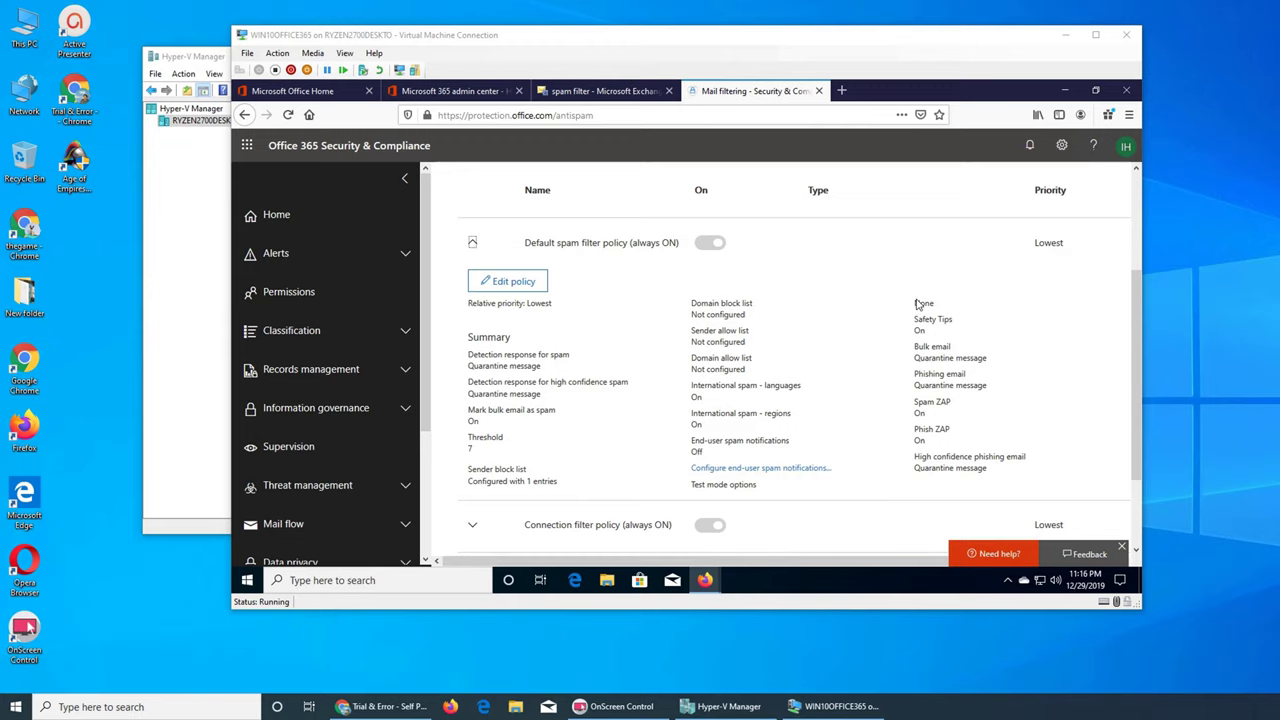
Enlarge the virtual machine window vertically and open the outbound spam page in the Exchange admin center.
double_click(717, 27)
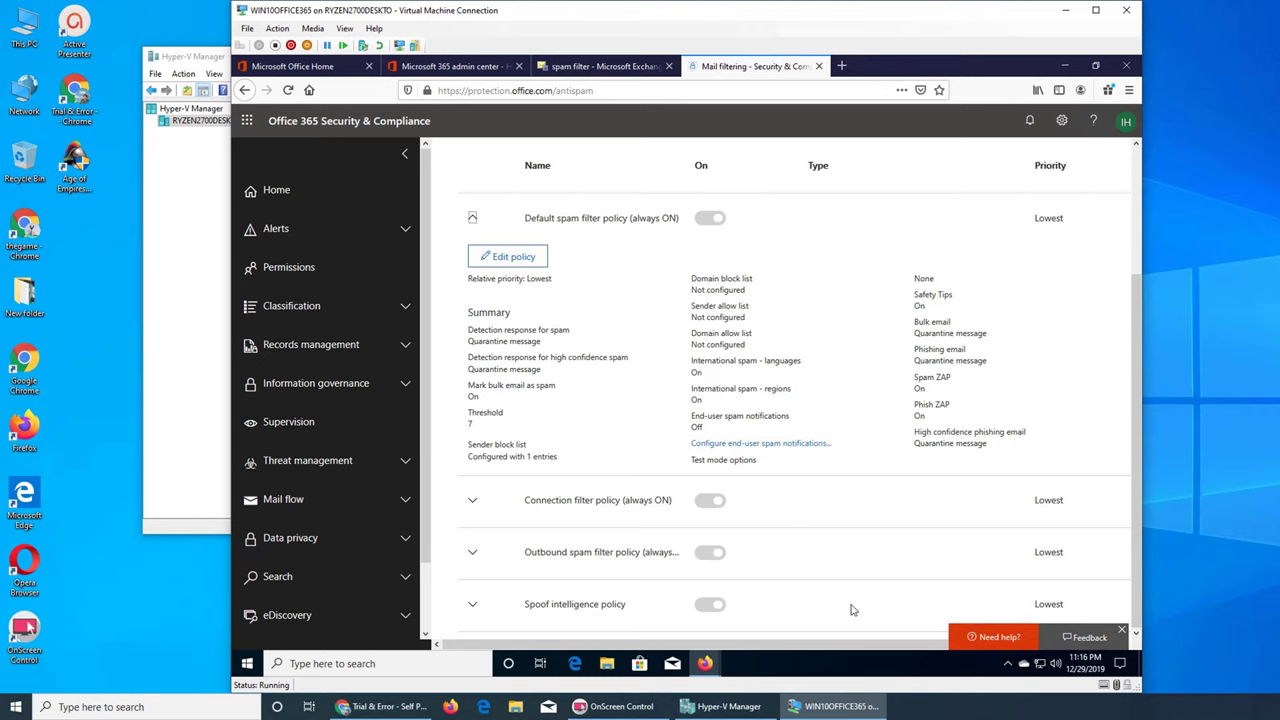
click(582, 67)
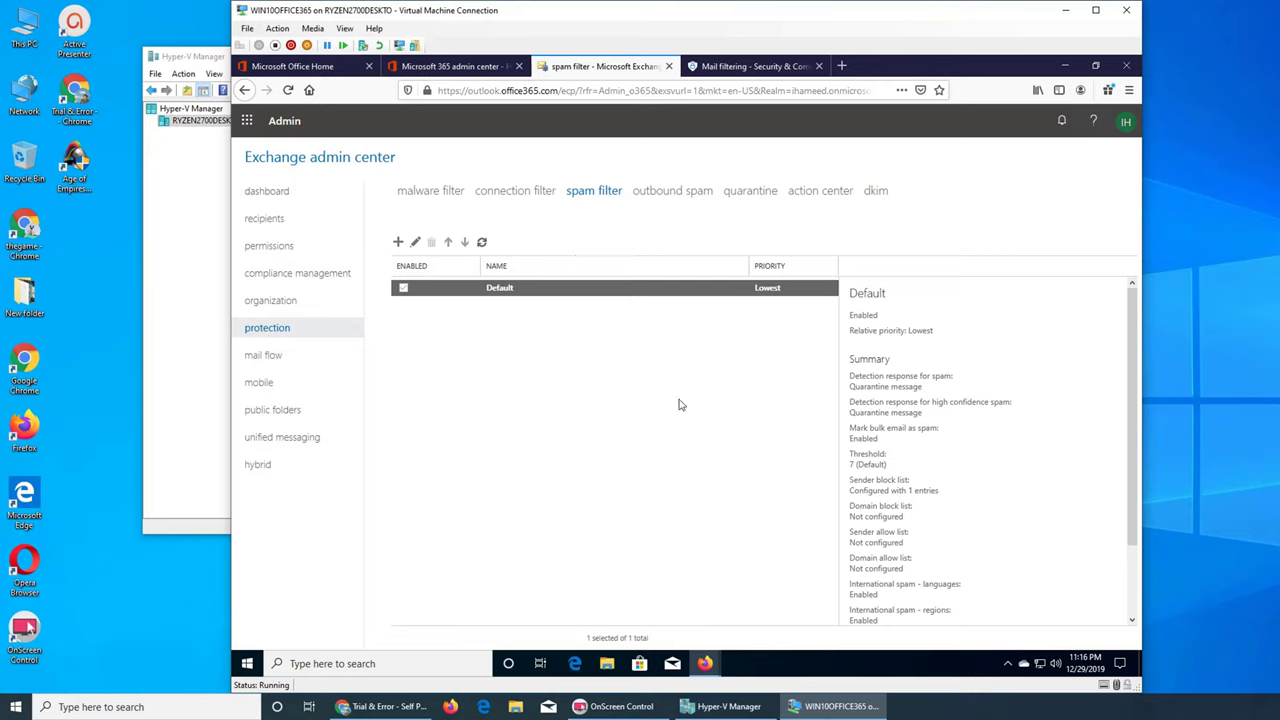
click(648, 198)
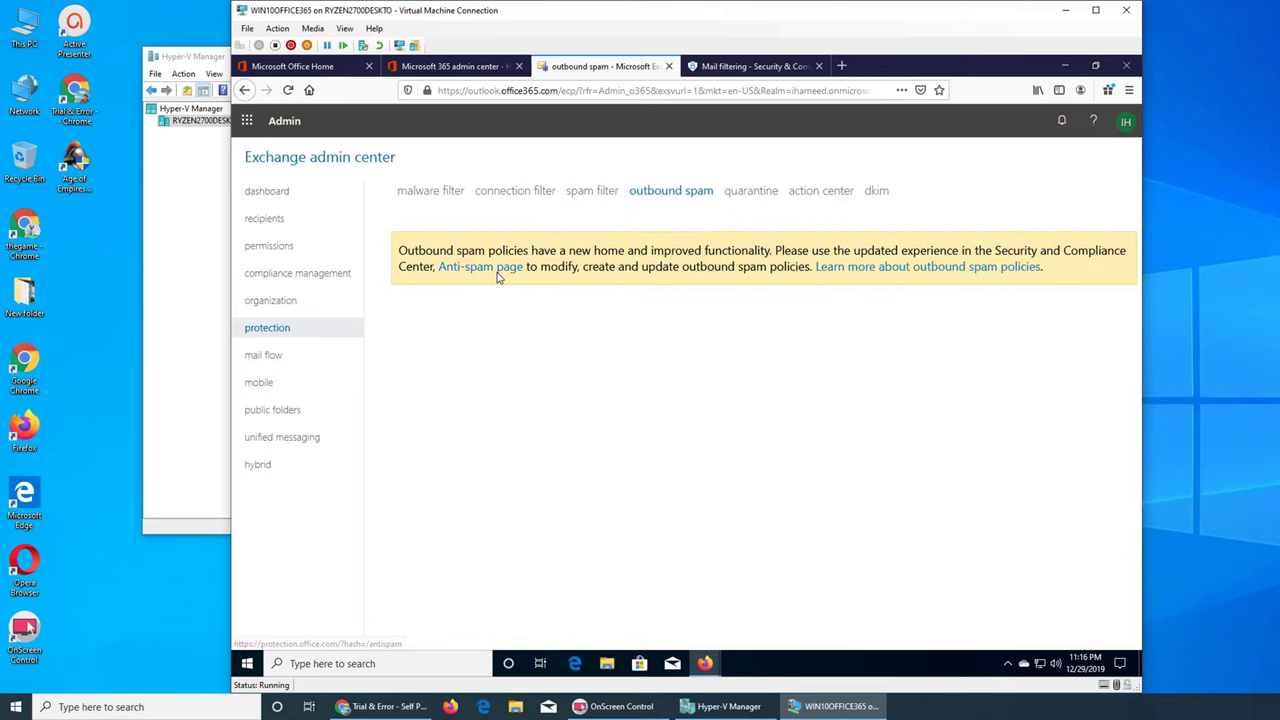
Close the Mail filtering and Exchange admin center browser tabs.
click(740, 75)
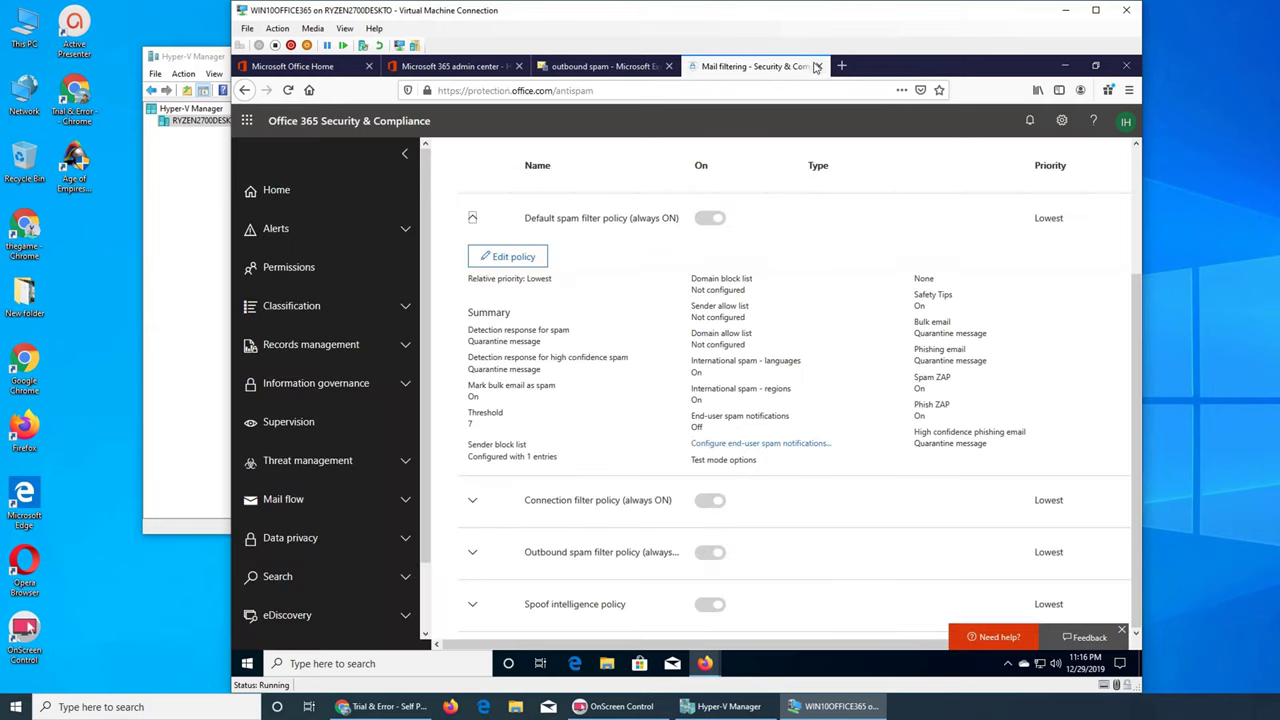
click(816, 66)
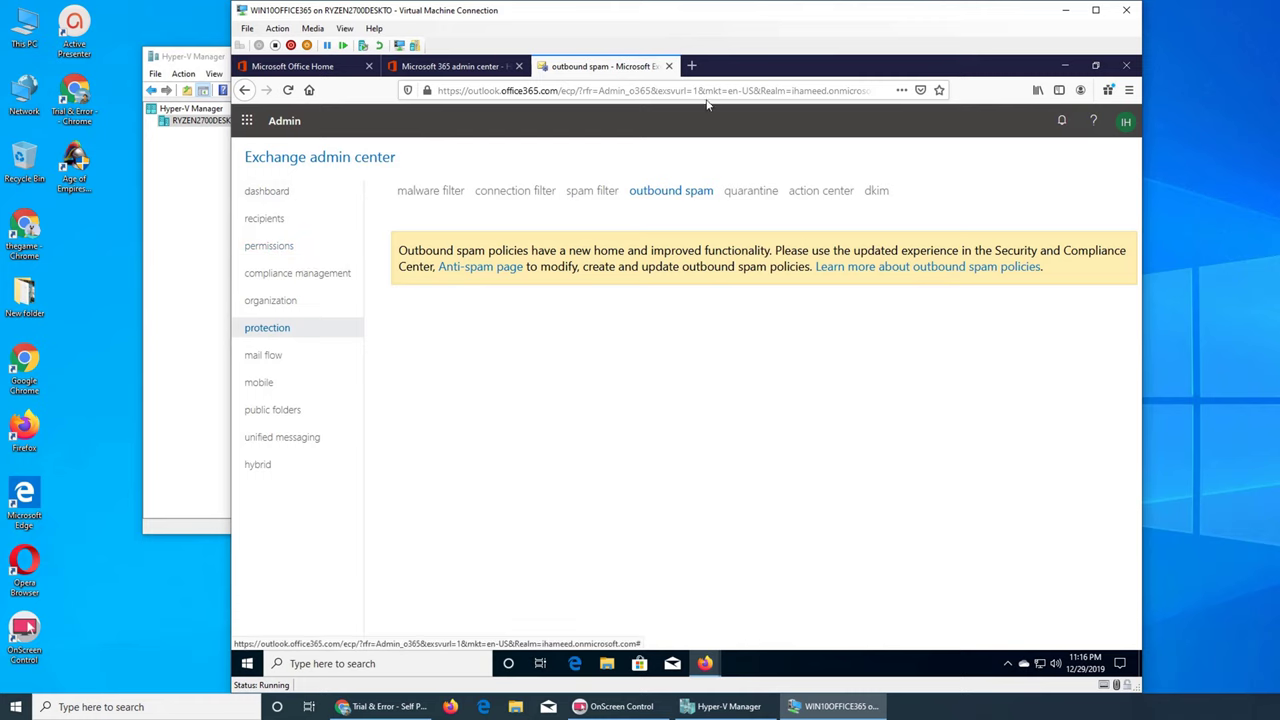
click(669, 66)
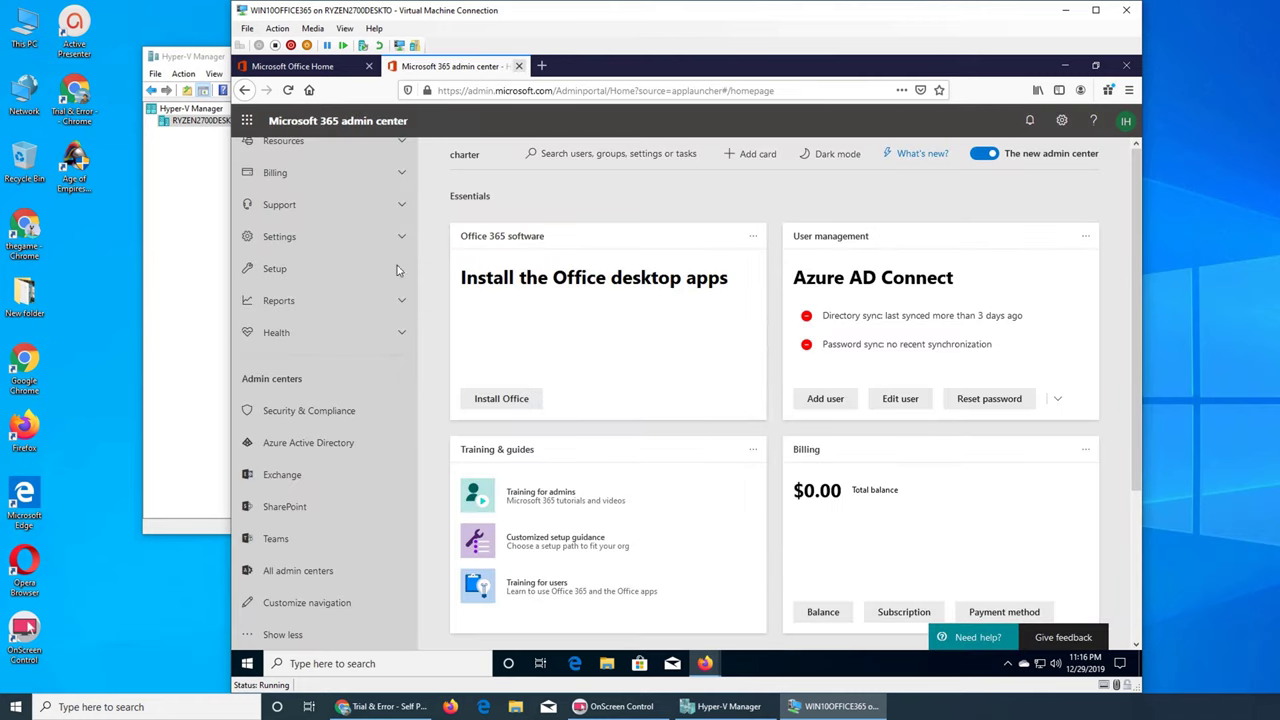
Open the Exchange admin center from the Microsoft 365 admin center and go to its spam filter protection page.
click(282, 480)
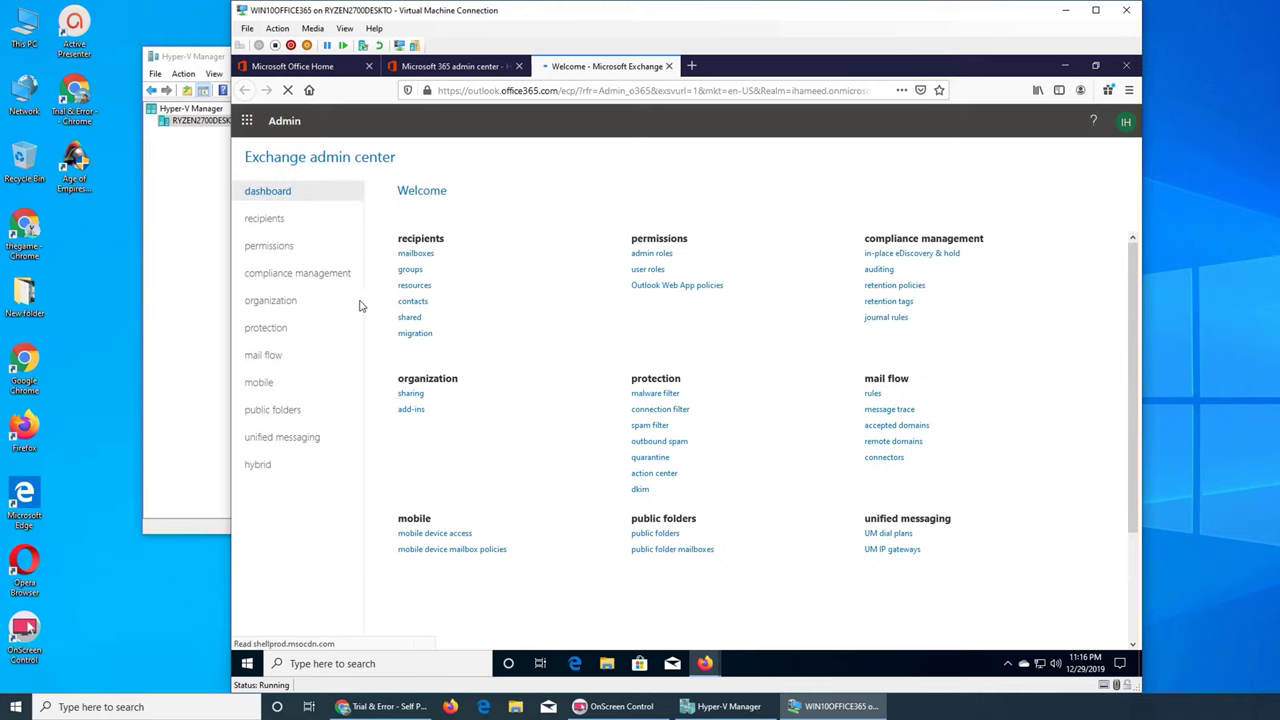
click(270, 329)
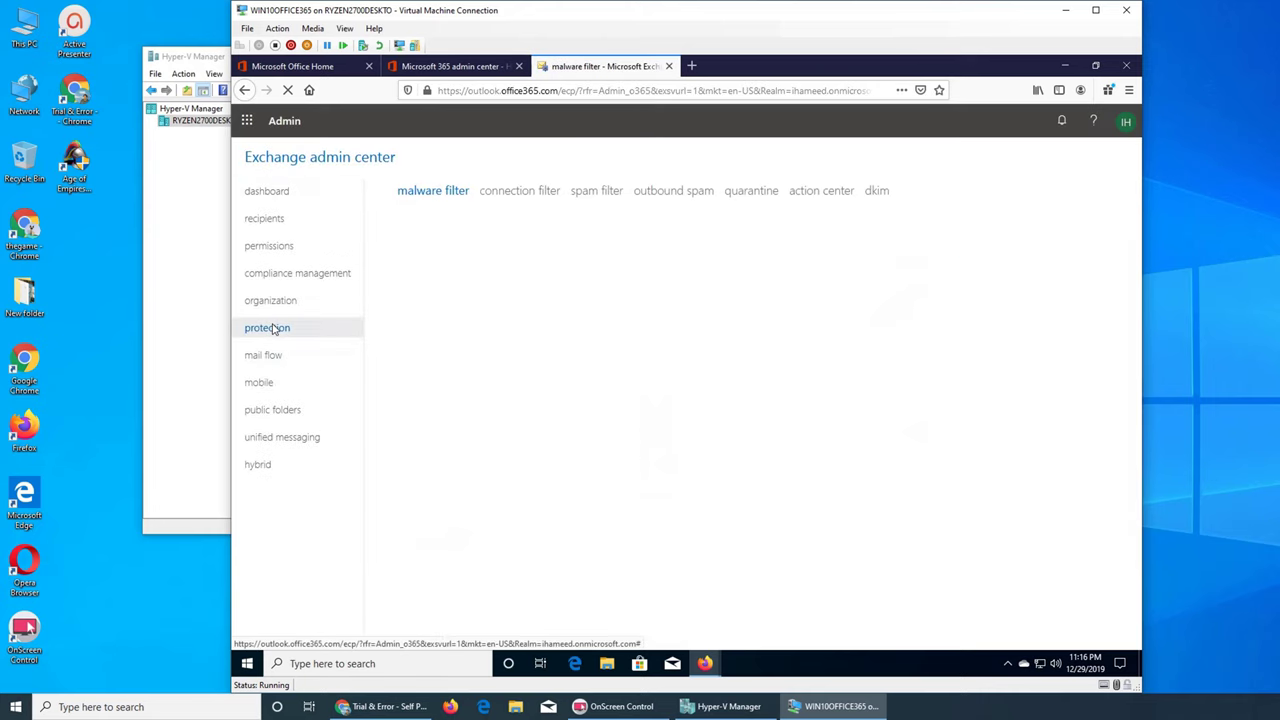
click(597, 191)
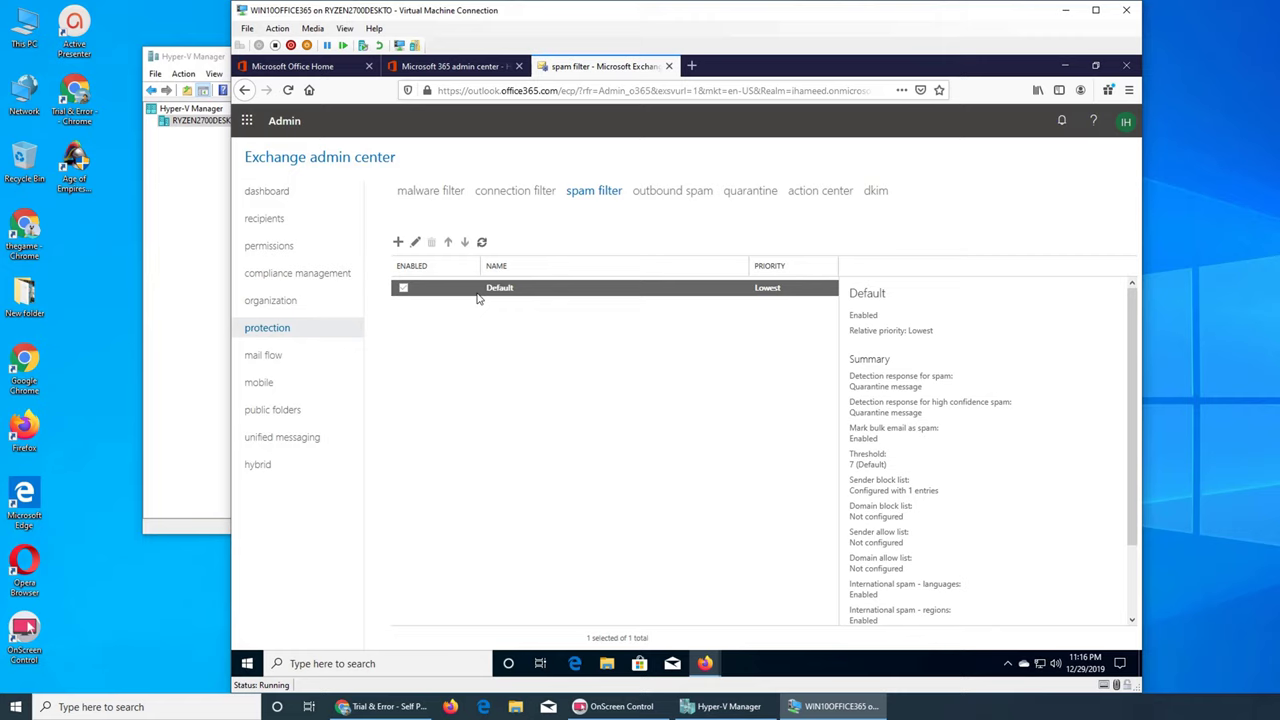
Open the Anti-spam page through the Exchange outbound spam notice and expand the Default spam filter policy.
click(698, 194)
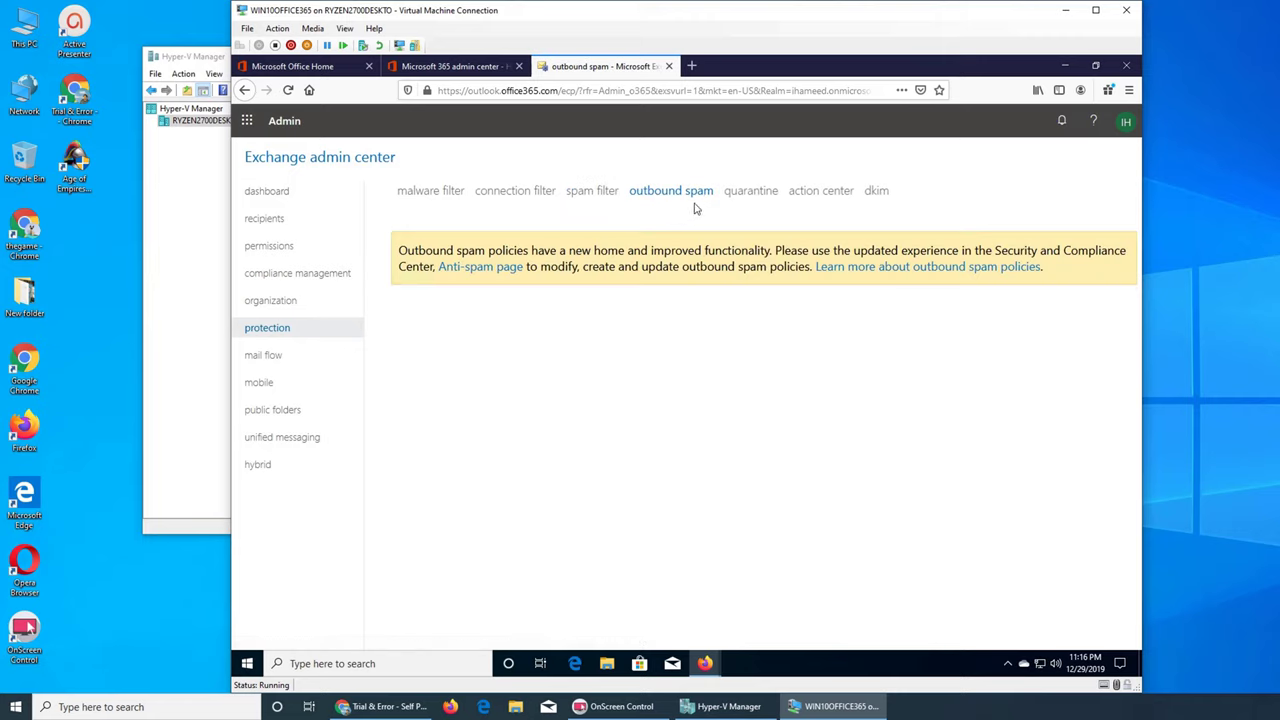
click(508, 270)
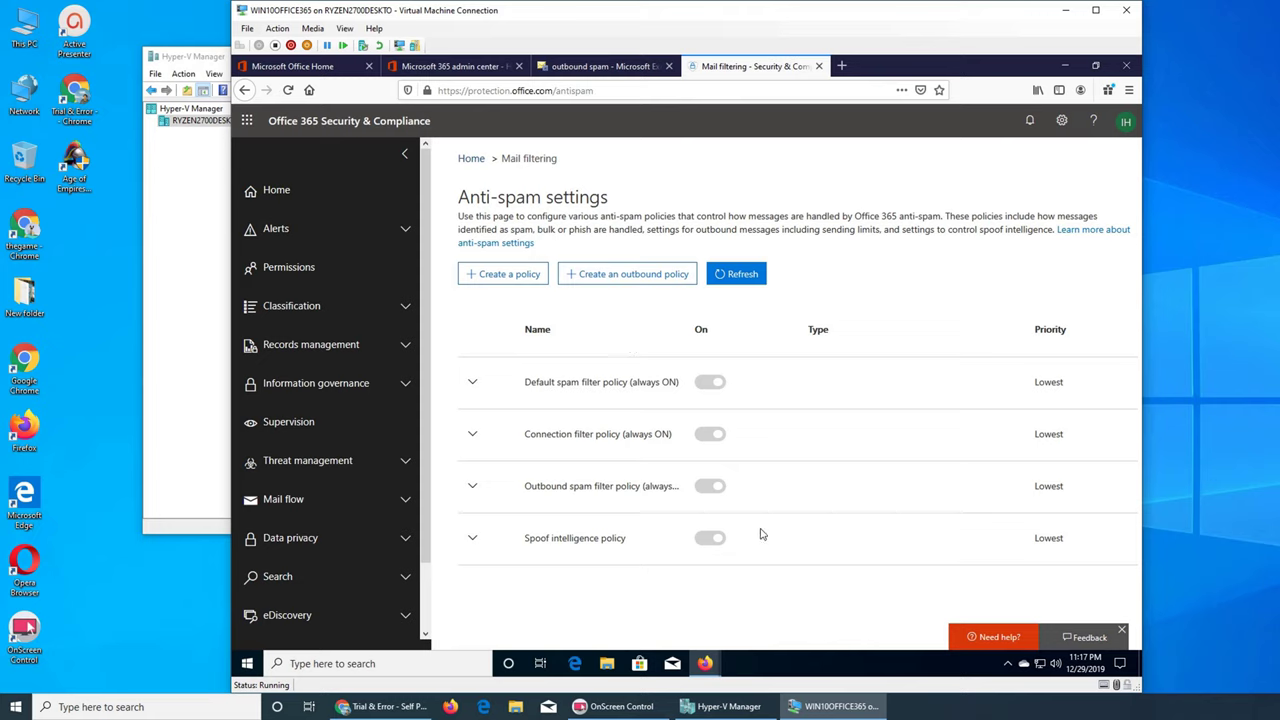
click(473, 386)
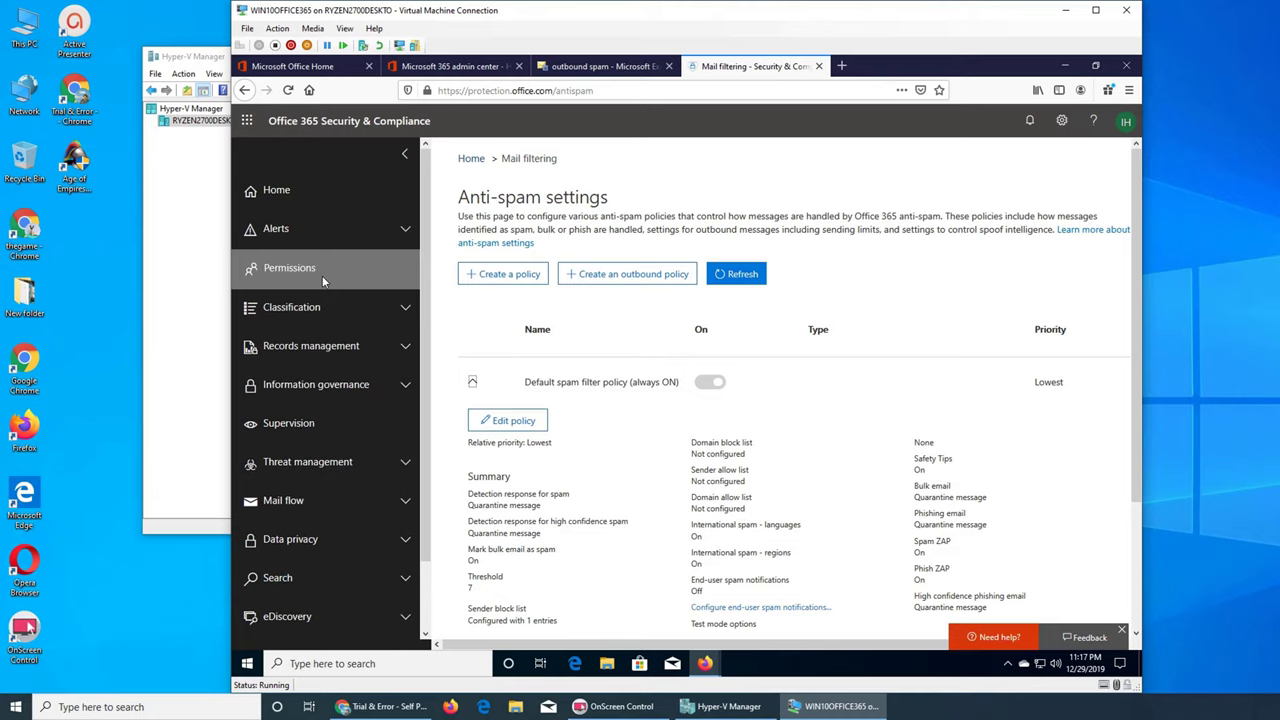
Open the permissions page in the Exchange admin center and the one in Office 365 Security & Compliance.
click(575, 67)
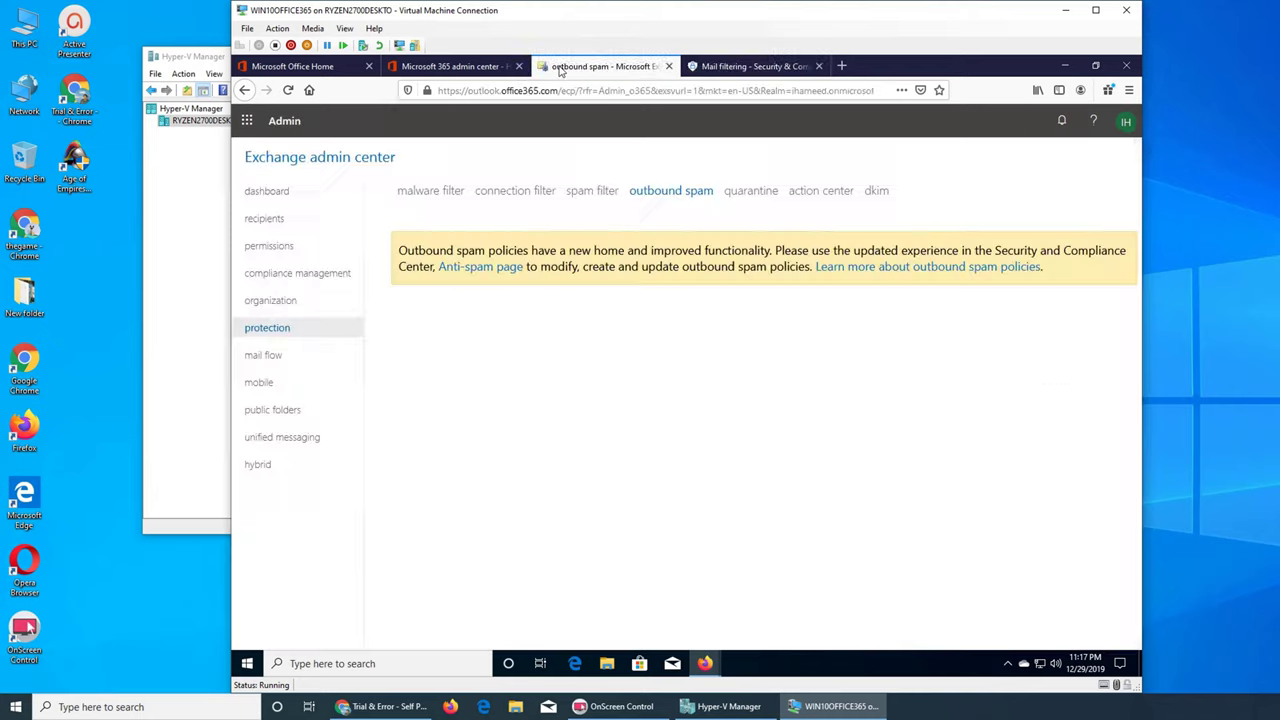
click(281, 247)
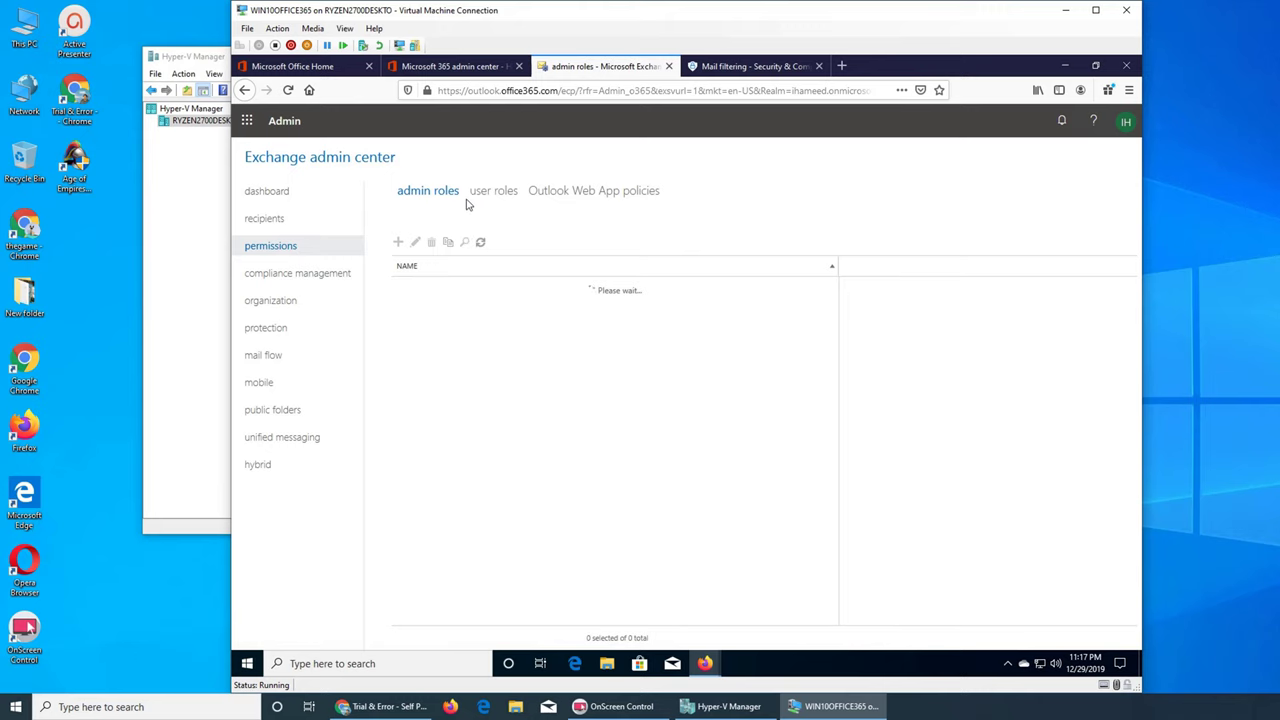
click(750, 66)
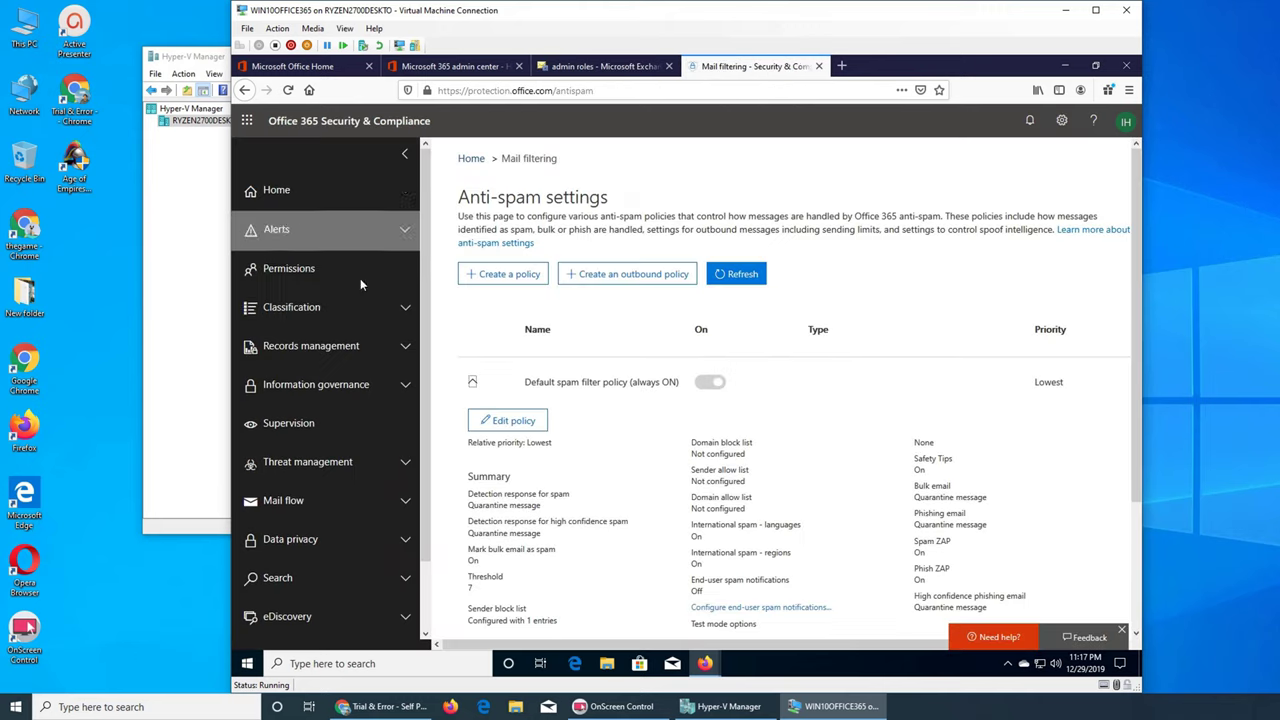
click(295, 272)
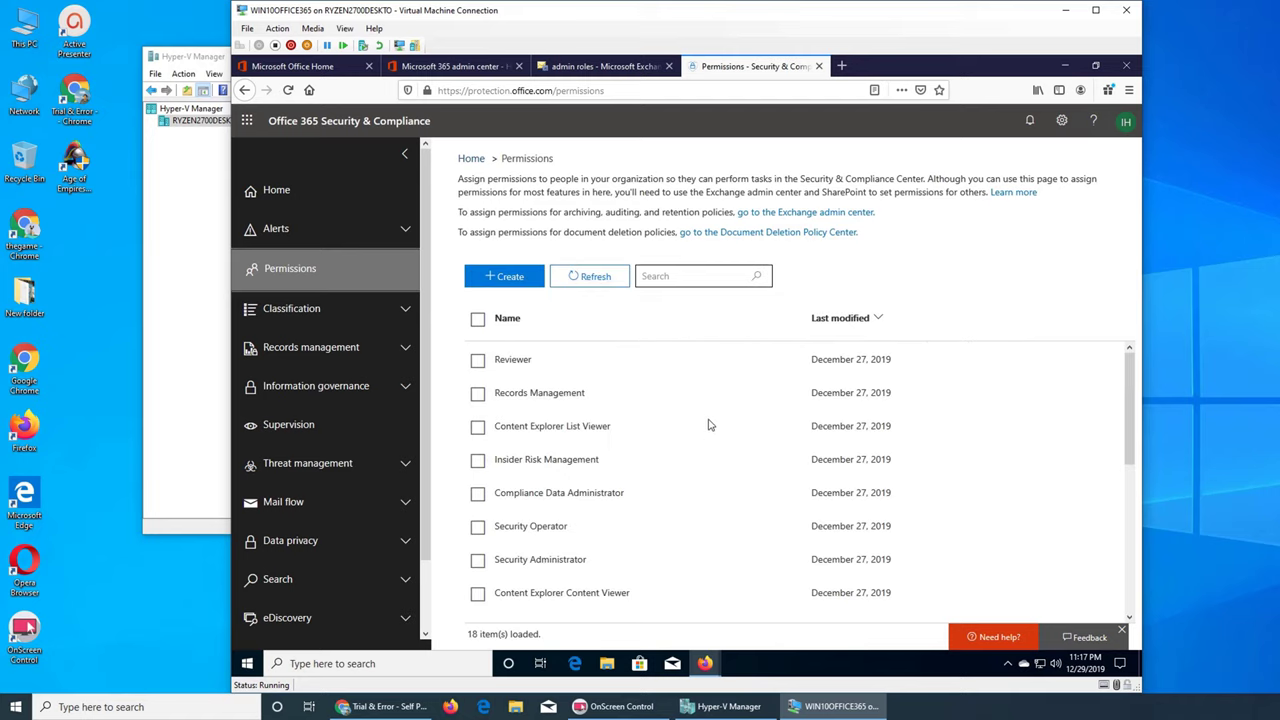
Look through the Security & Compliance role groups and compare them with the Exchange admin roles.
scroll(710, 414, down, 1)
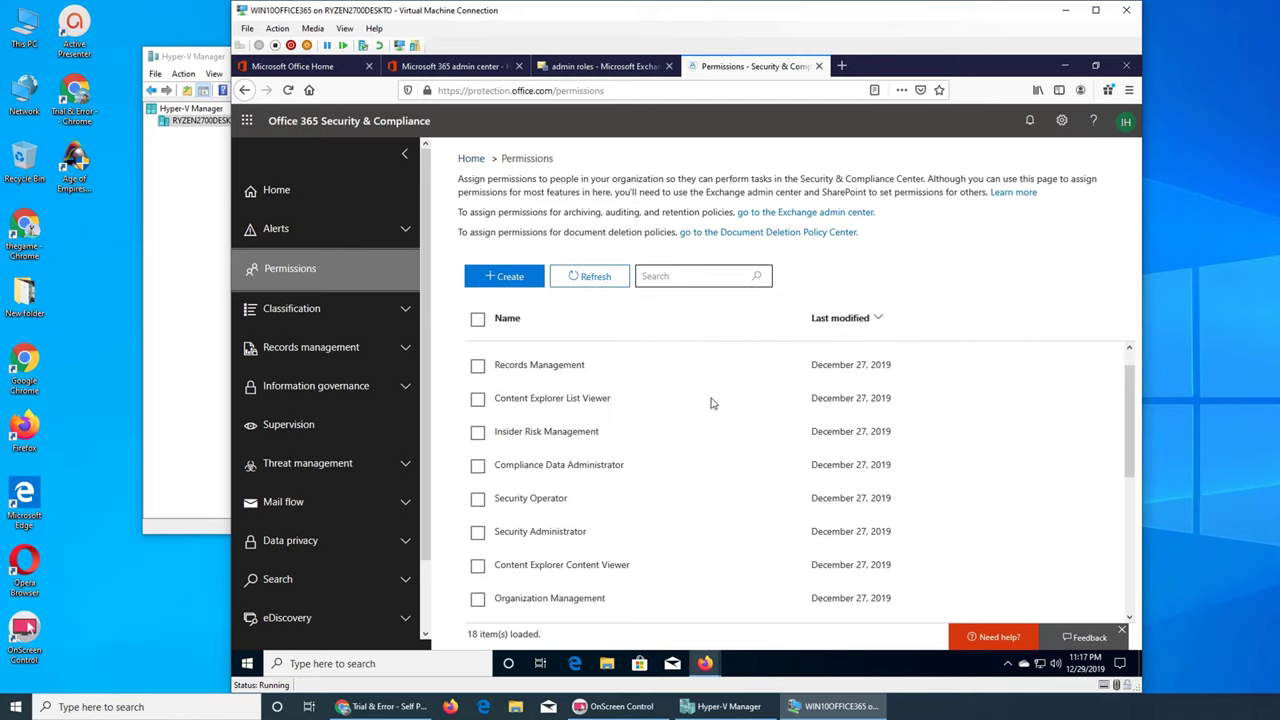
scroll(712, 403, down, 3)
scroll(712, 404, down, 3)
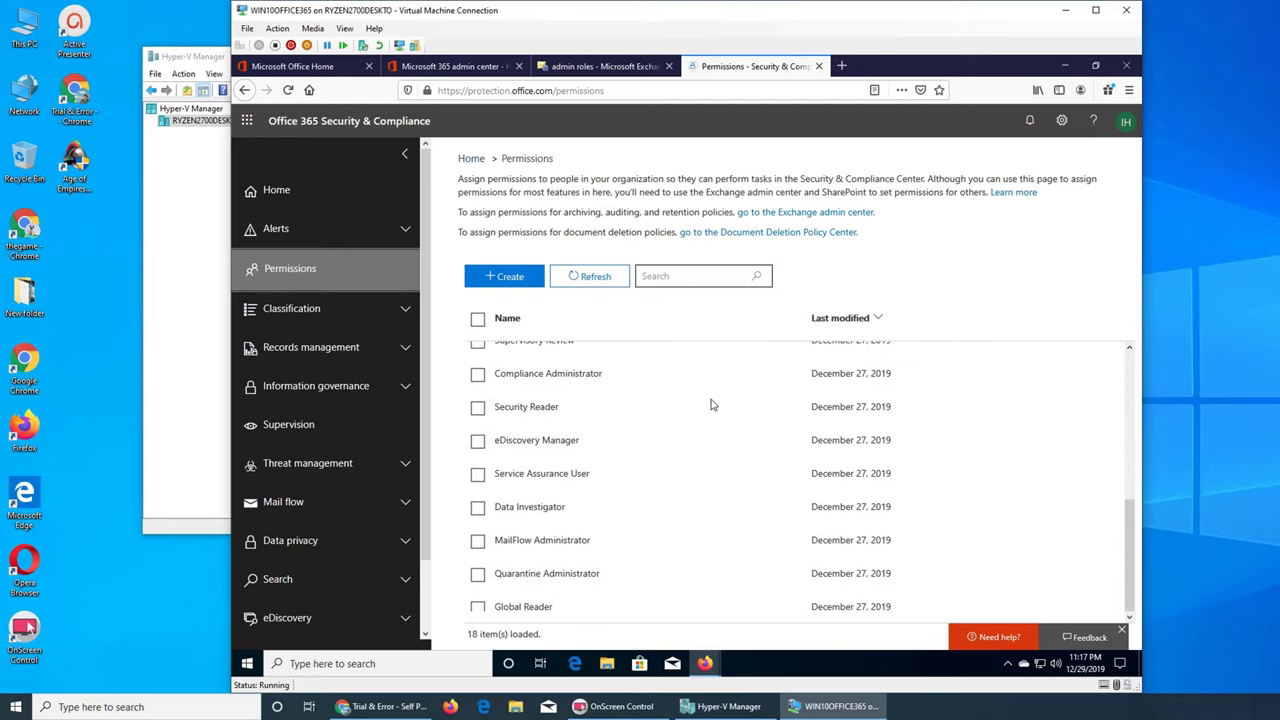
scroll(712, 404, up, 5)
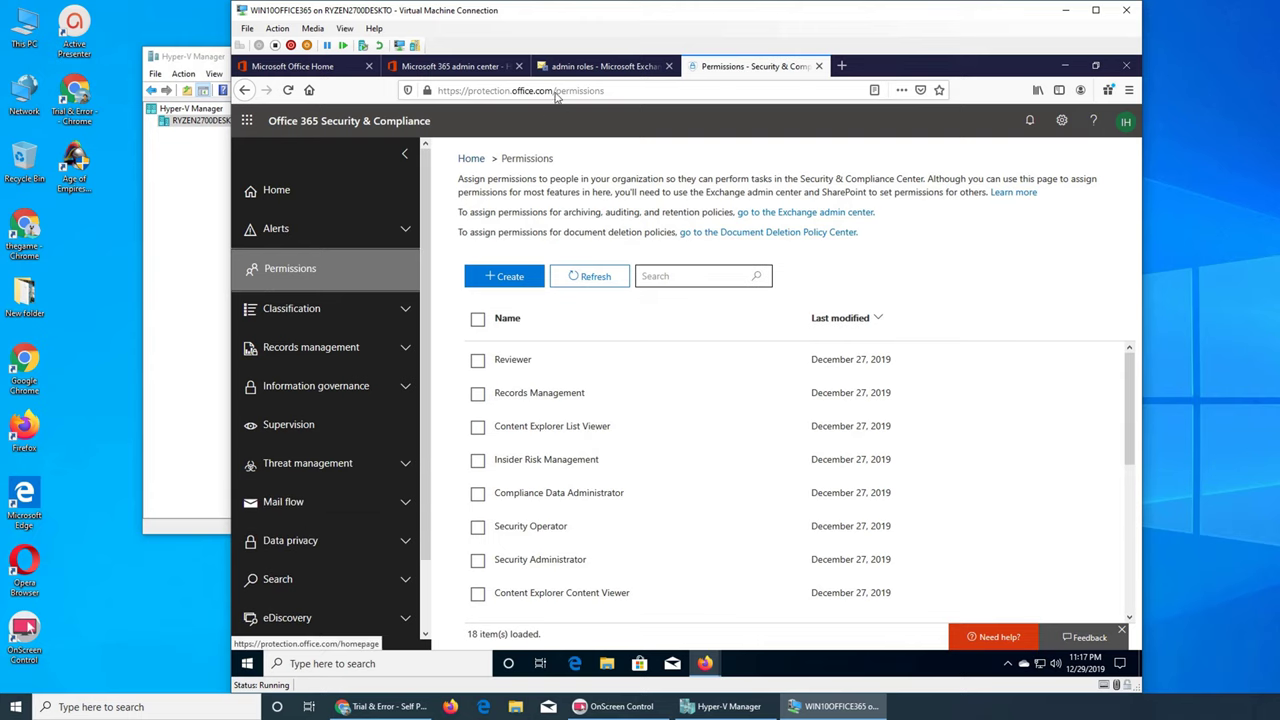
click(600, 66)
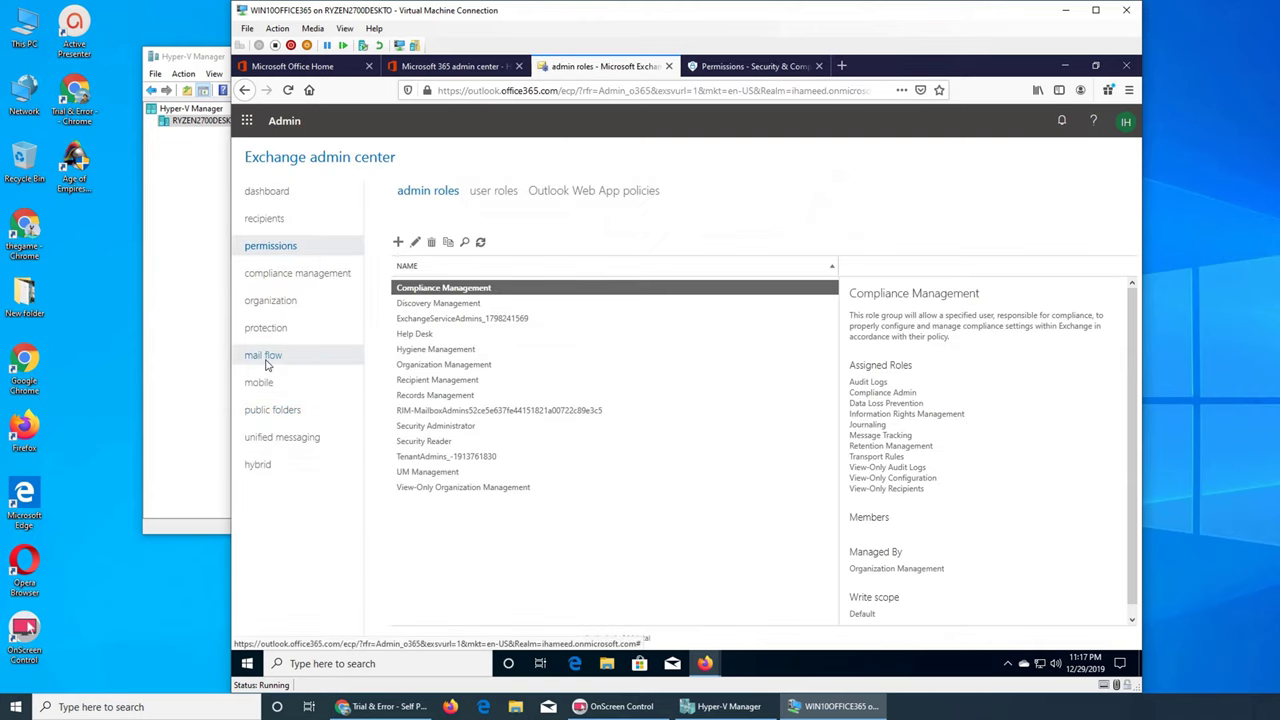
click(742, 67)
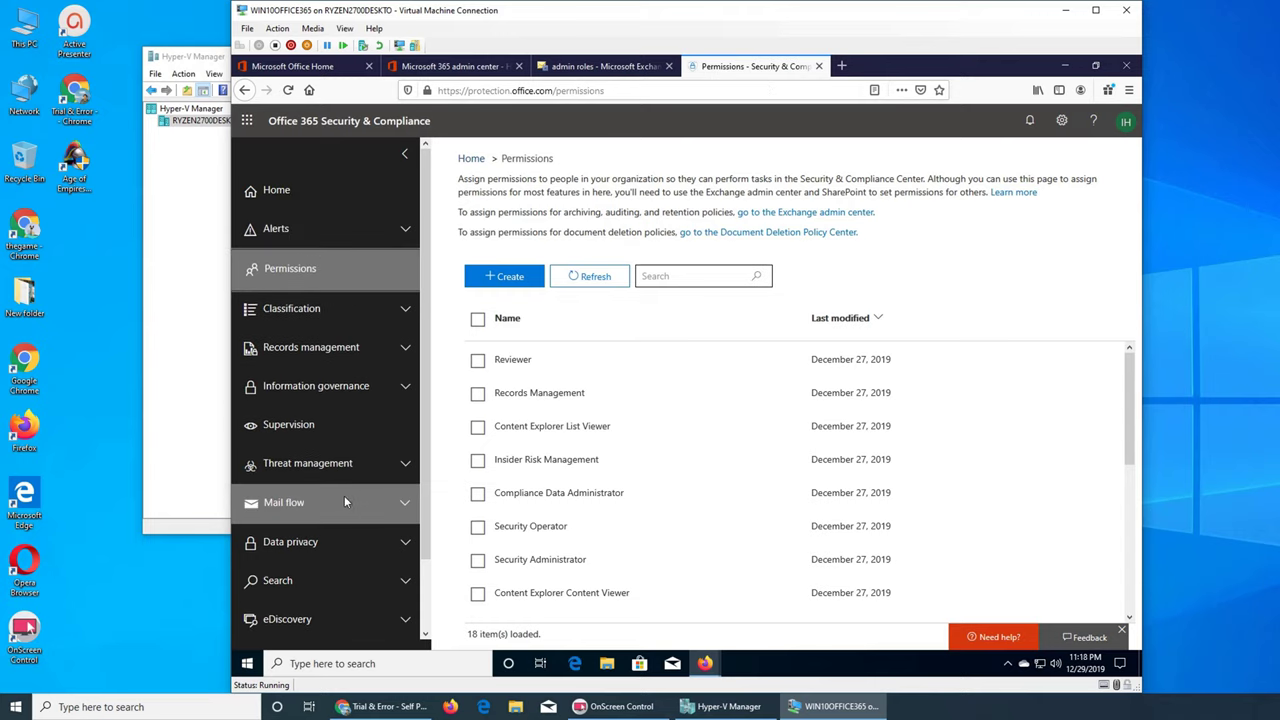
Review the Security & Compliance navigation and expand Threat management to see its sections.
scroll(344, 502, down, 2)
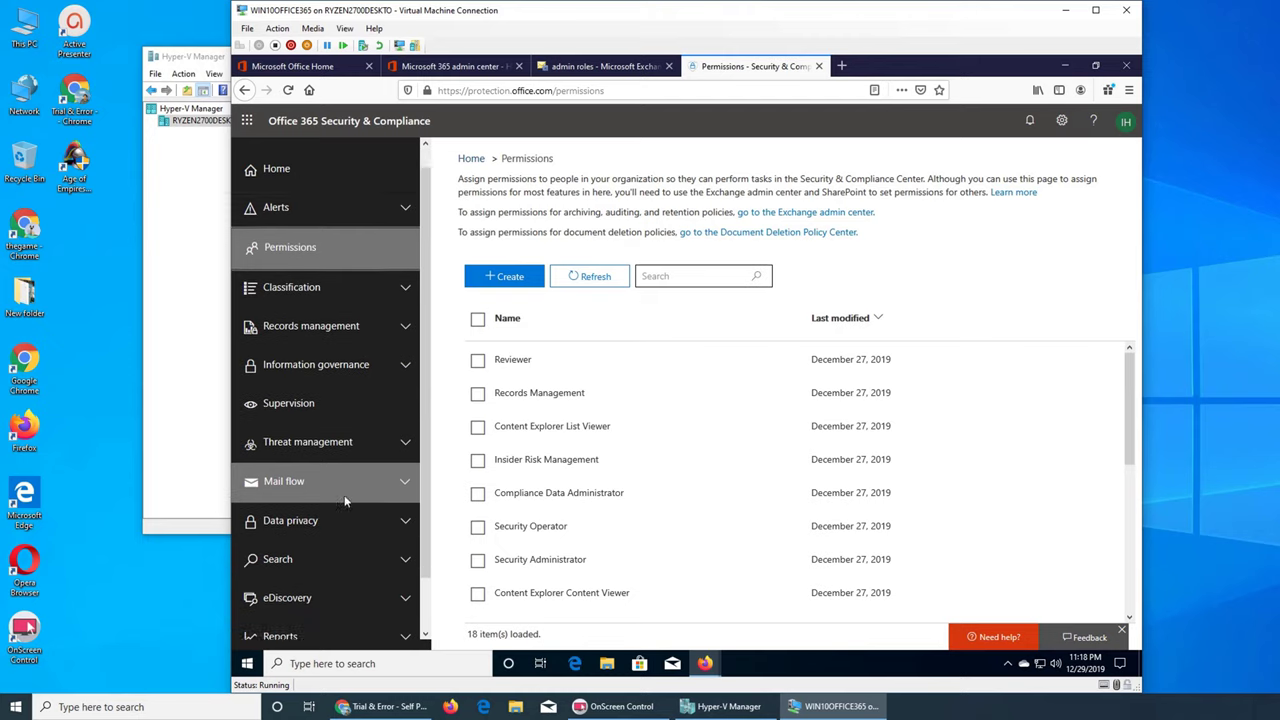
scroll(344, 501, up, 2)
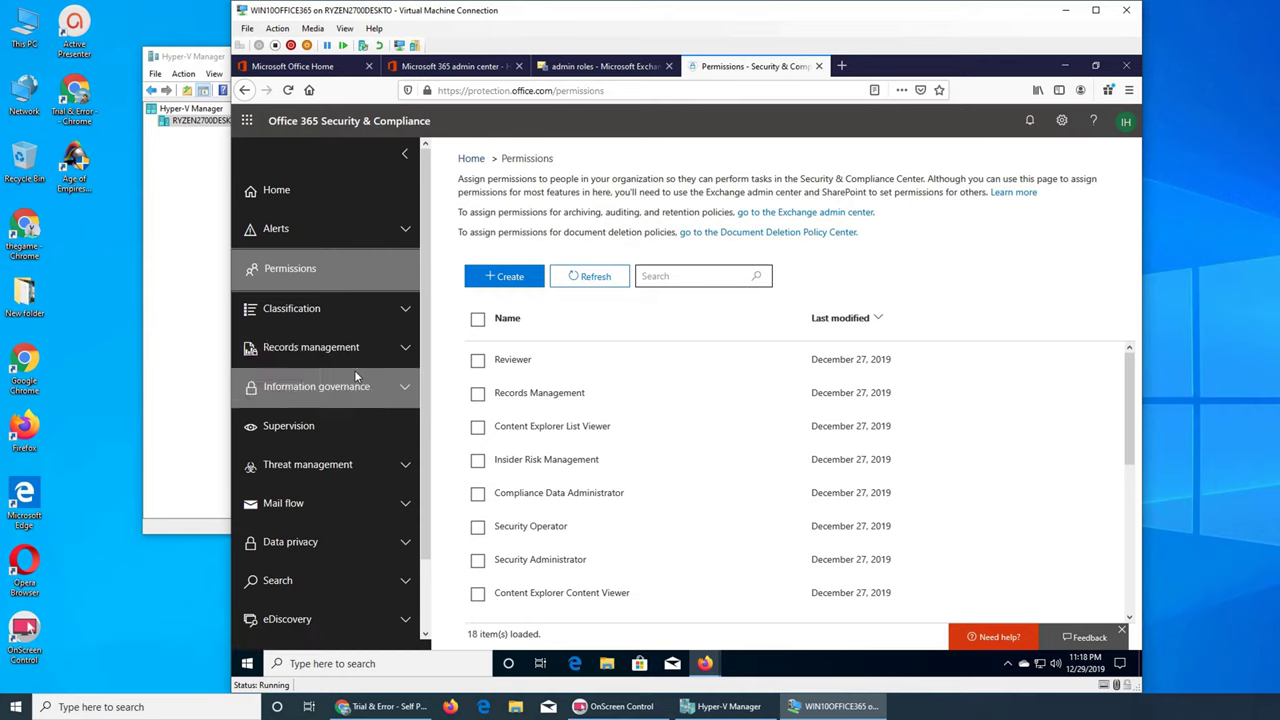
click(349, 467)
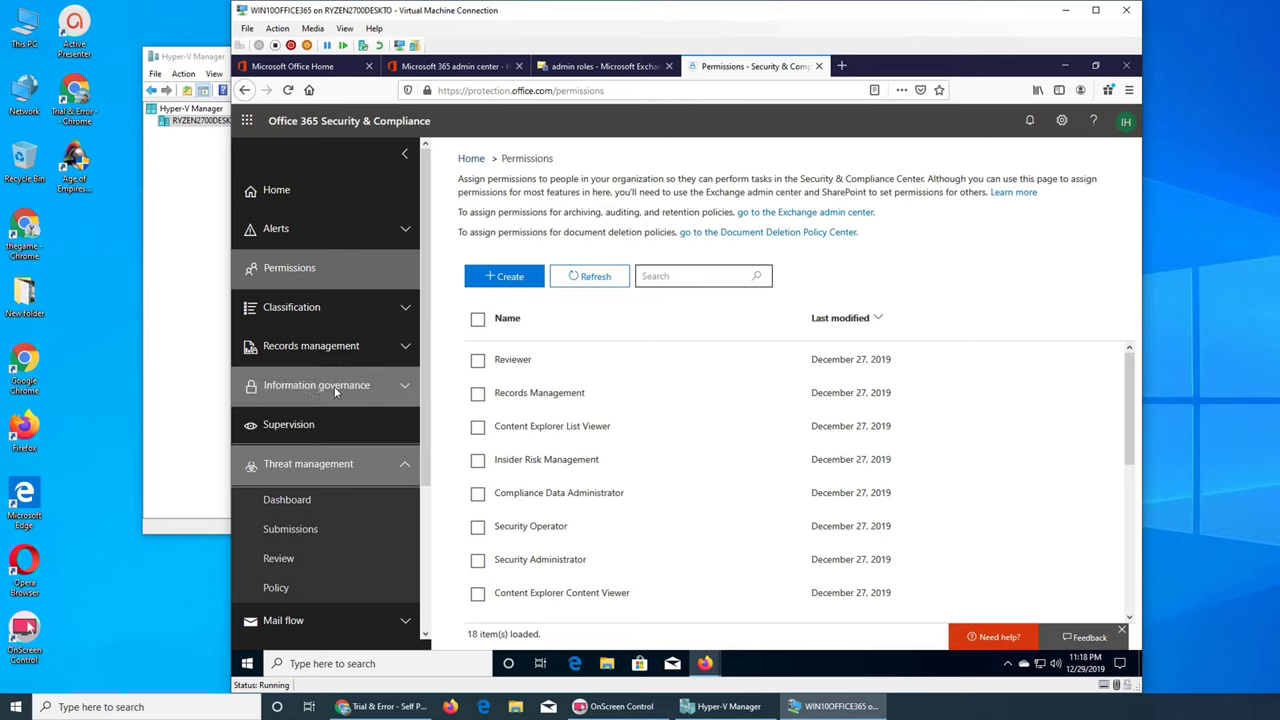
scroll(339, 380, down, 3)
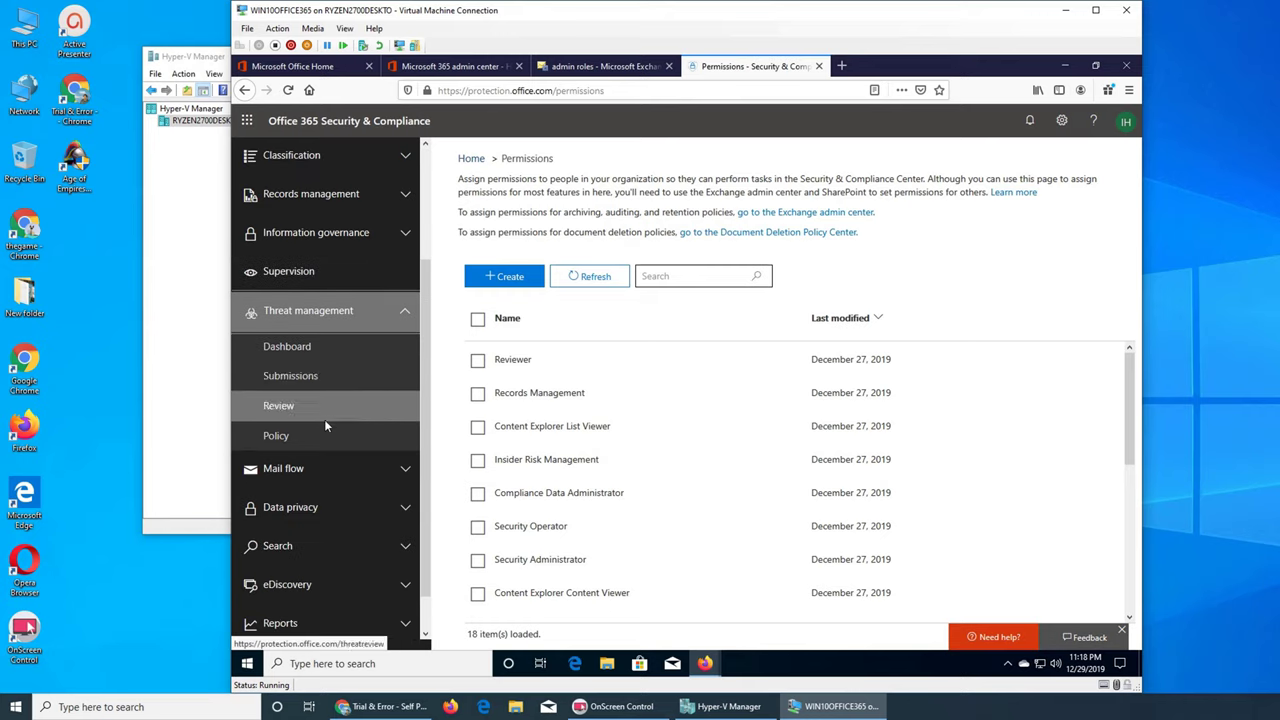
Close the Security & Compliance Permissions page and reopen Anti-spam settings from the Exchange protection section.
click(818, 66)
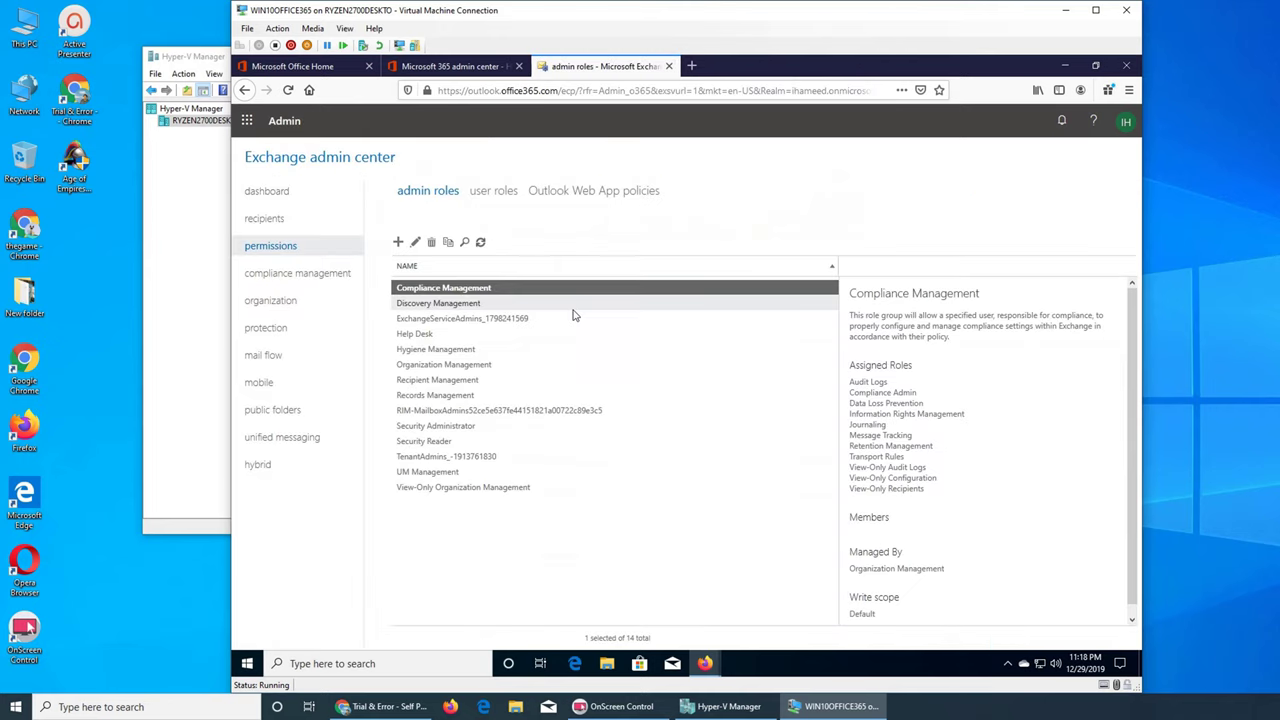
click(280, 326)
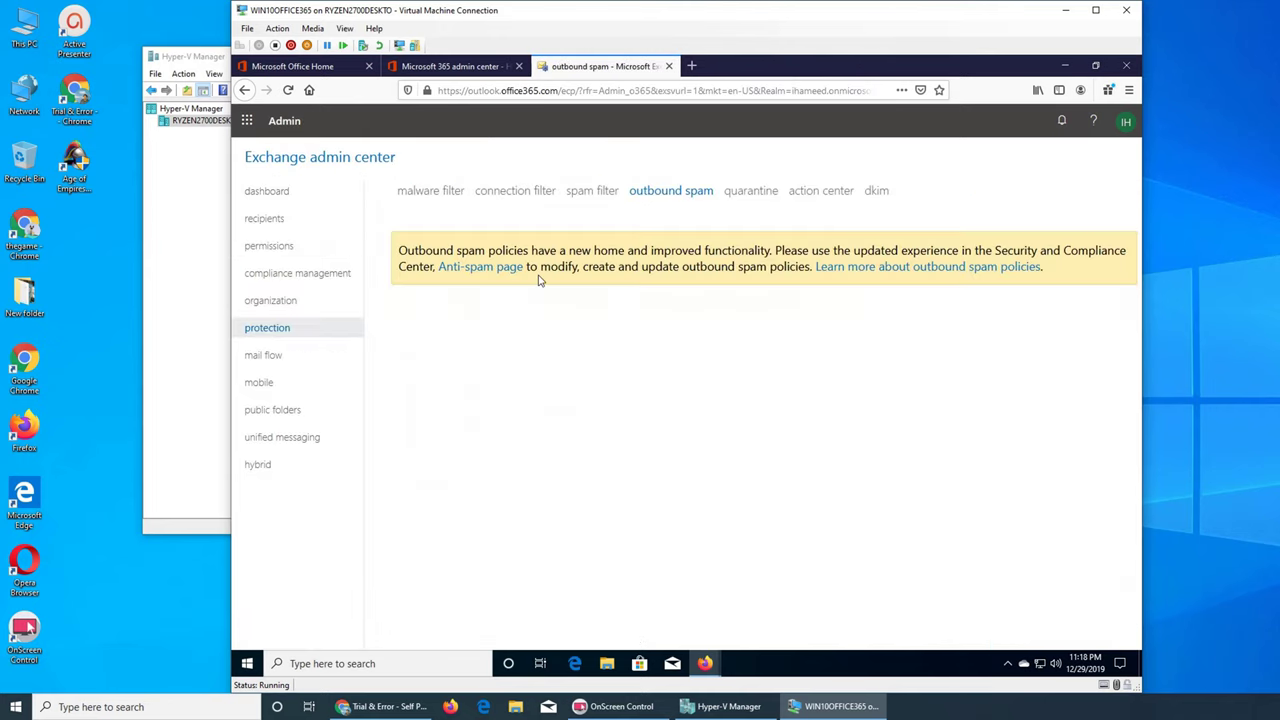
click(478, 267)
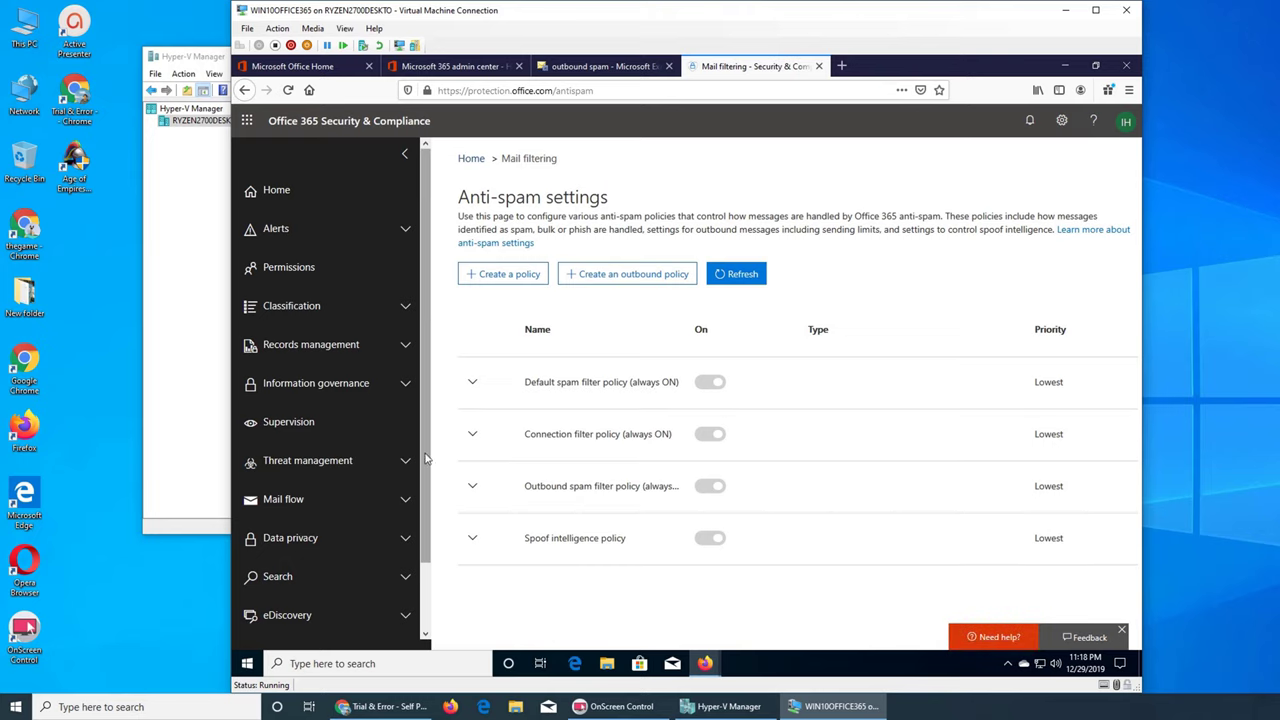
Expand Mail flow and Data privacy in the Security & Compliance navigation to review their sections.
scroll(425, 500, down, 2)
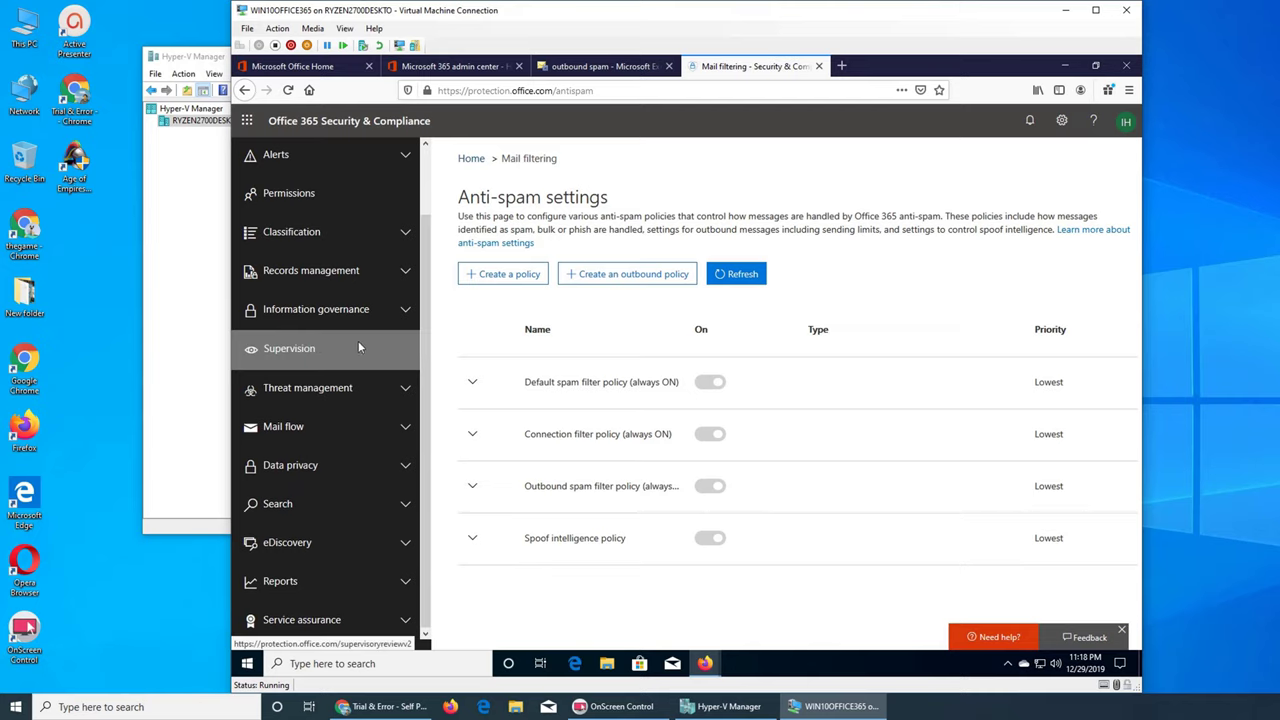
click(374, 425)
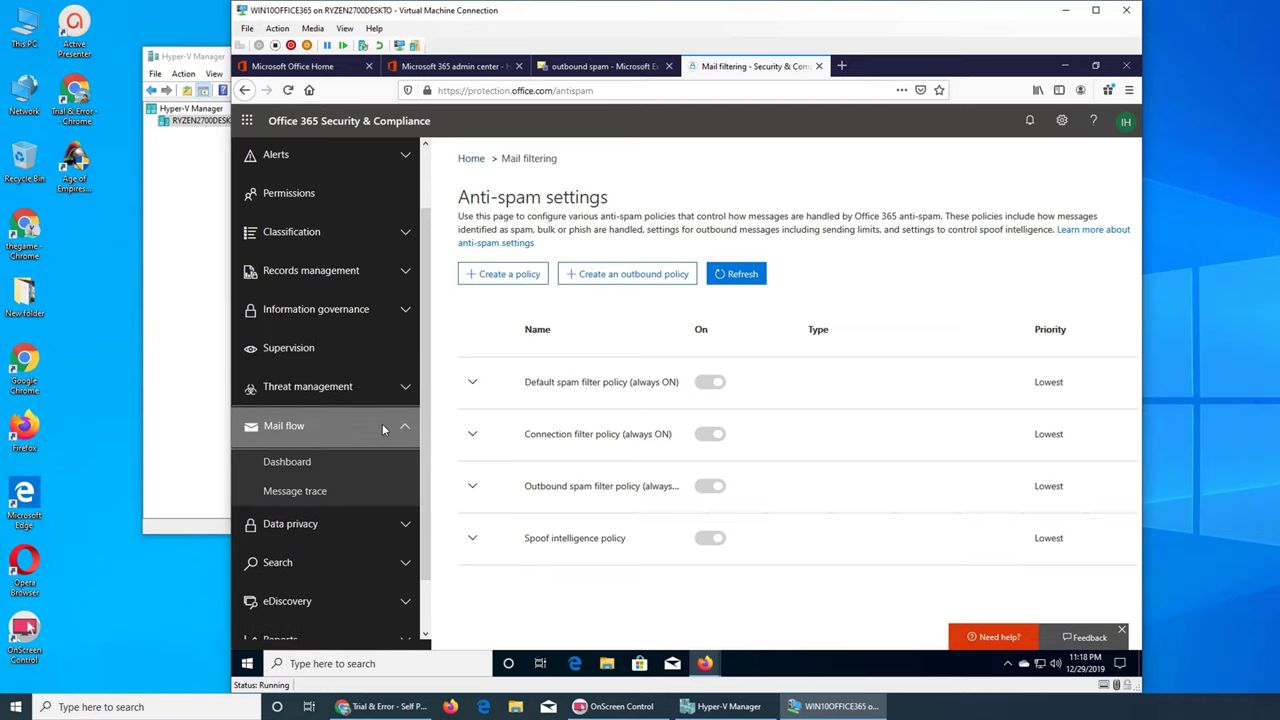
click(380, 520)
scroll(384, 485, down, 3)
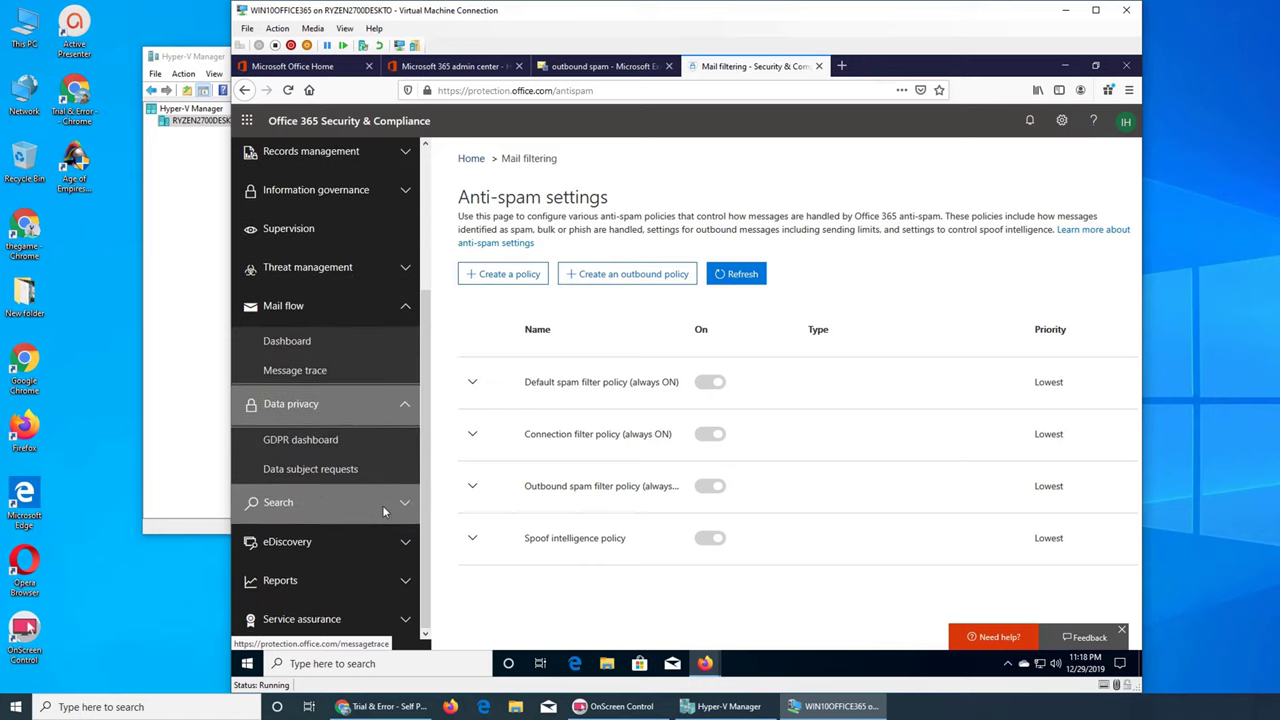
scroll(380, 518, up, 5)
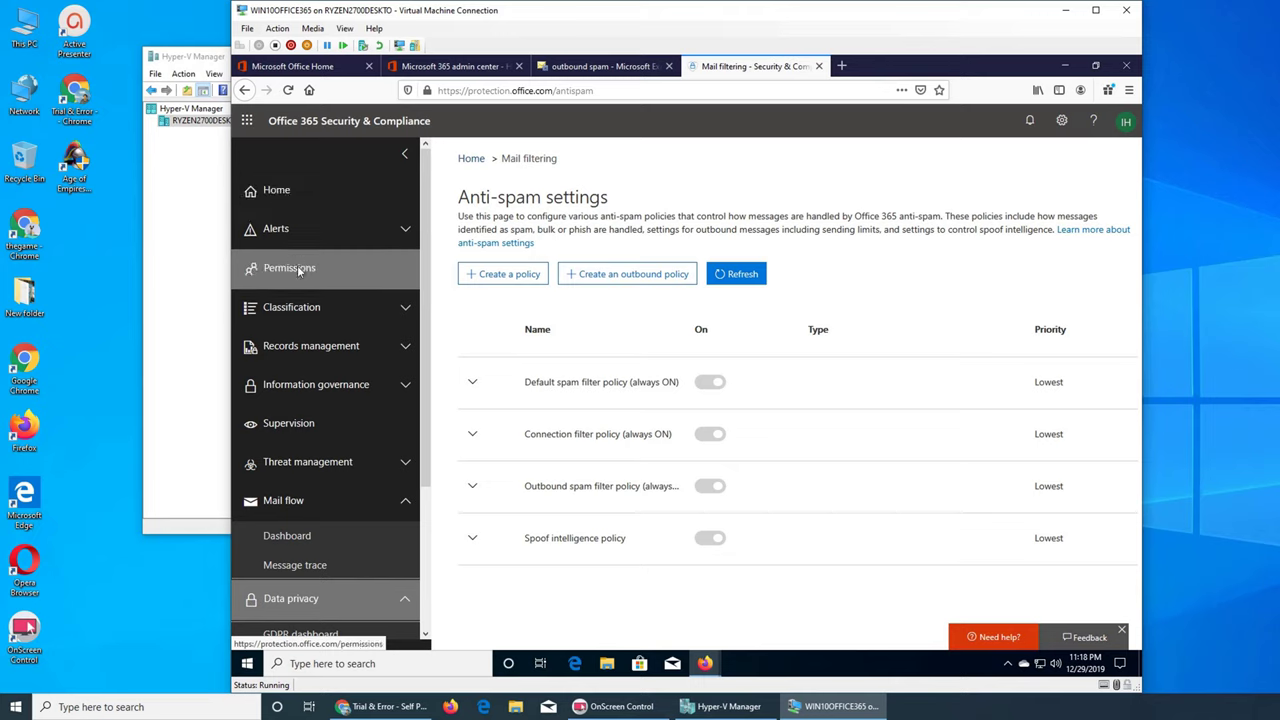
Open the Security & Compliance home page and widen the virtual machine window to show more of its cards.
click(273, 194)
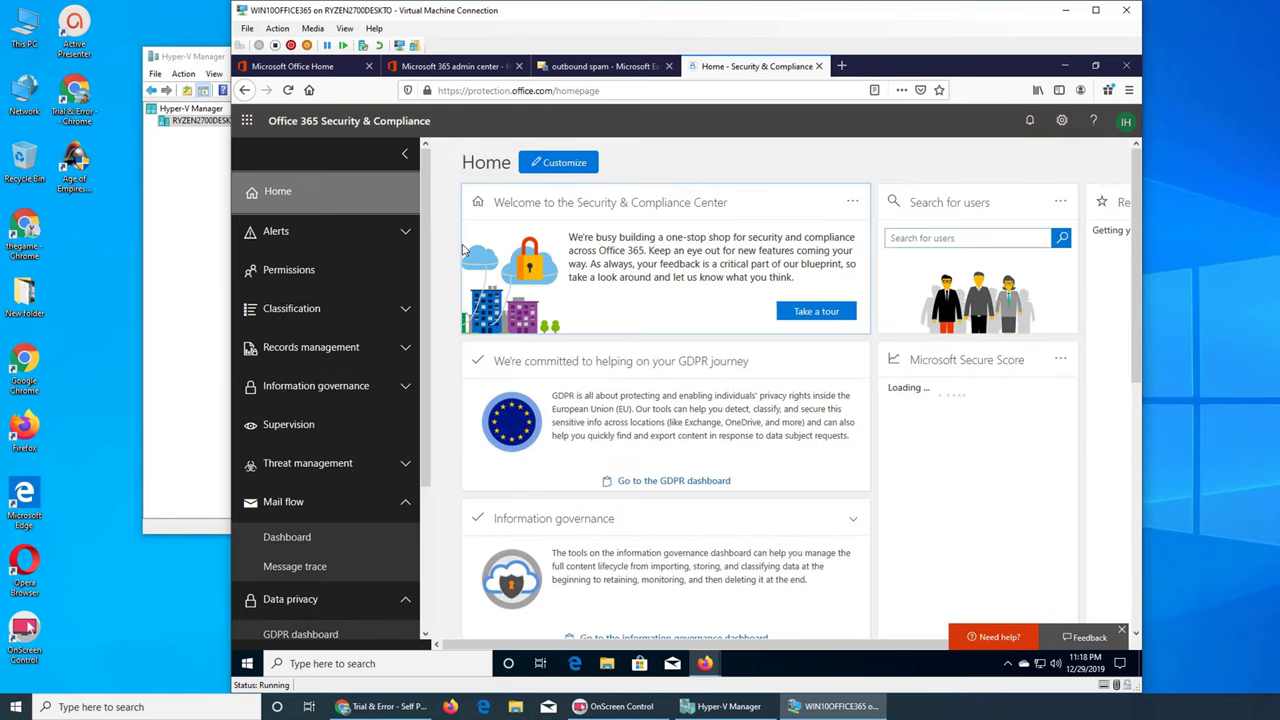
scroll(615, 366, down, 3)
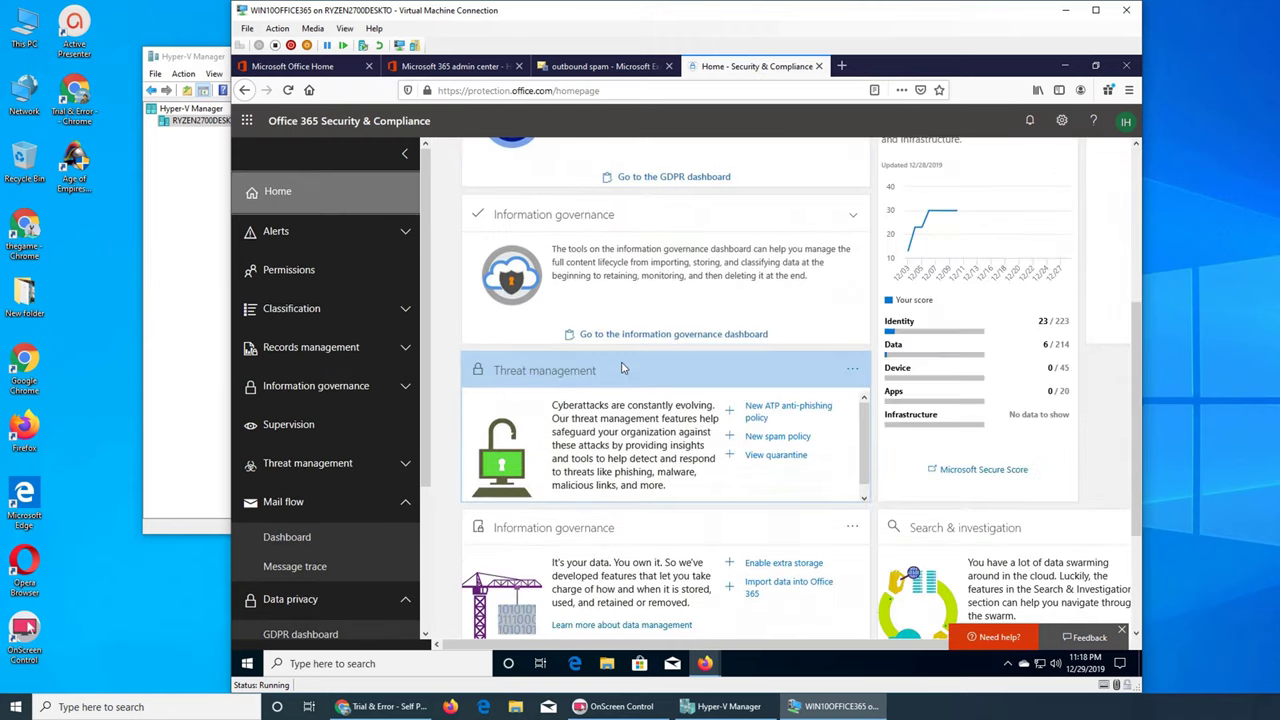
drag(1143, 244, 1279, 244)
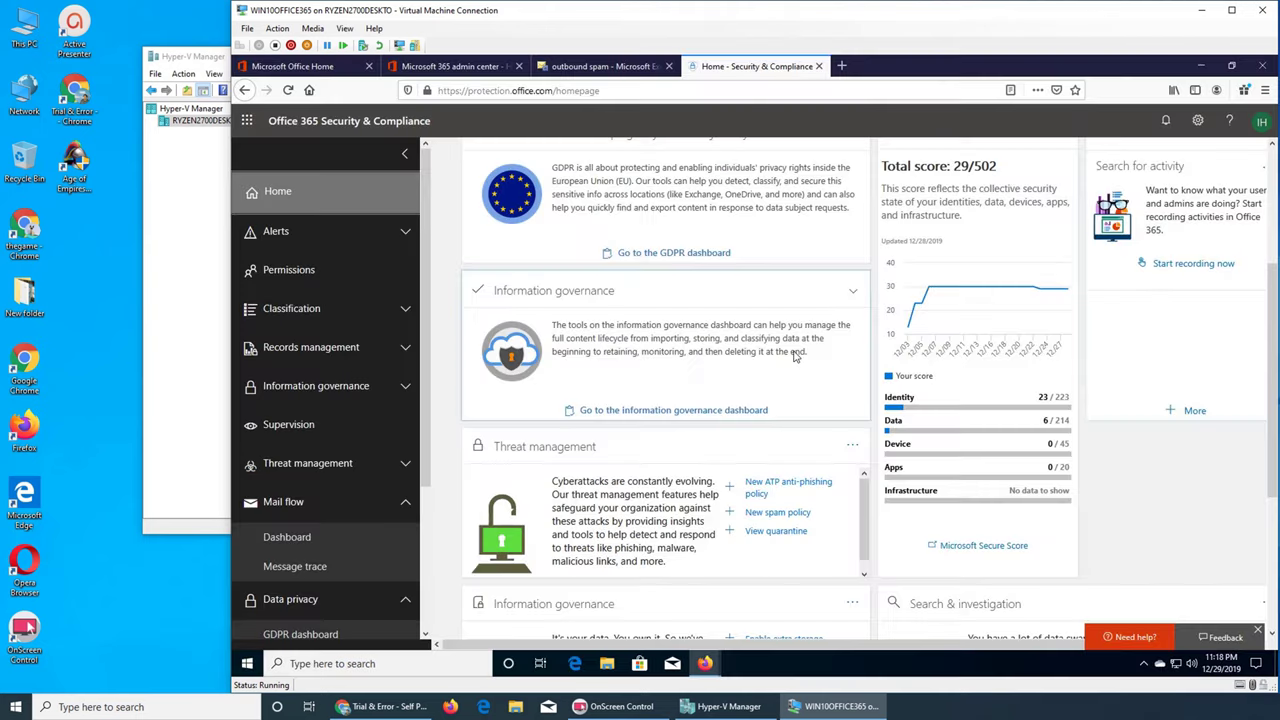
Collapse Mail flow, expand Alerts in the Security & Compliance navigation, and open the Alert policies page.
scroll(795, 355, up, 3)
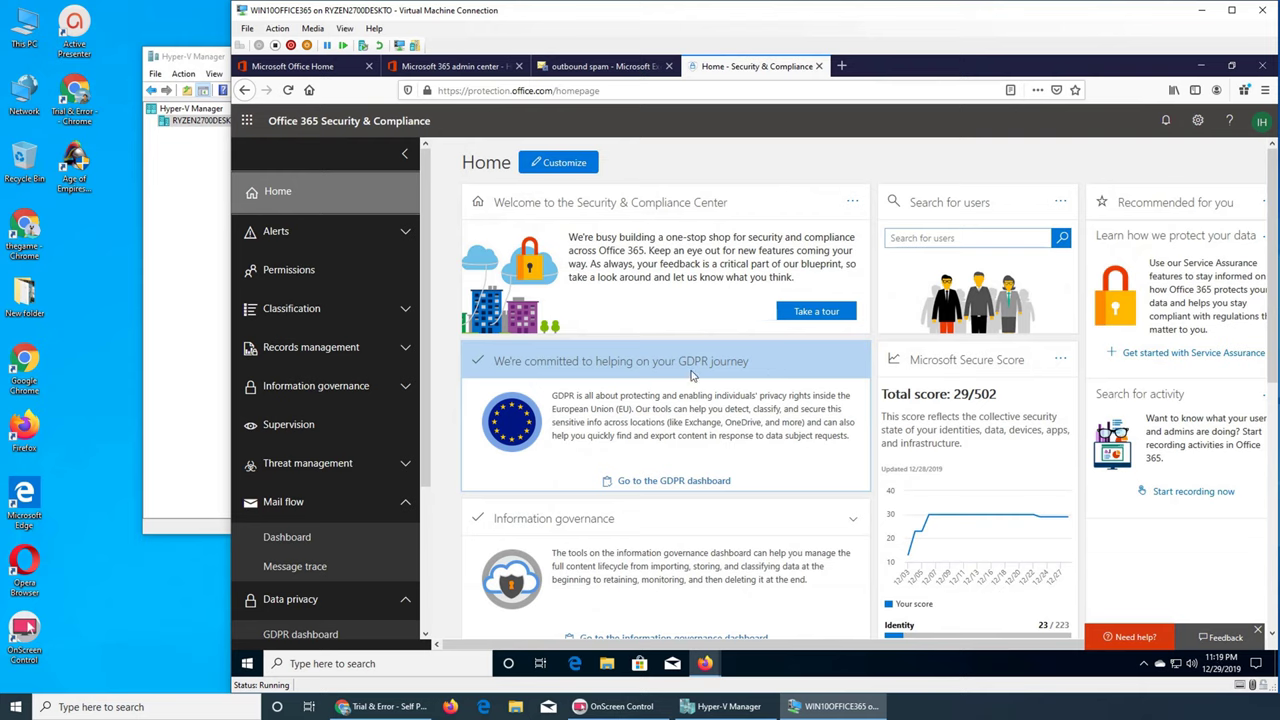
click(308, 502)
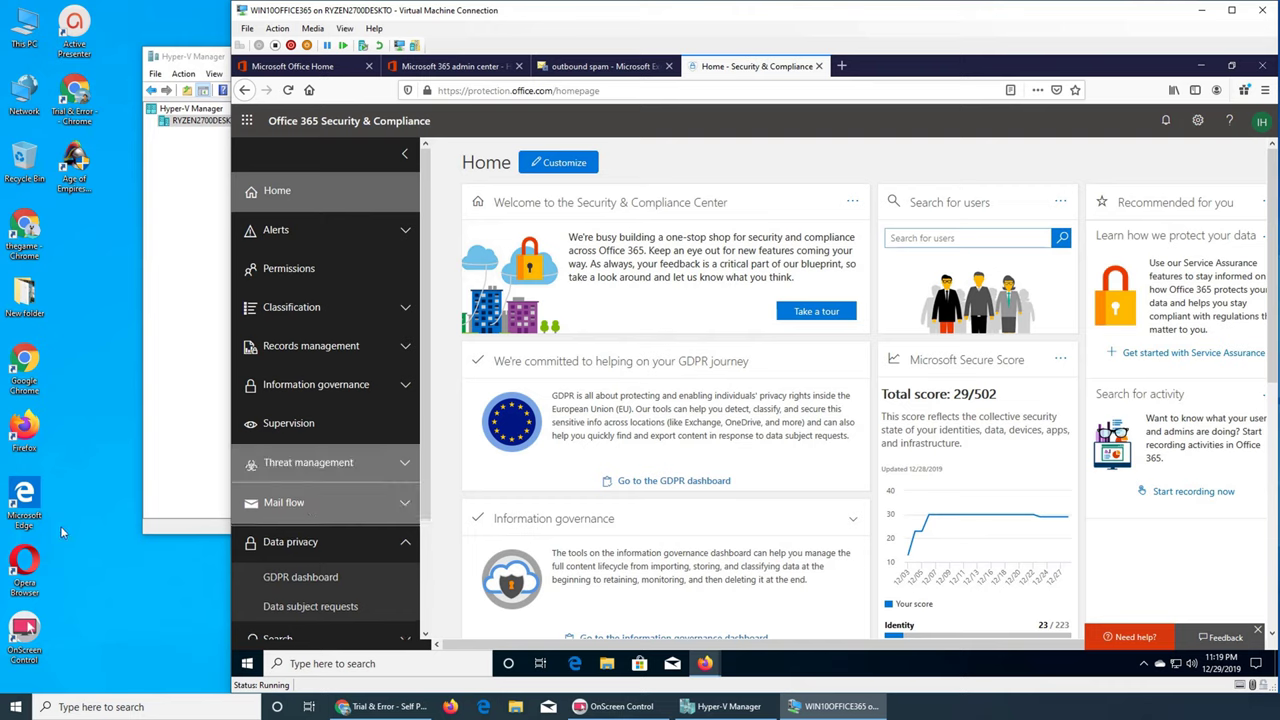
click(362, 228)
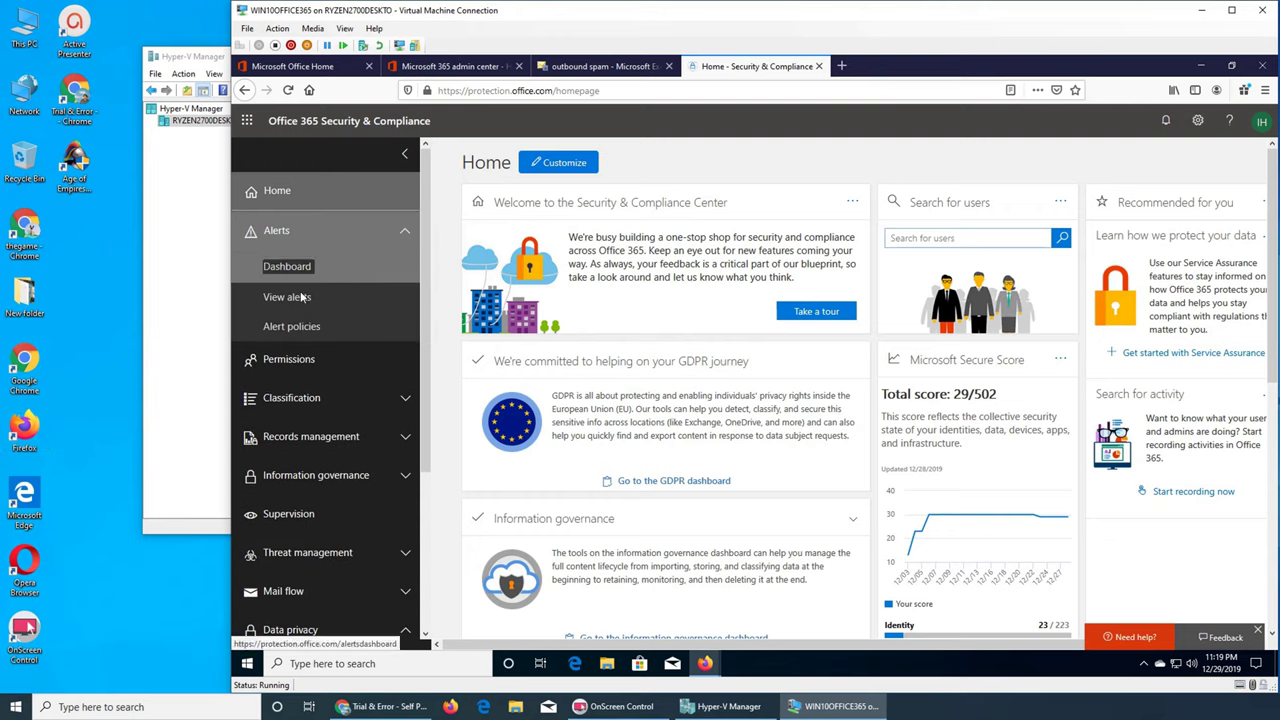
click(309, 327)
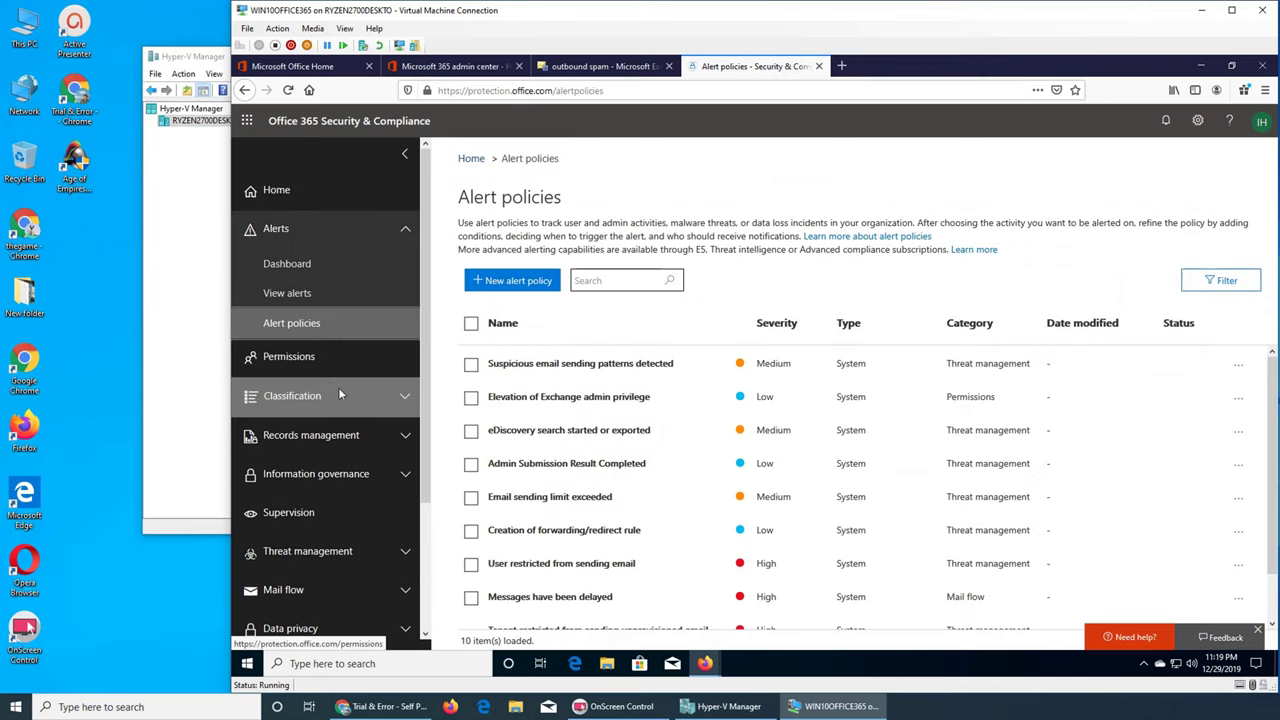
Expand Classification, Records management and Information governance in the navigation to review their sections.
click(339, 391)
scroll(350, 380, down, 3)
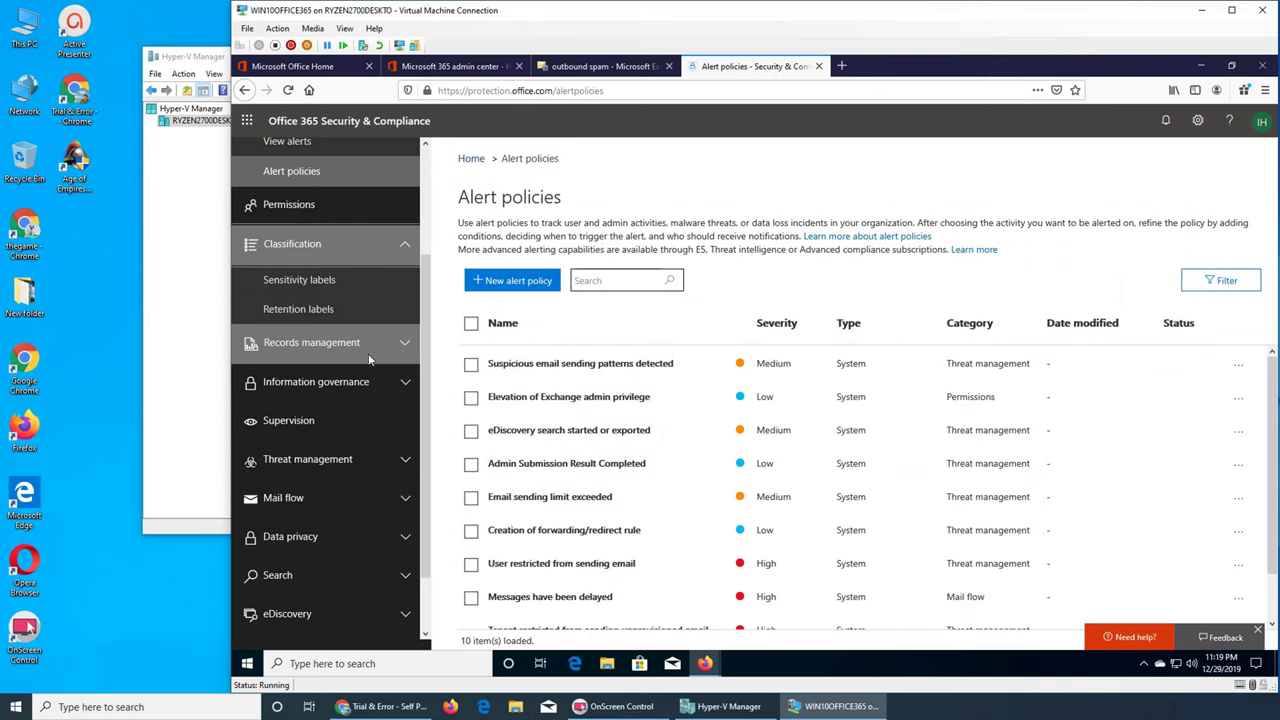
click(366, 351)
click(391, 439)
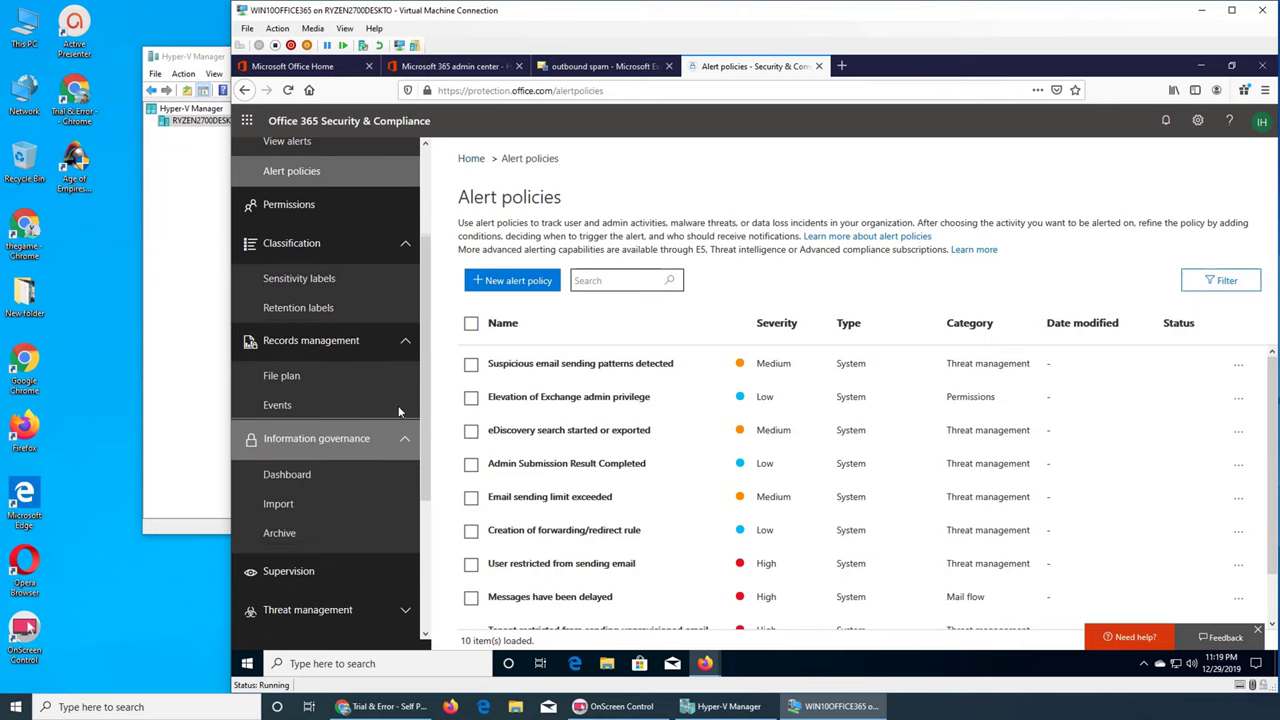
scroll(398, 405, down, 3)
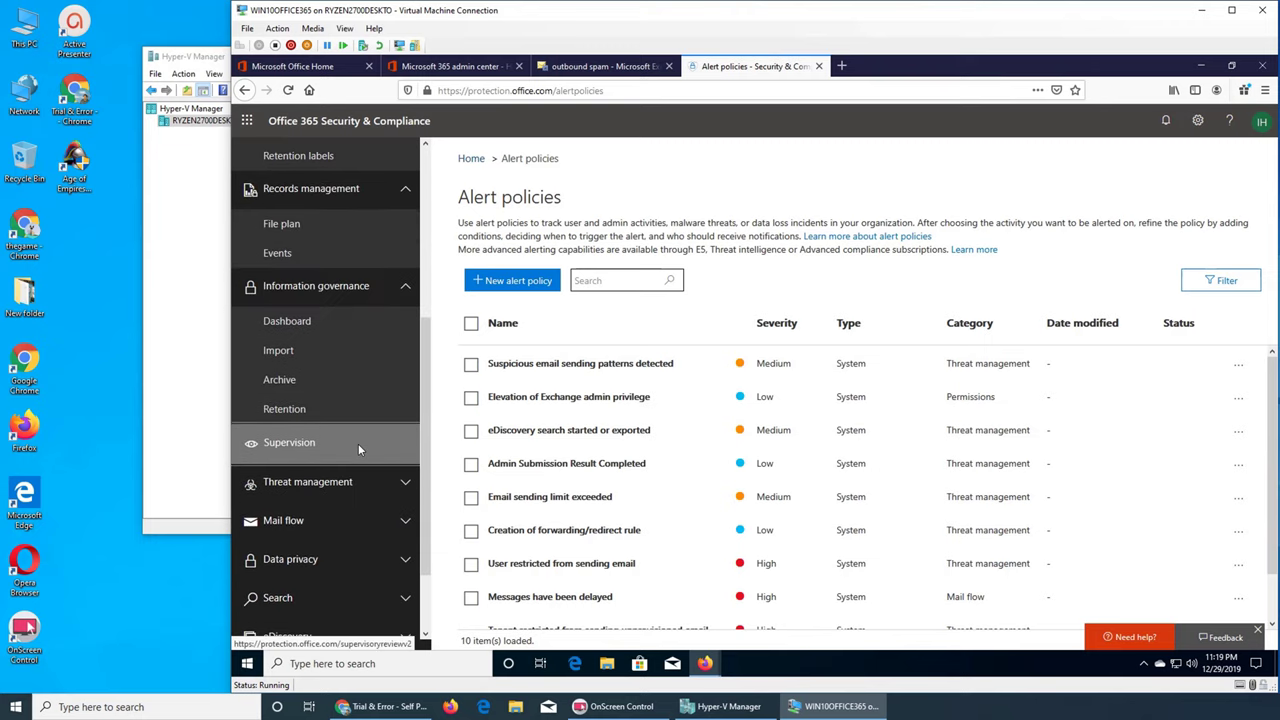
Open the Supervision page and expand Threat management in the navigation.
click(358, 443)
click(340, 494)
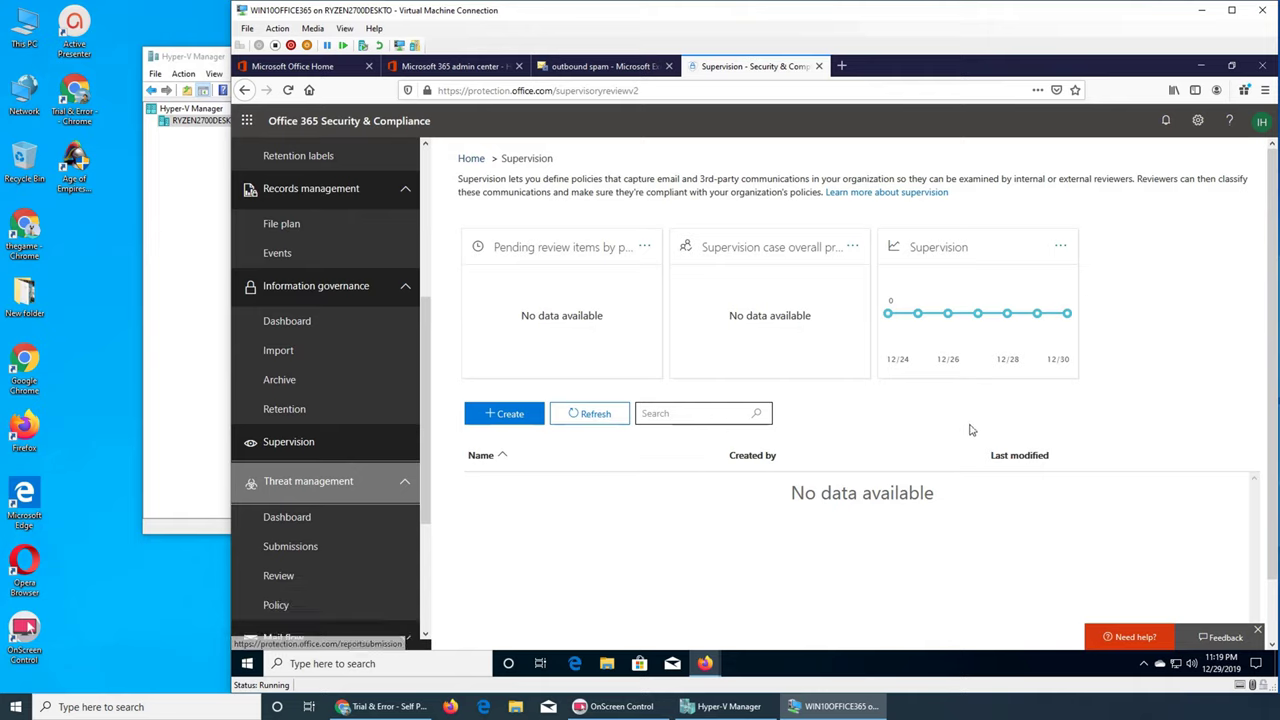
scroll(320, 380, down, 5)
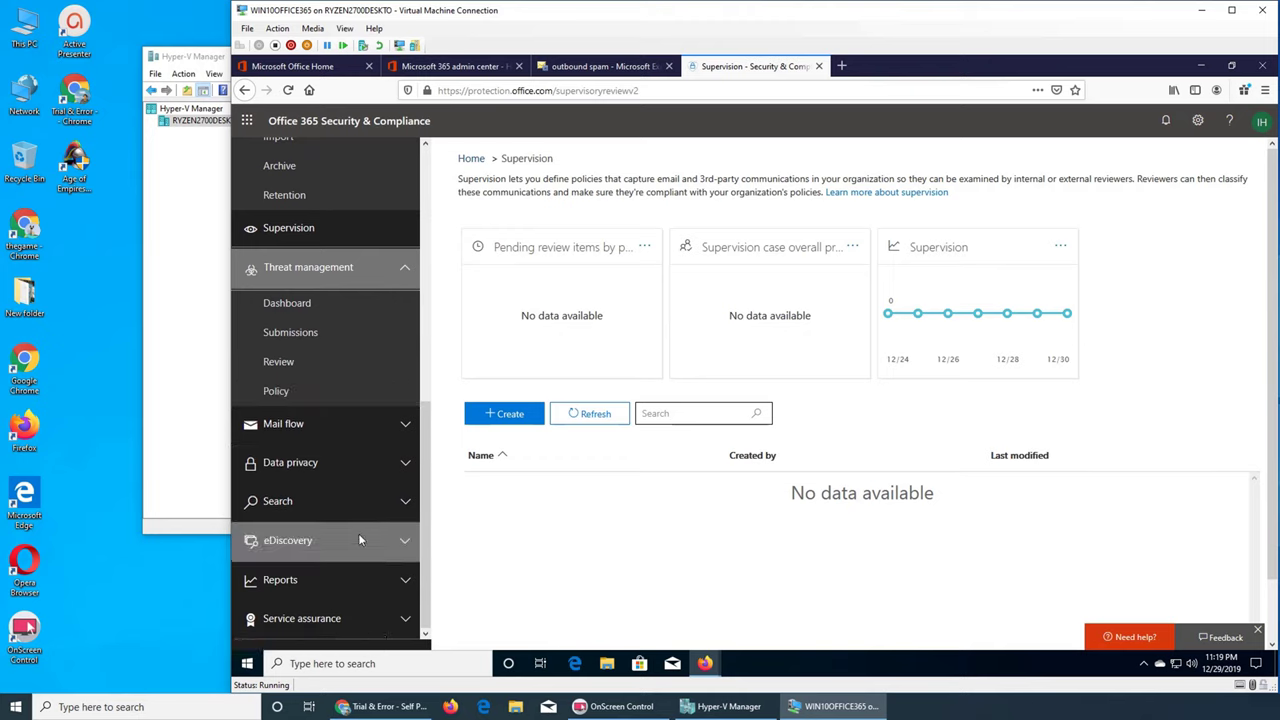
Expand Reports and Service assurance in the navigation to review their sections.
click(337, 592)
scroll(369, 517, down, 2)
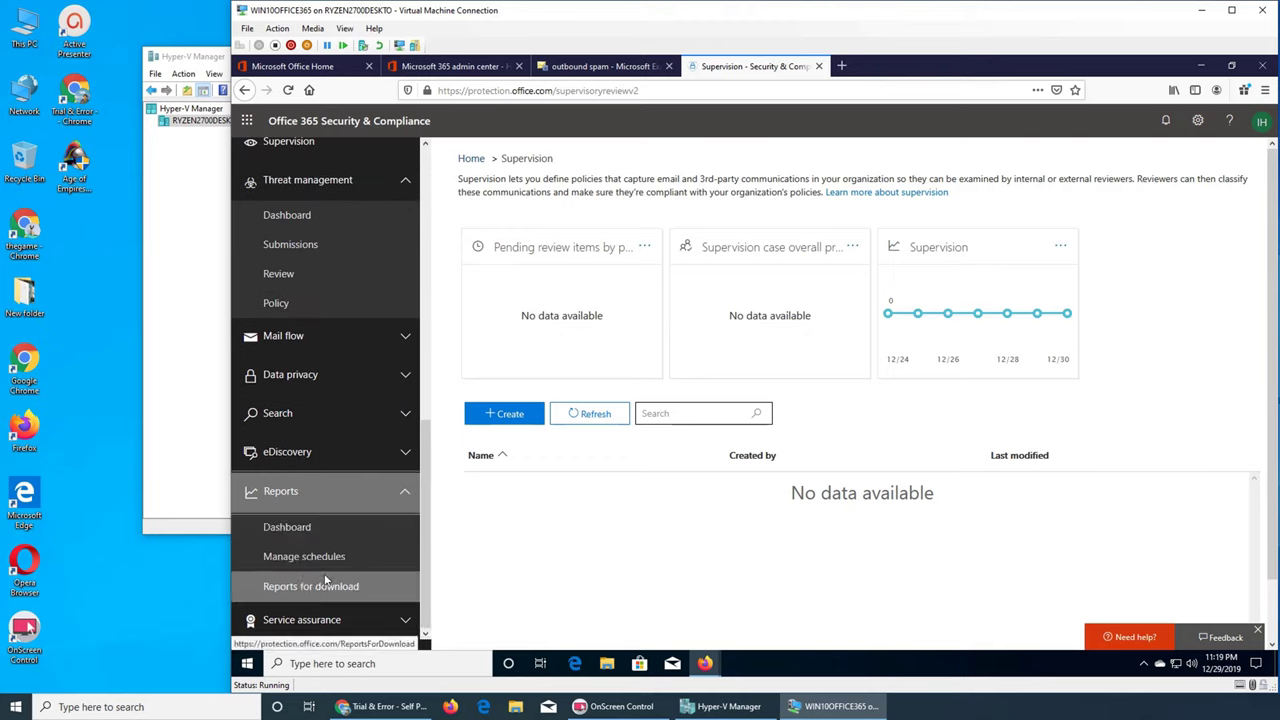
click(335, 619)
scroll(362, 598, down, 3)
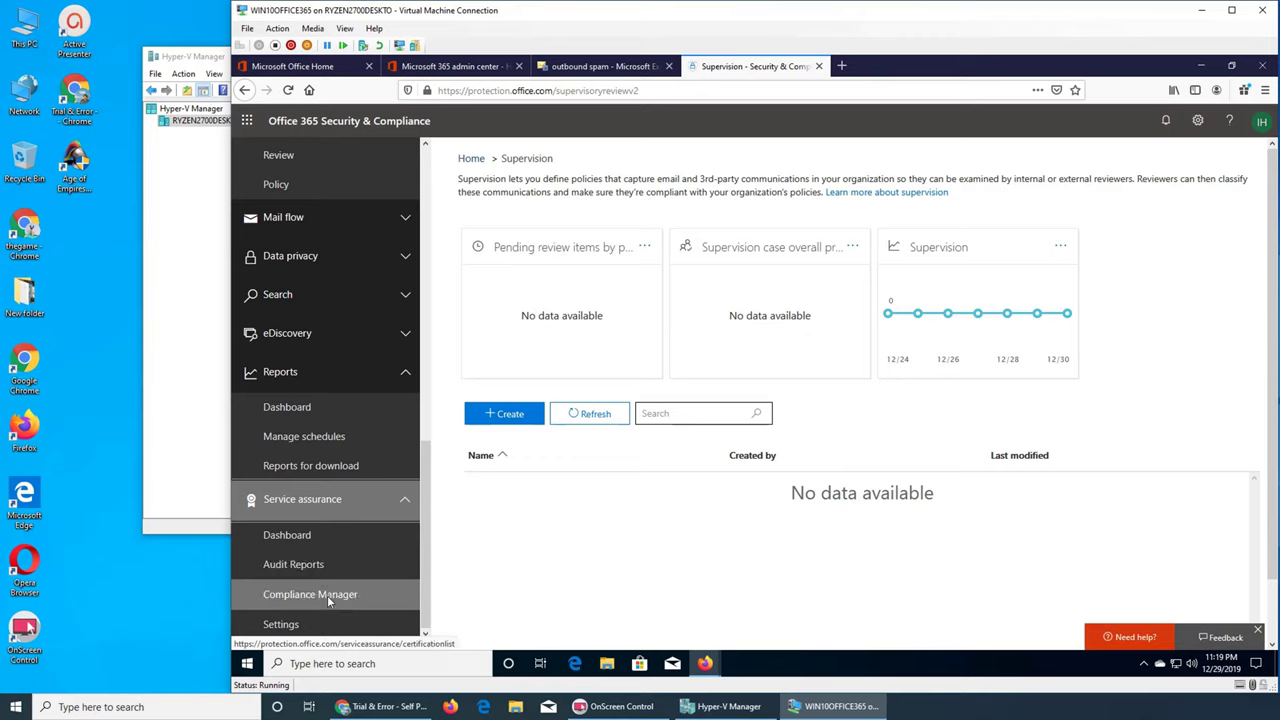
Open the Permissions page, keeping the Classification section expanded.
scroll(292, 303, up, 5)
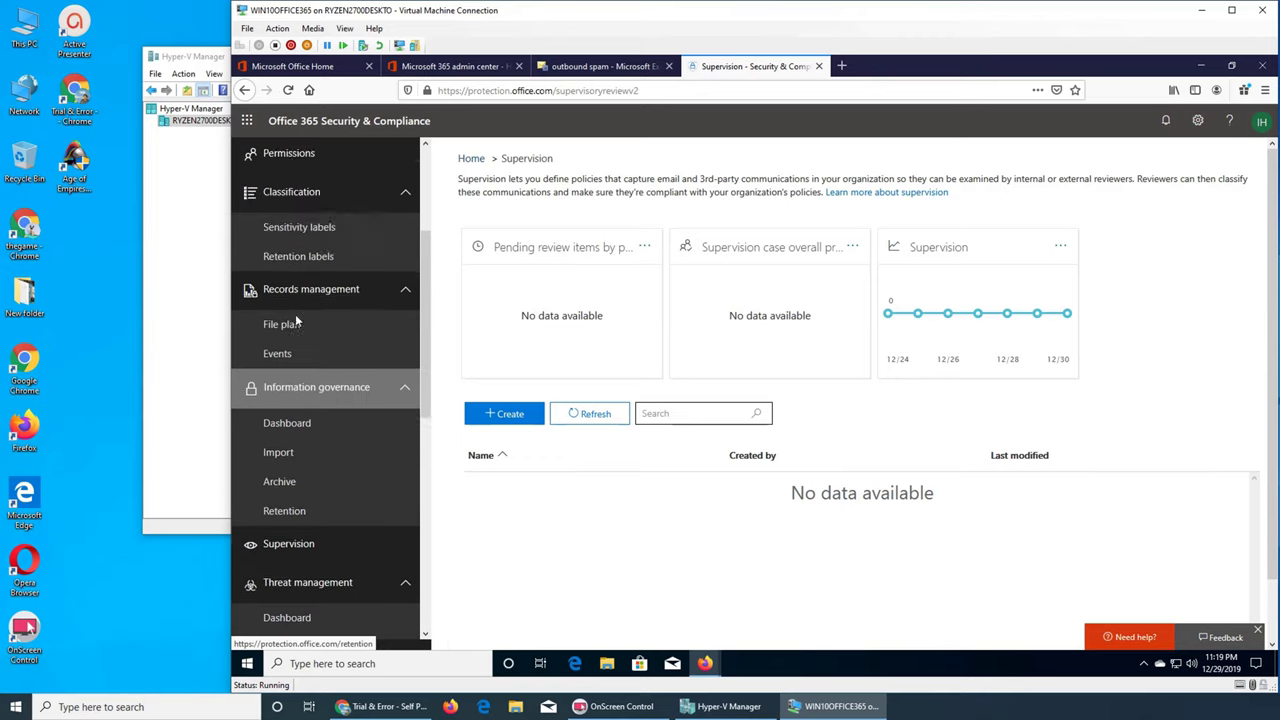
scroll(295, 314, up, 2)
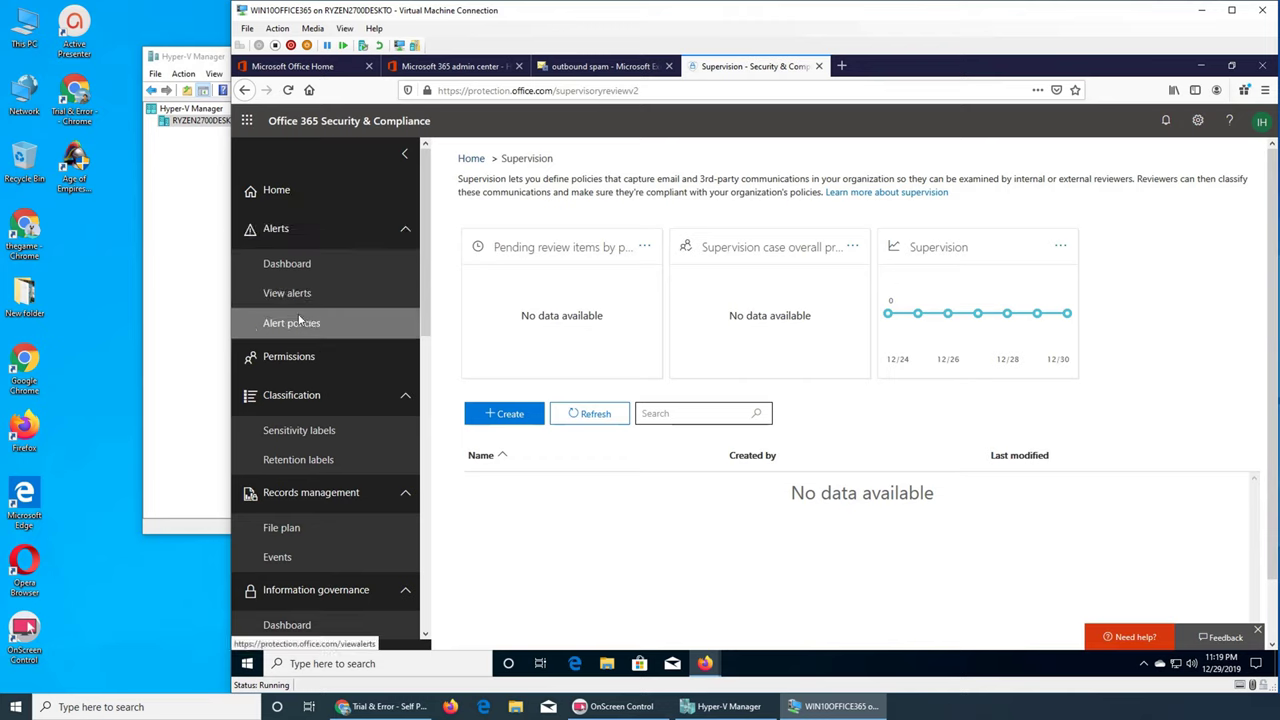
click(304, 360)
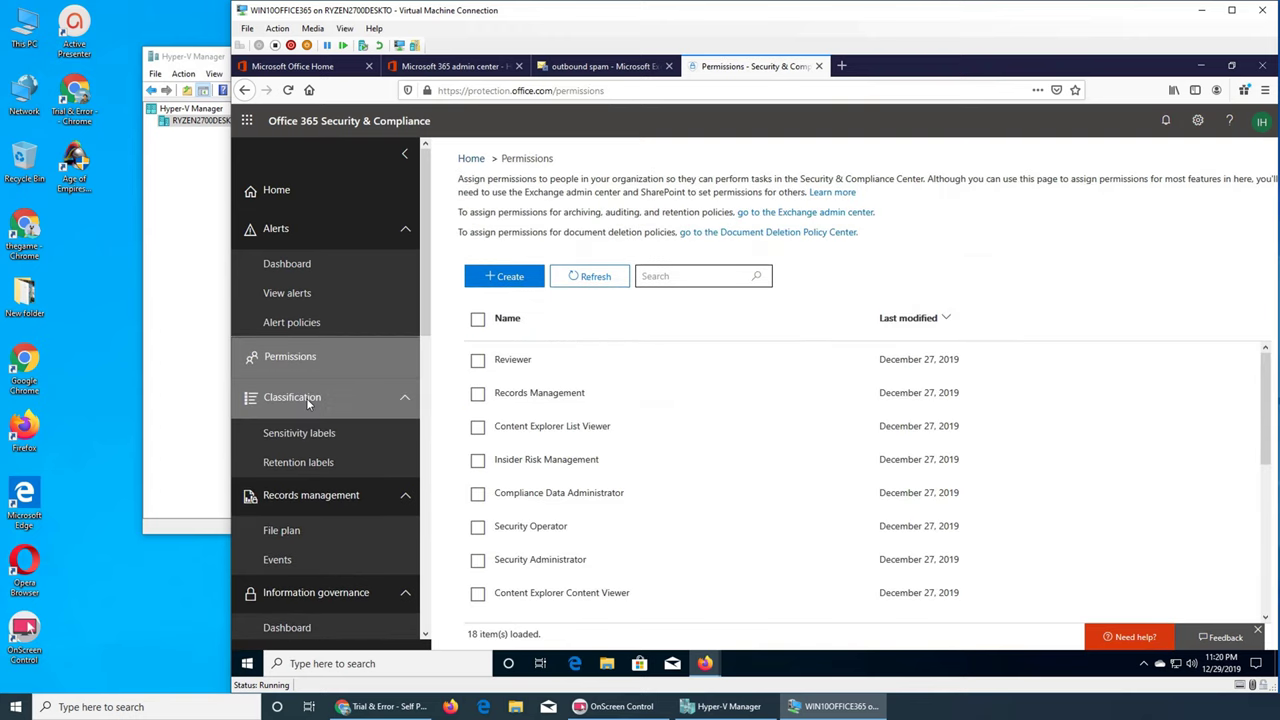
click(306, 398)
click(306, 398)
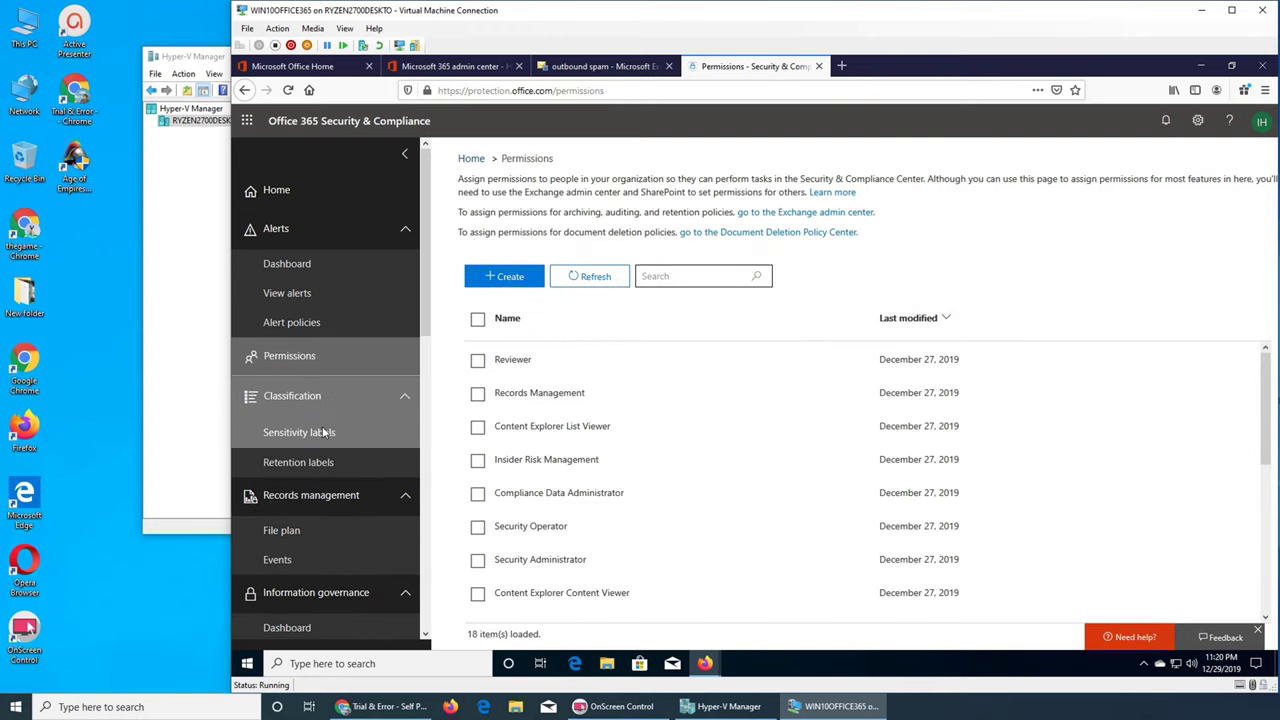
Review the Information governance and Threat management entries and reopen the Supervision page.
scroll(336, 430, down, 3)
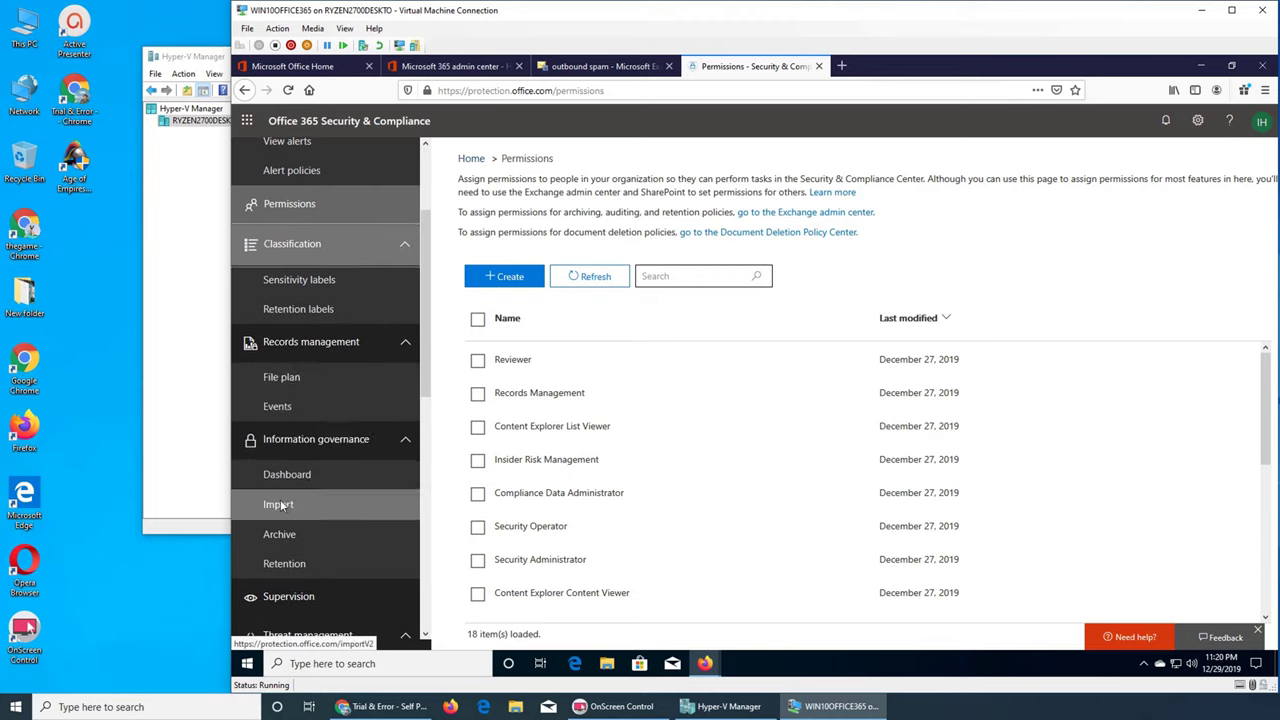
scroll(286, 541, down, 5)
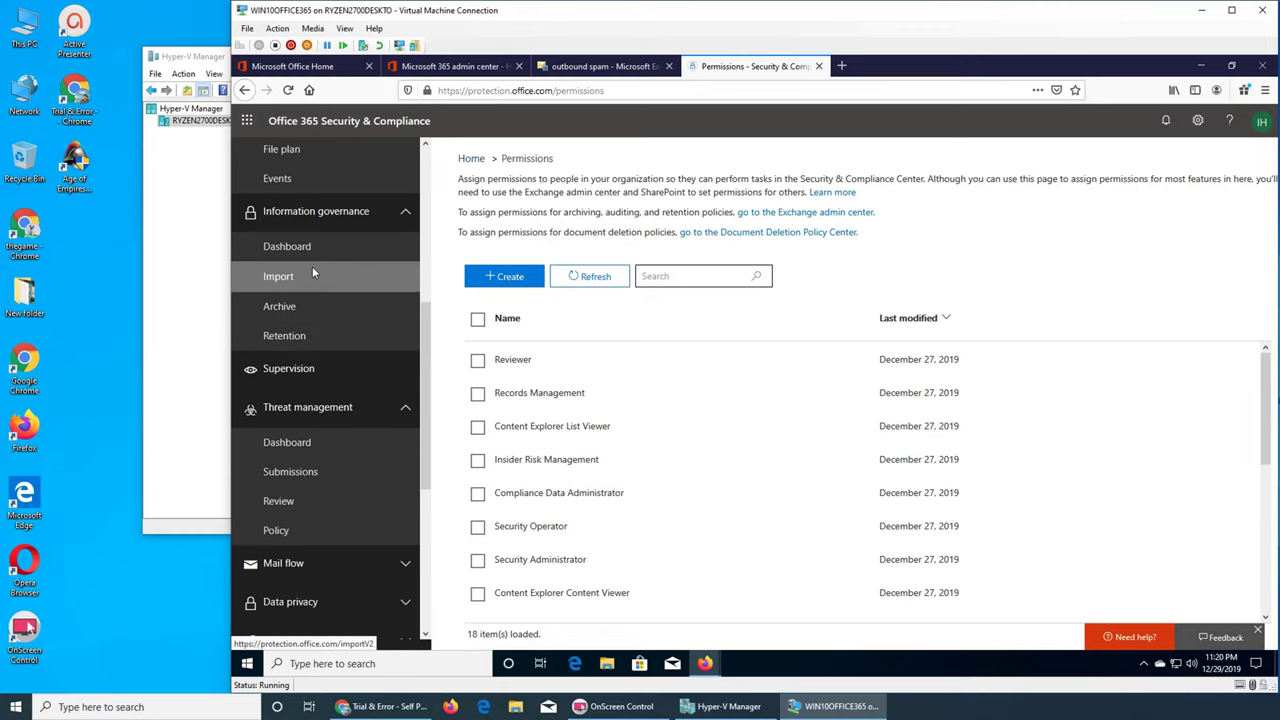
click(312, 368)
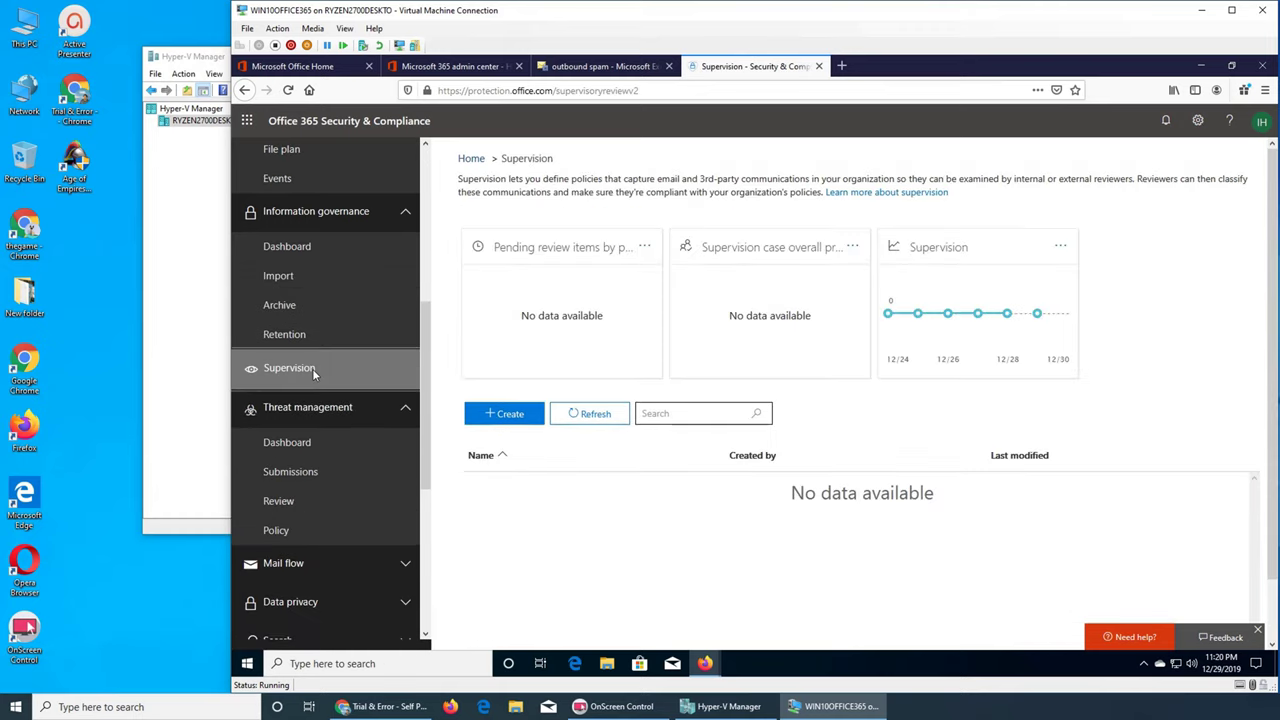
Return through the browsing history to Alert policies and close the Security & Compliance page.
click(246, 92)
click(244, 92)
click(244, 92)
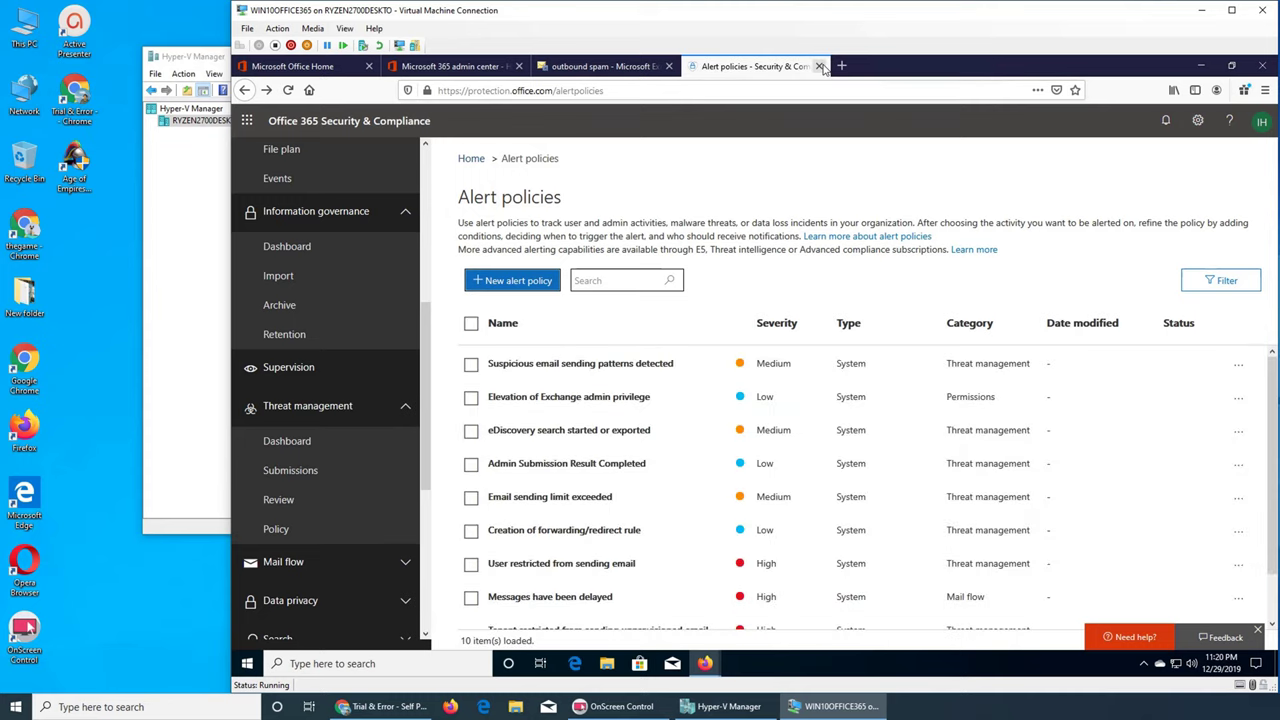
click(820, 66)
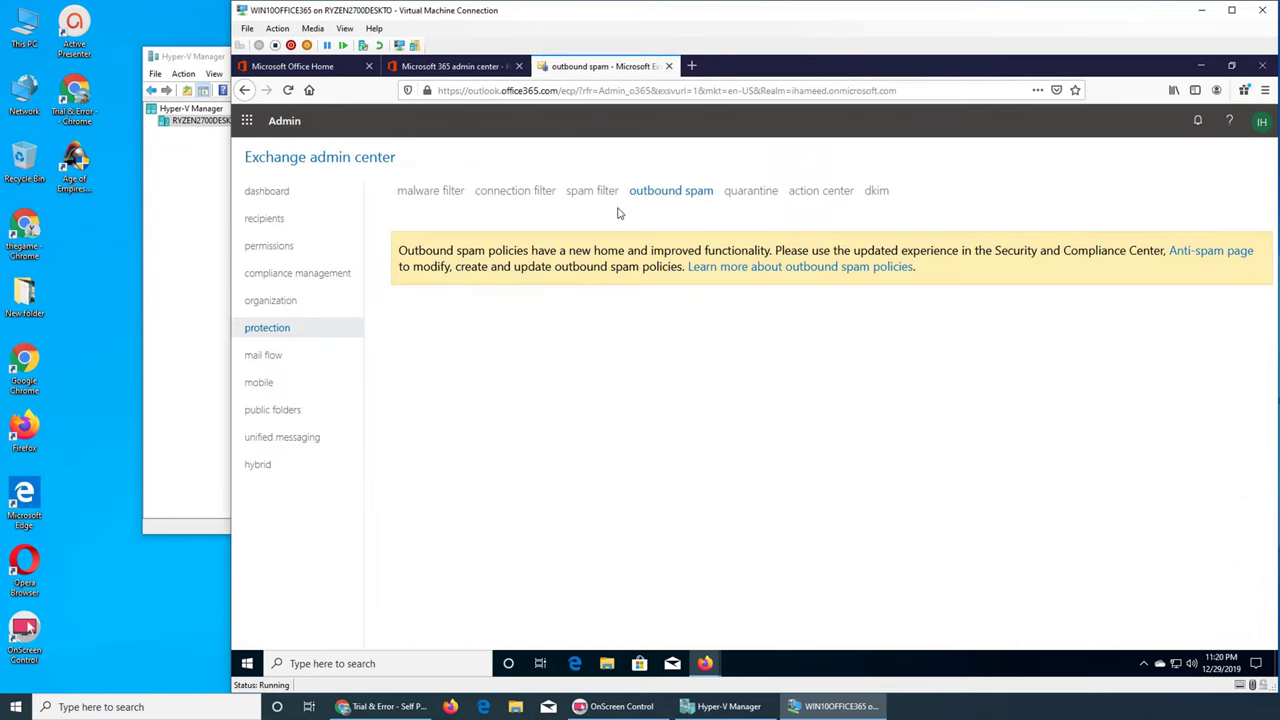
Open the Anti-spam page from the Exchange outbound spam notice and review the Security & Compliance navigation.
click(1193, 250)
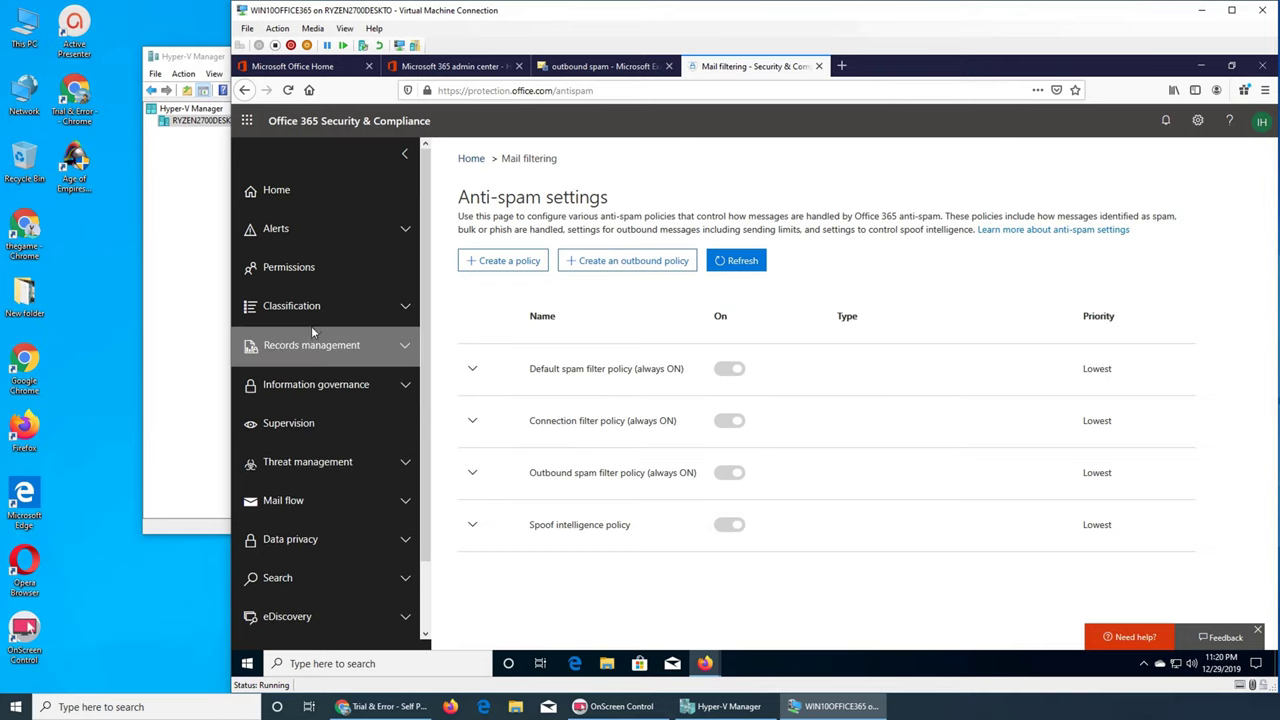
scroll(312, 324, down, 2)
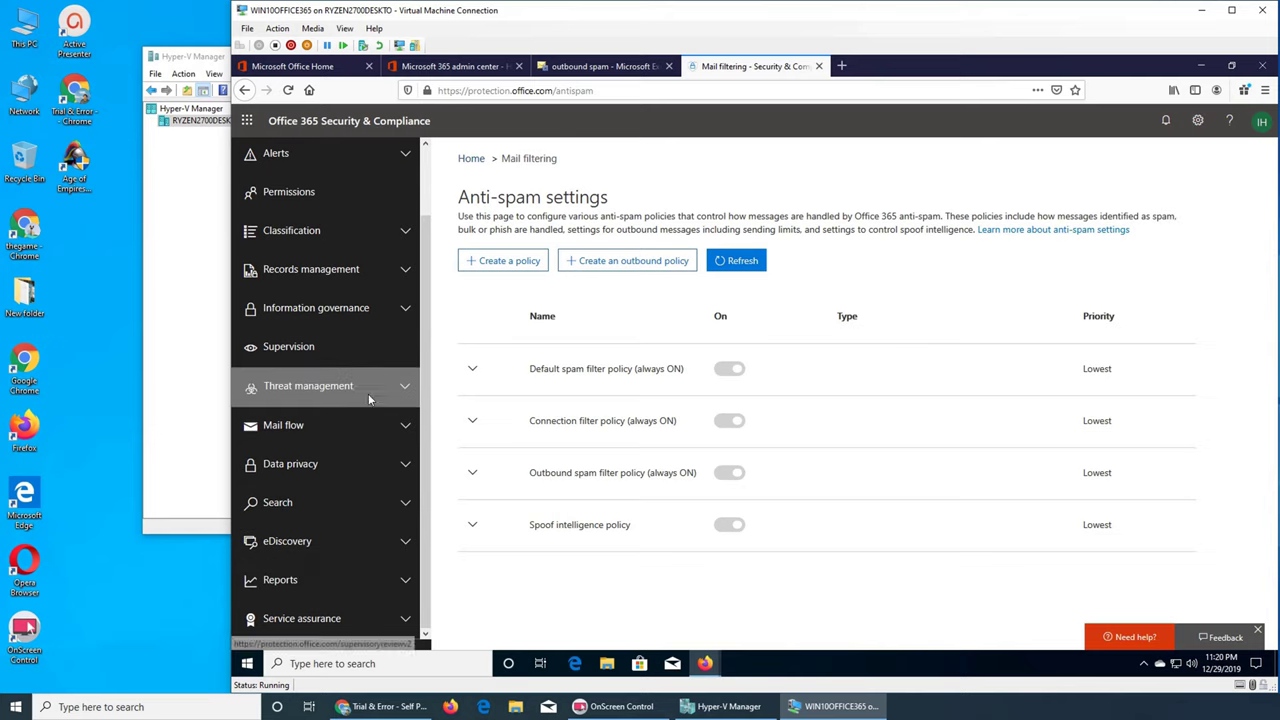
scroll(401, 429, up, 1)
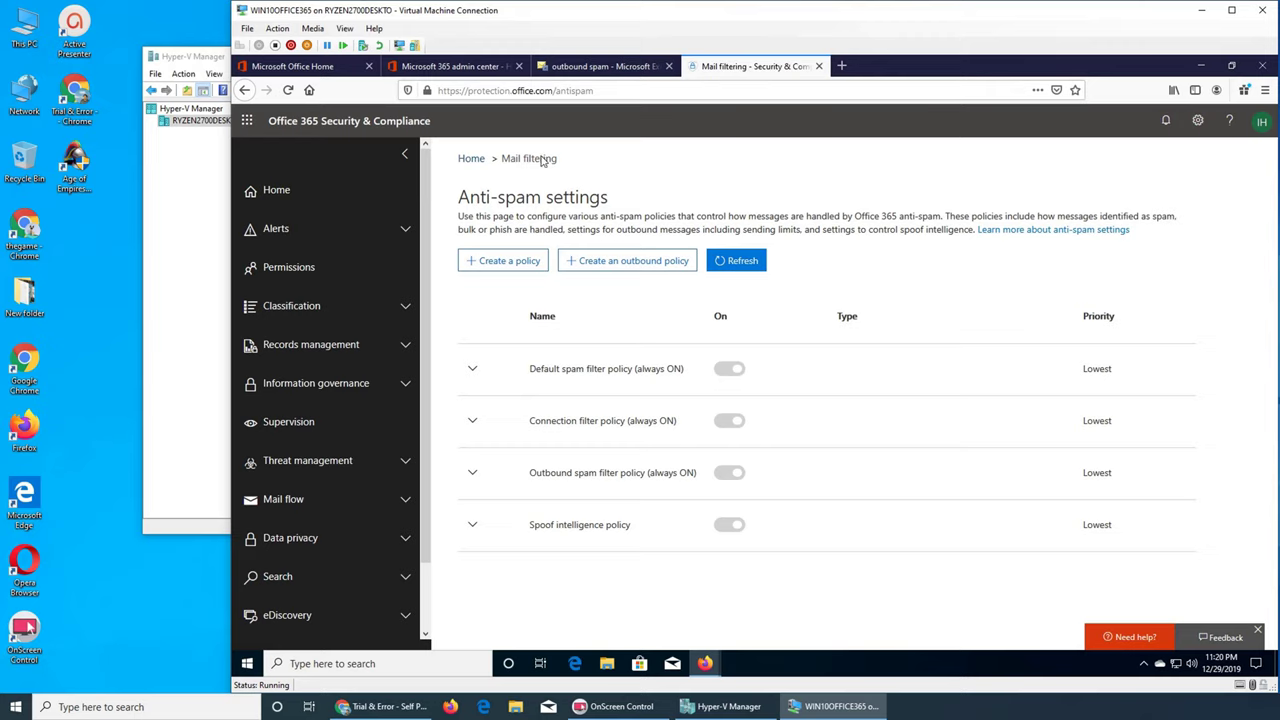
scroll(340, 508, down, 2)
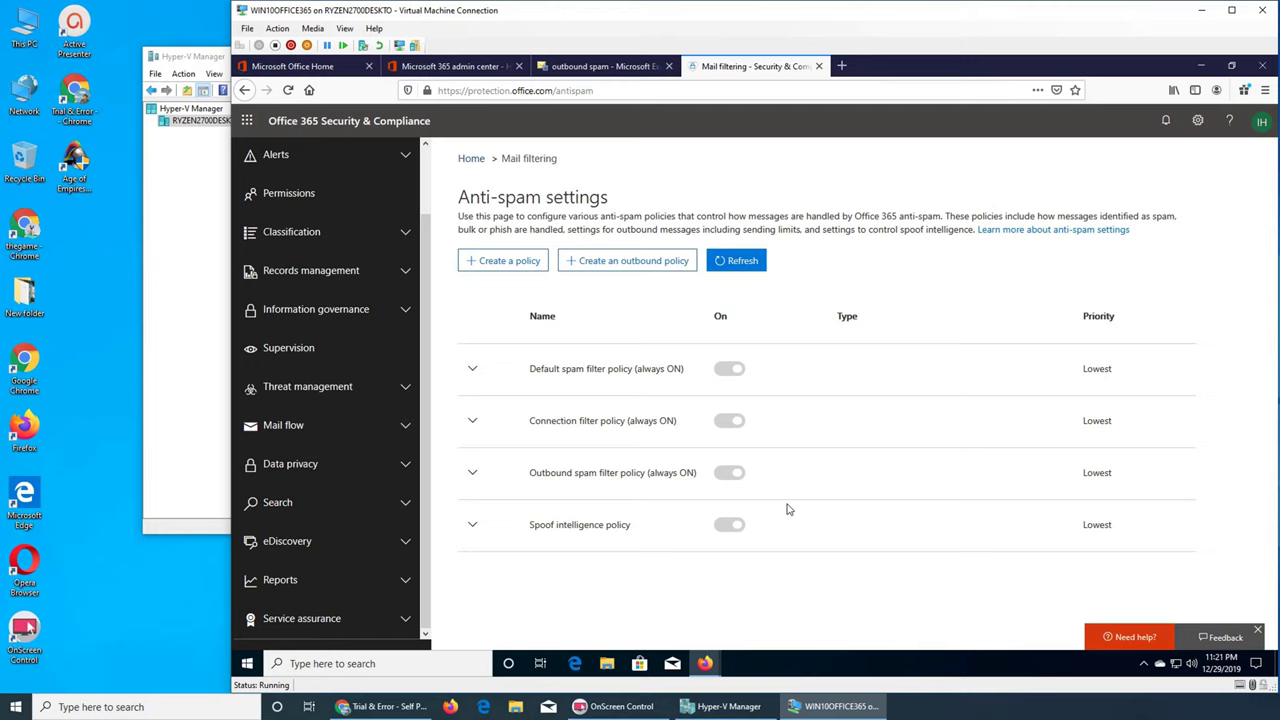
View the spam filter policies in the Exchange admin center and return to the Anti-spam settings page.
click(598, 68)
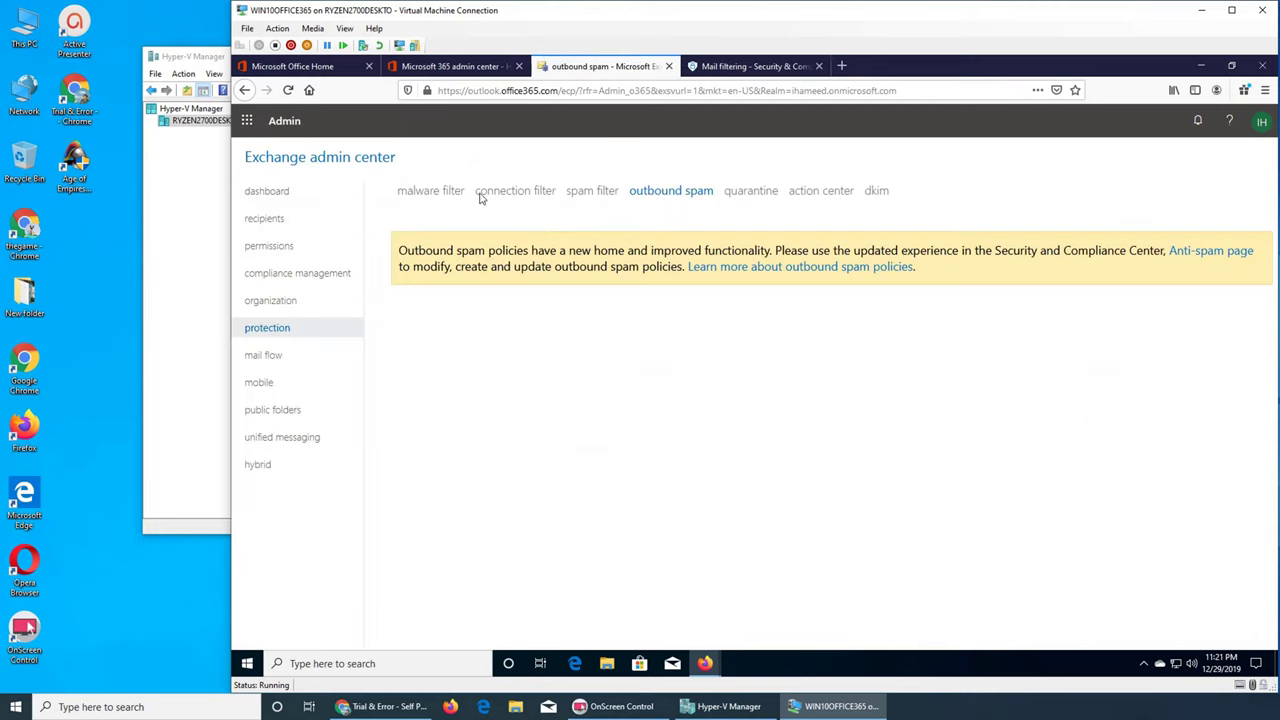
click(585, 191)
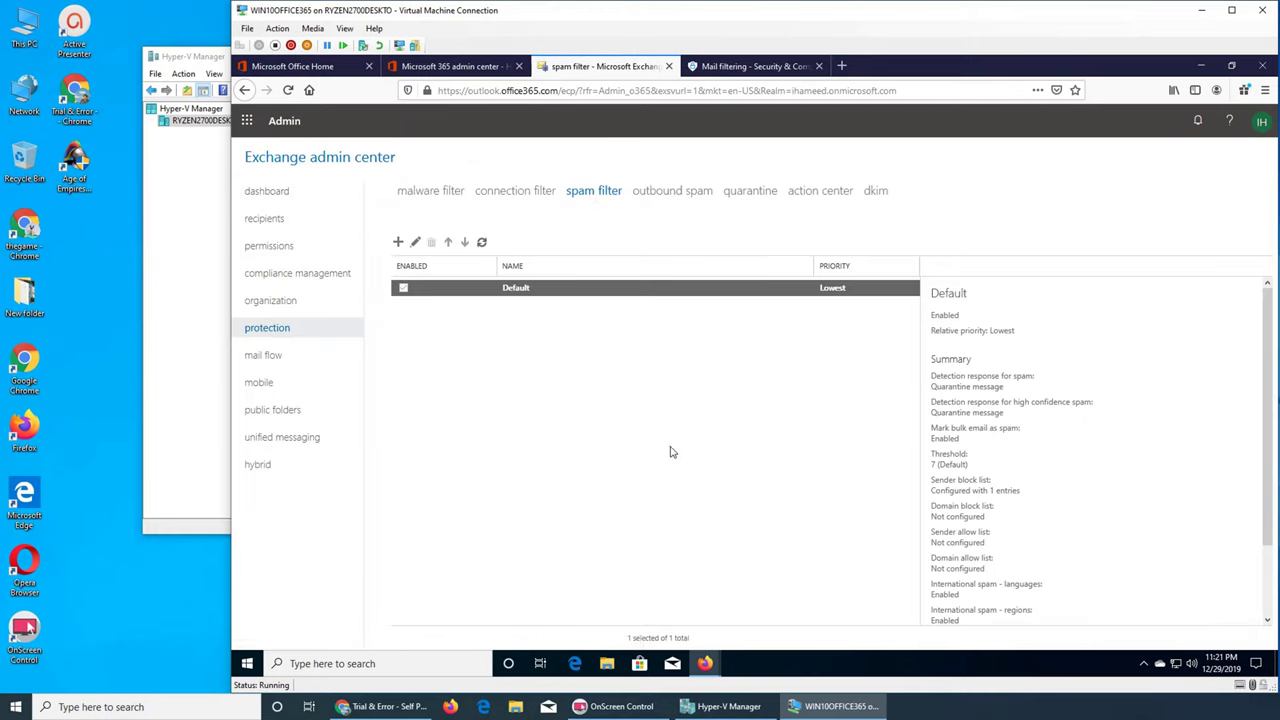
click(748, 67)
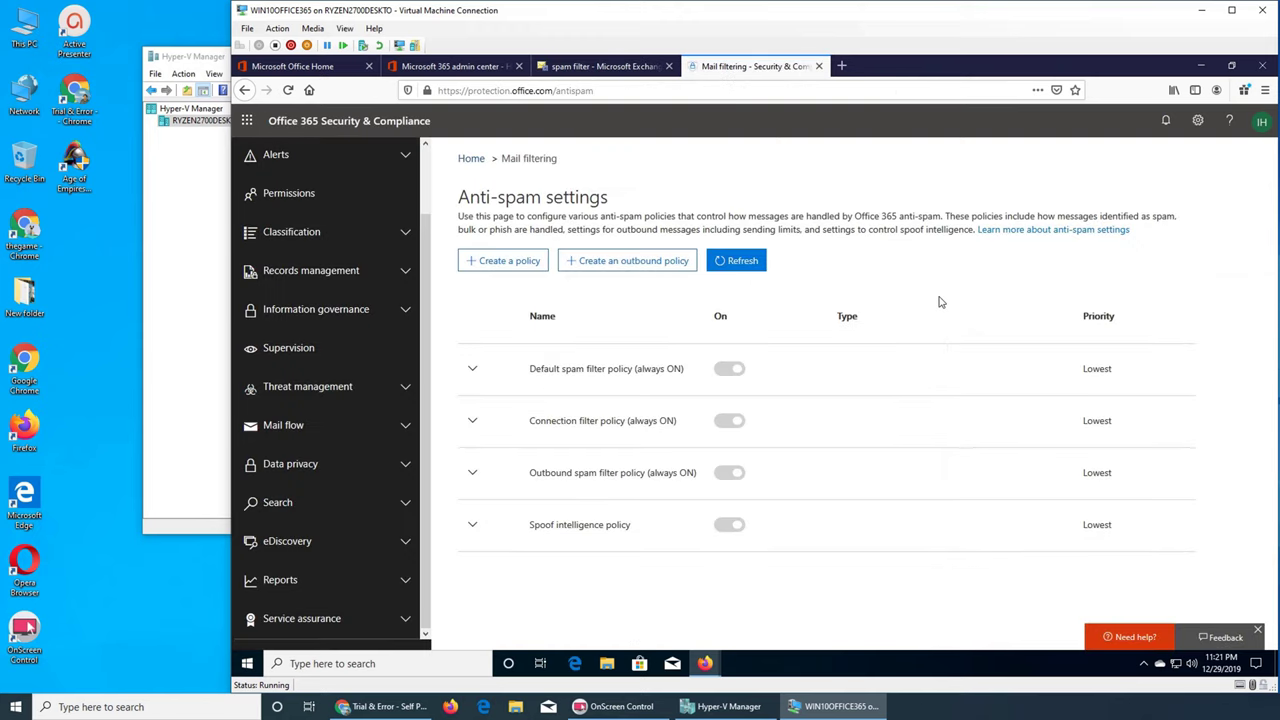
Review the details of the Default spam filter policy, collapse them, and refresh the policy list.
click(474, 370)
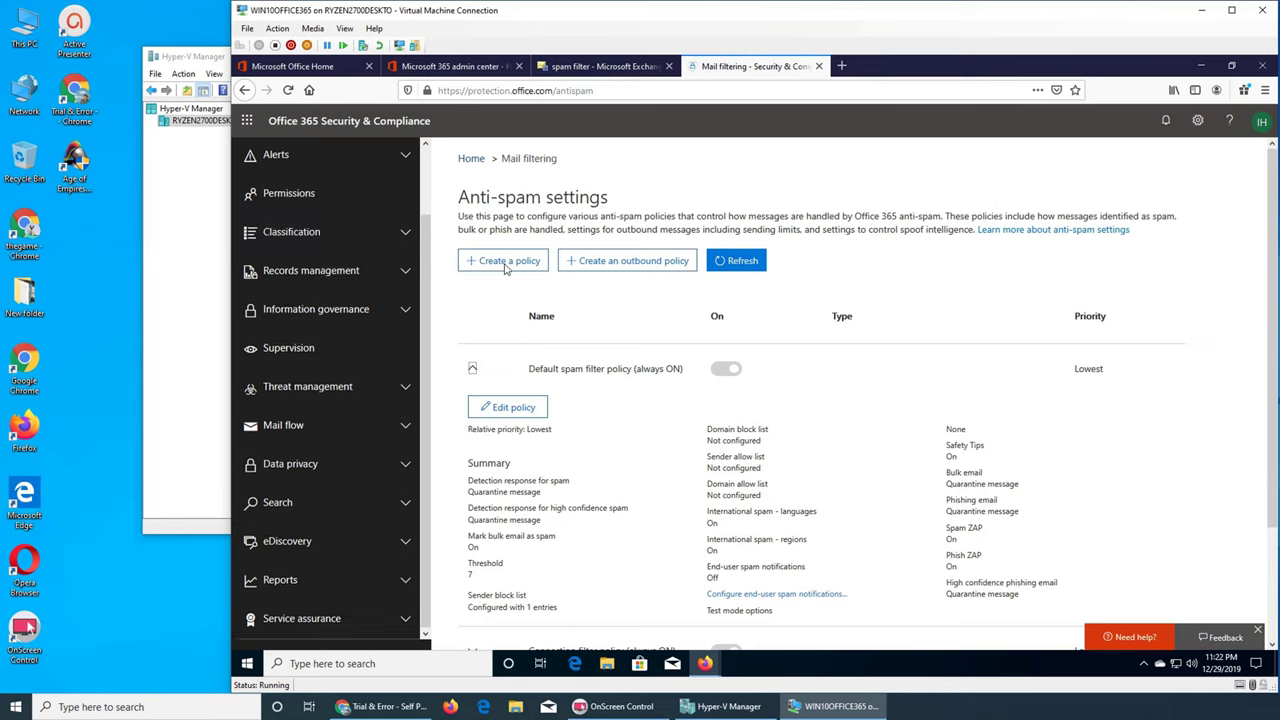
click(472, 369)
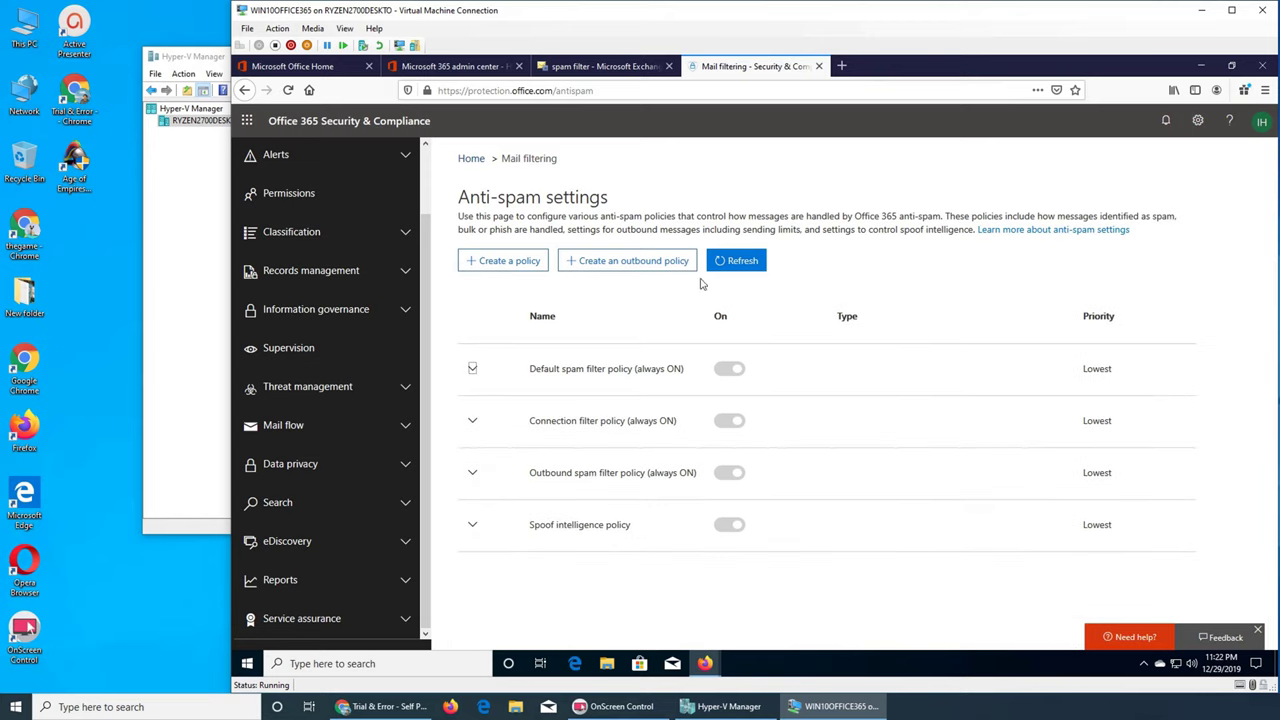
click(740, 262)
Start creating a new spam filter policy and show its Name and Description fields.
click(497, 262)
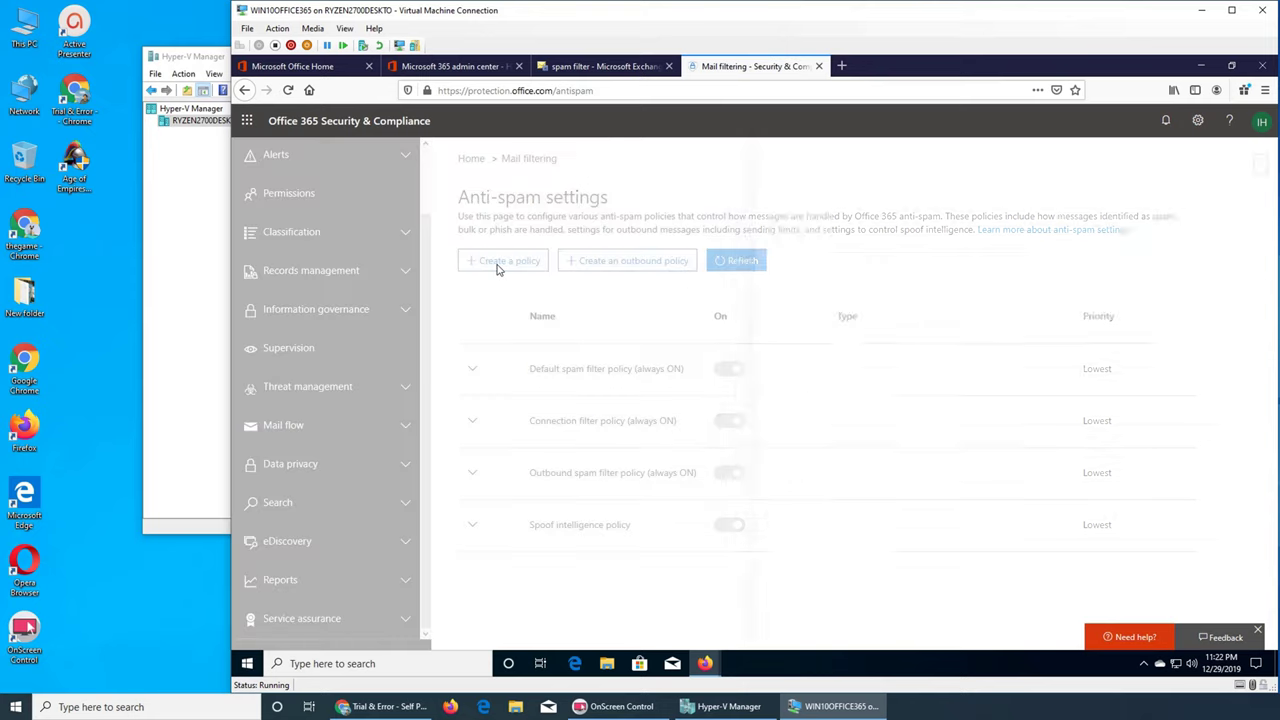
click(843, 243)
click(875, 329)
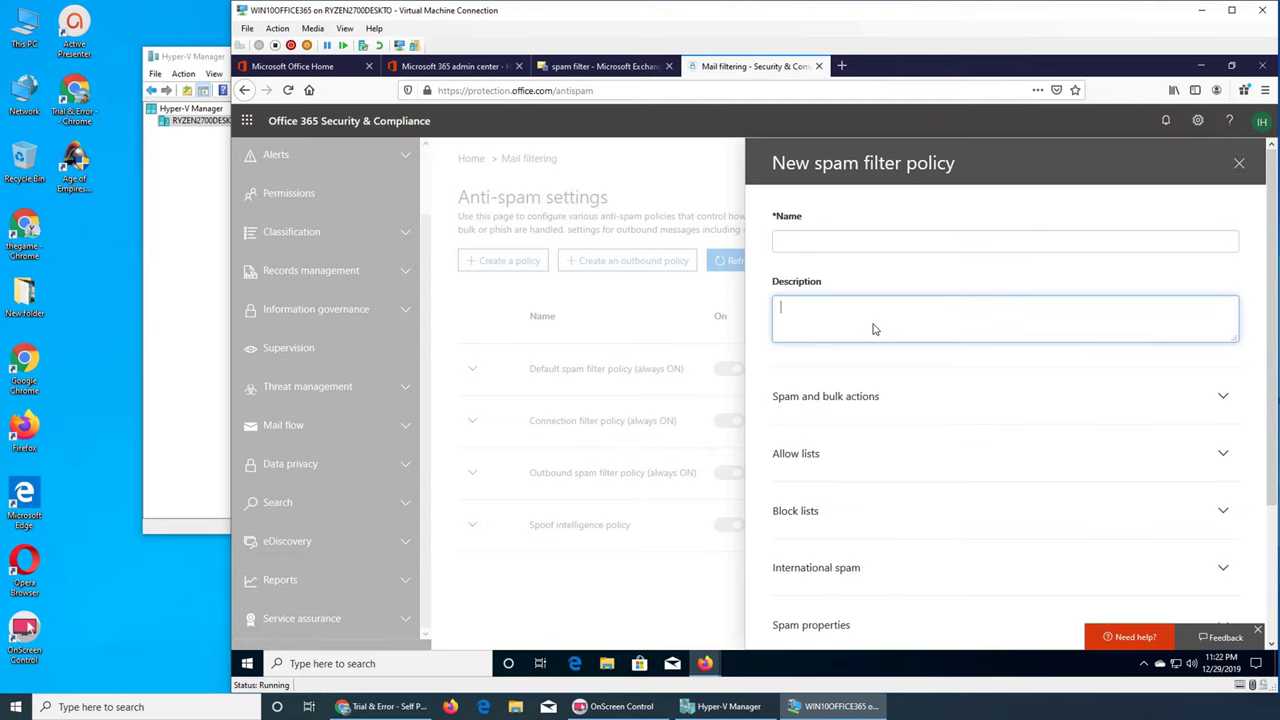
Expand Spam and bulk actions in the new spam filter policy and review its options and the remaining sections.
click(820, 397)
scroll(1057, 366, down, 3)
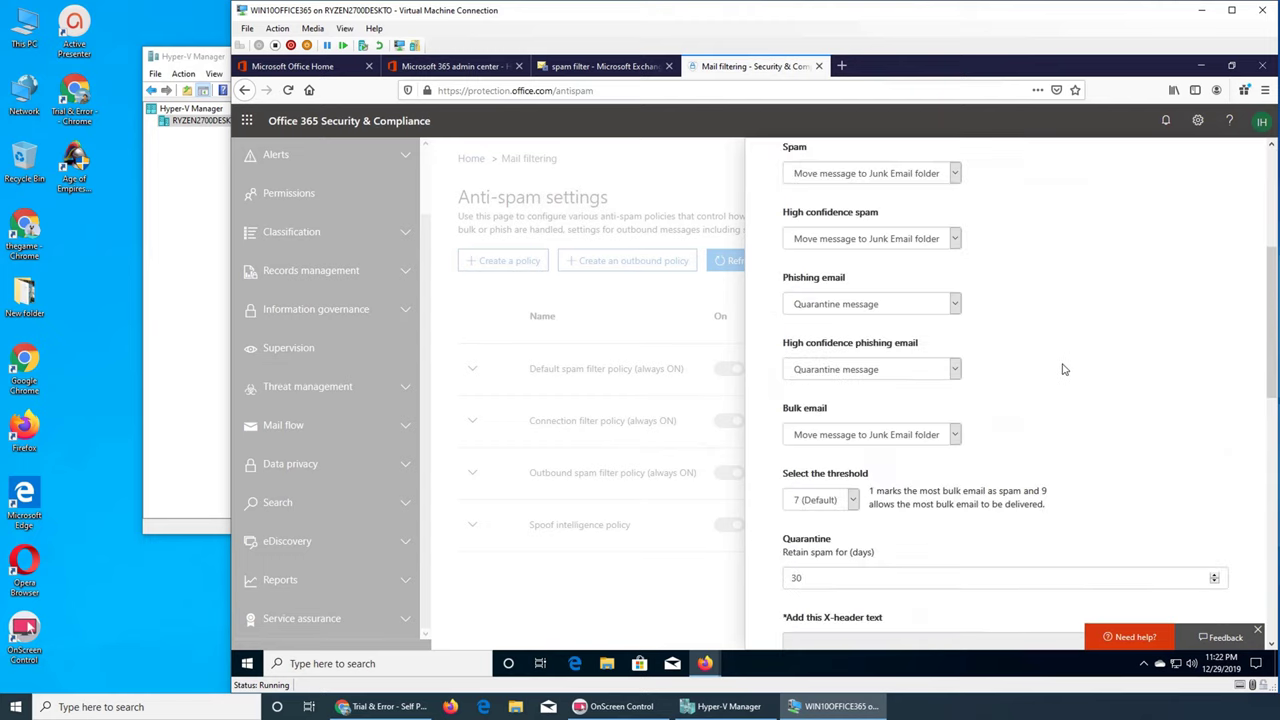
scroll(1064, 370, down, 3)
scroll(1064, 371, up, 5)
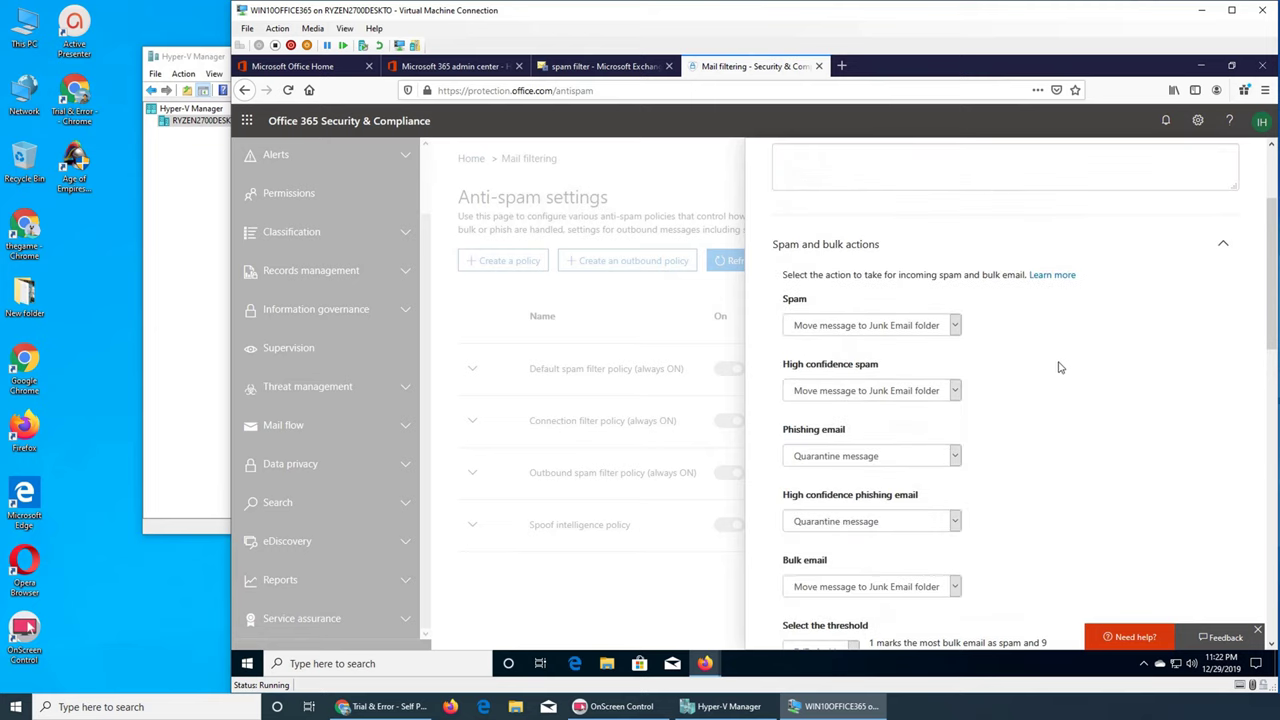
scroll(1034, 331, down, 5)
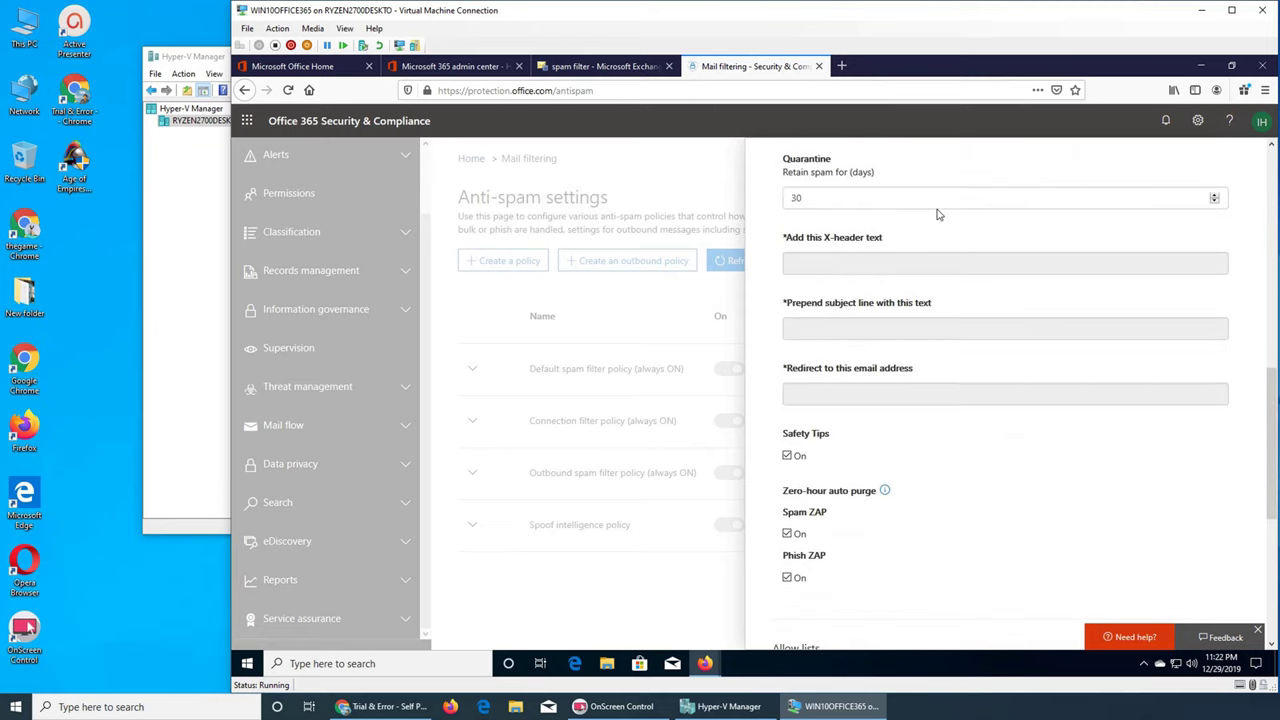
scroll(922, 509, down, 1)
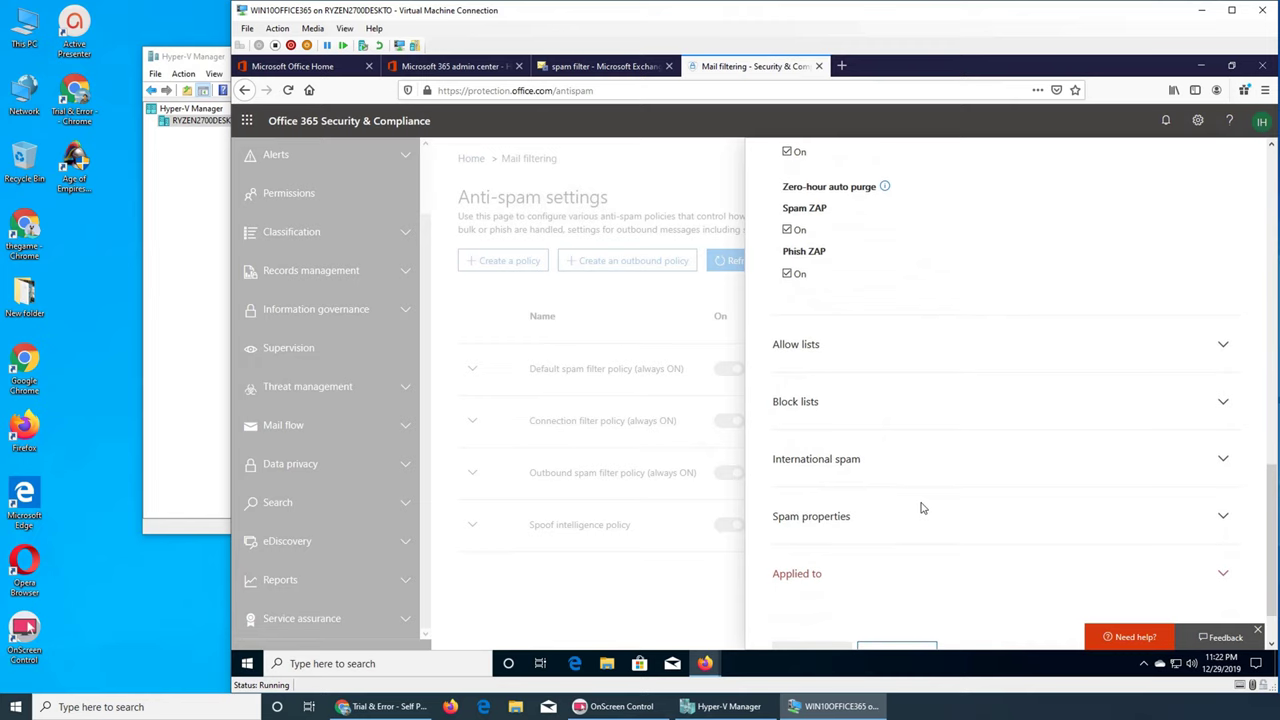
Close the new spam filter policy form without saving and open the Default spam filter policy for editing.
scroll(922, 508, up, 15)
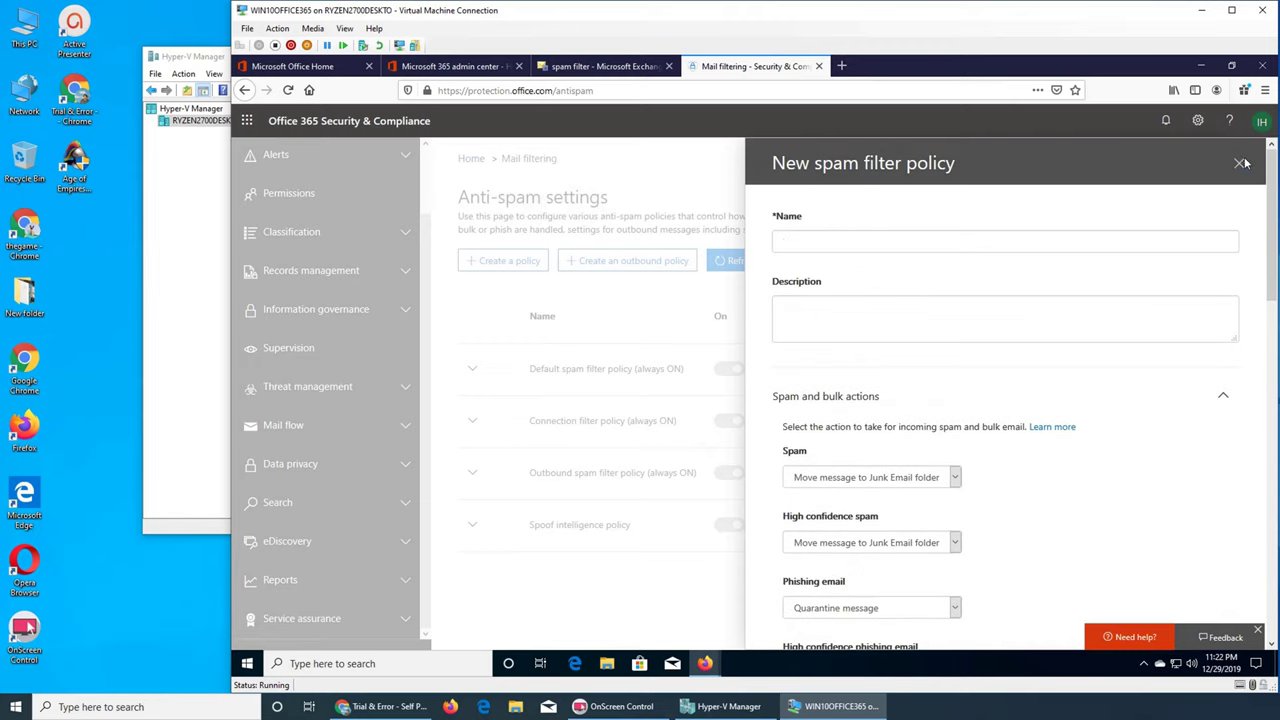
click(1238, 165)
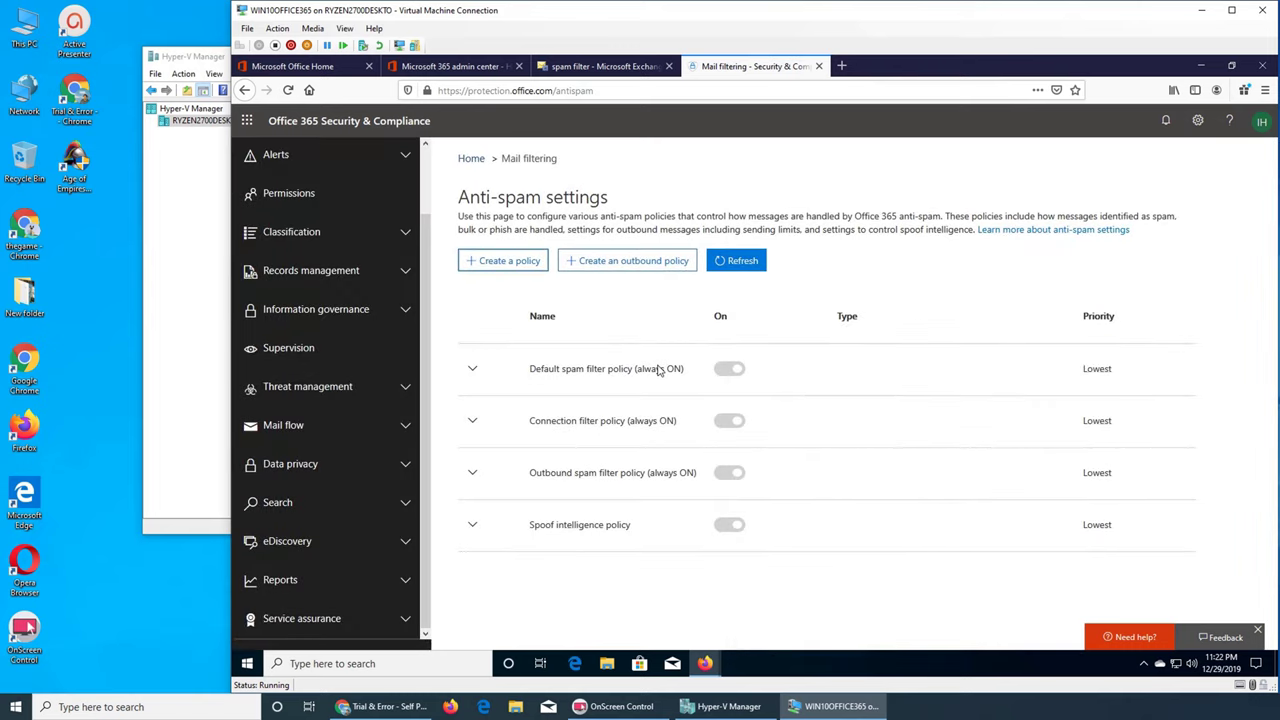
click(474, 370)
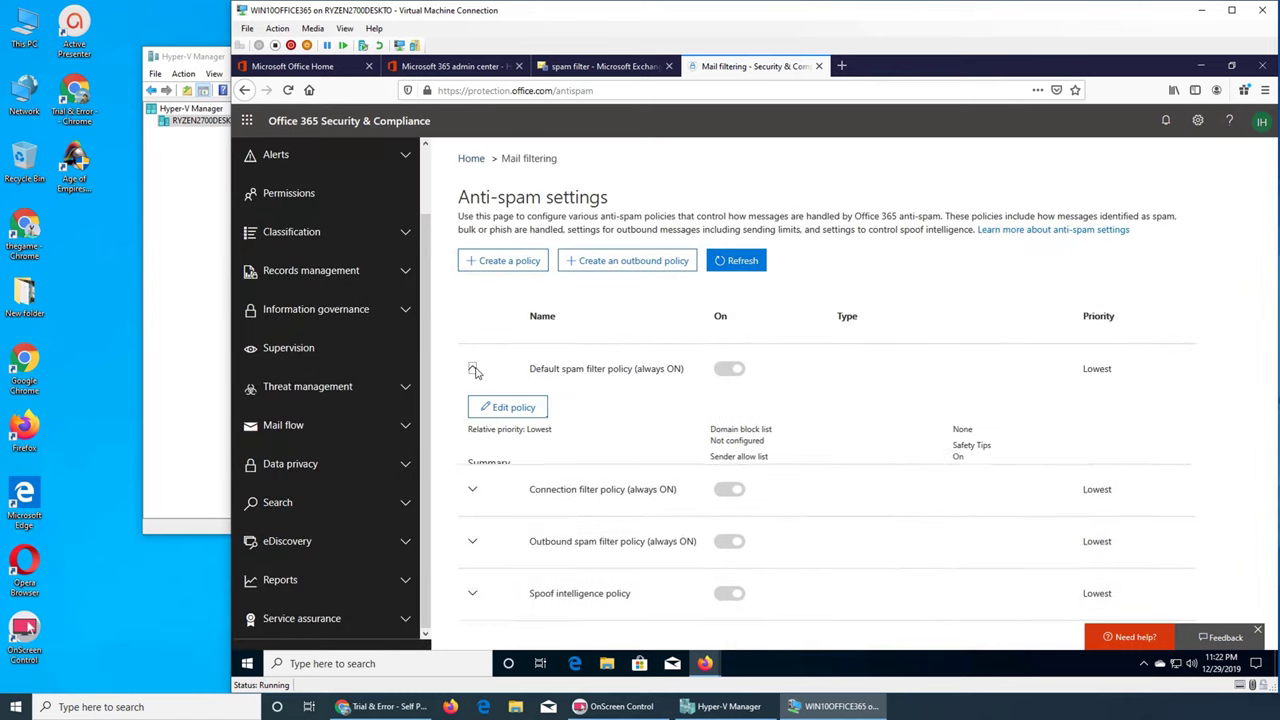
click(508, 407)
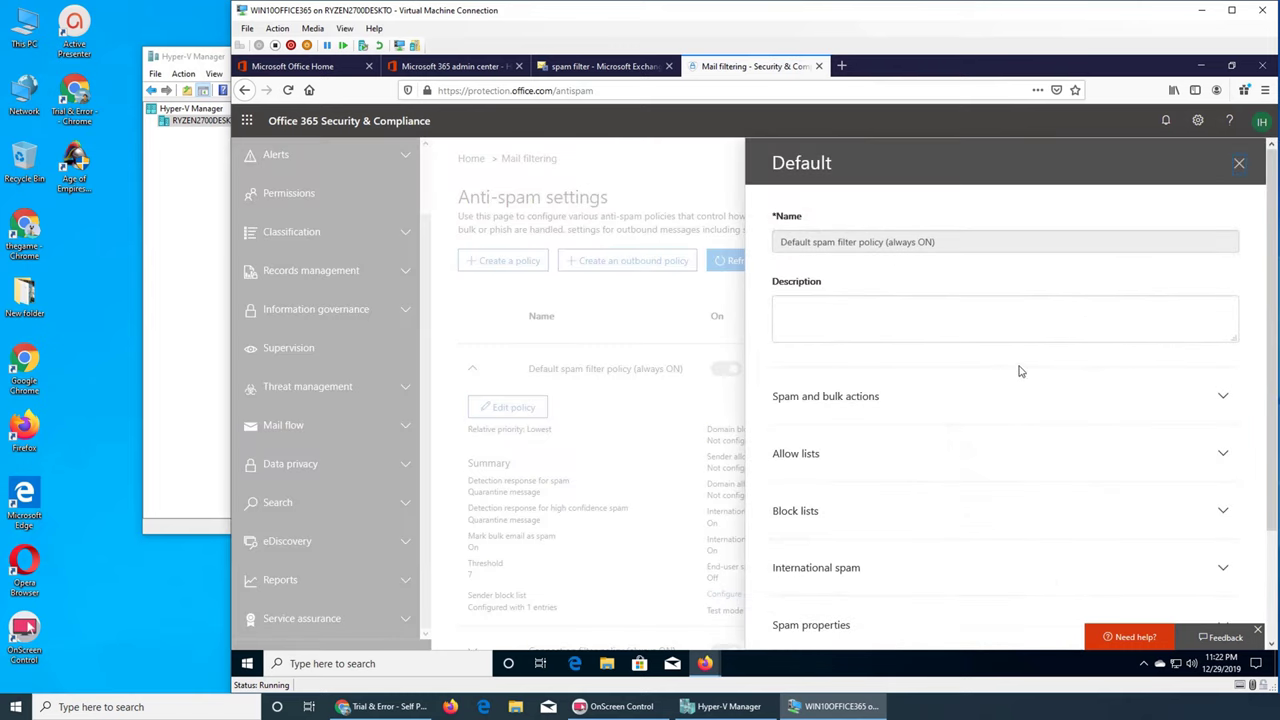
Review the Default policy's Spam and bulk actions settings, then close the policy without saving and collapse its details.
scroll(1020, 374, down, 3)
scroll(927, 324, up, 3)
click(858, 400)
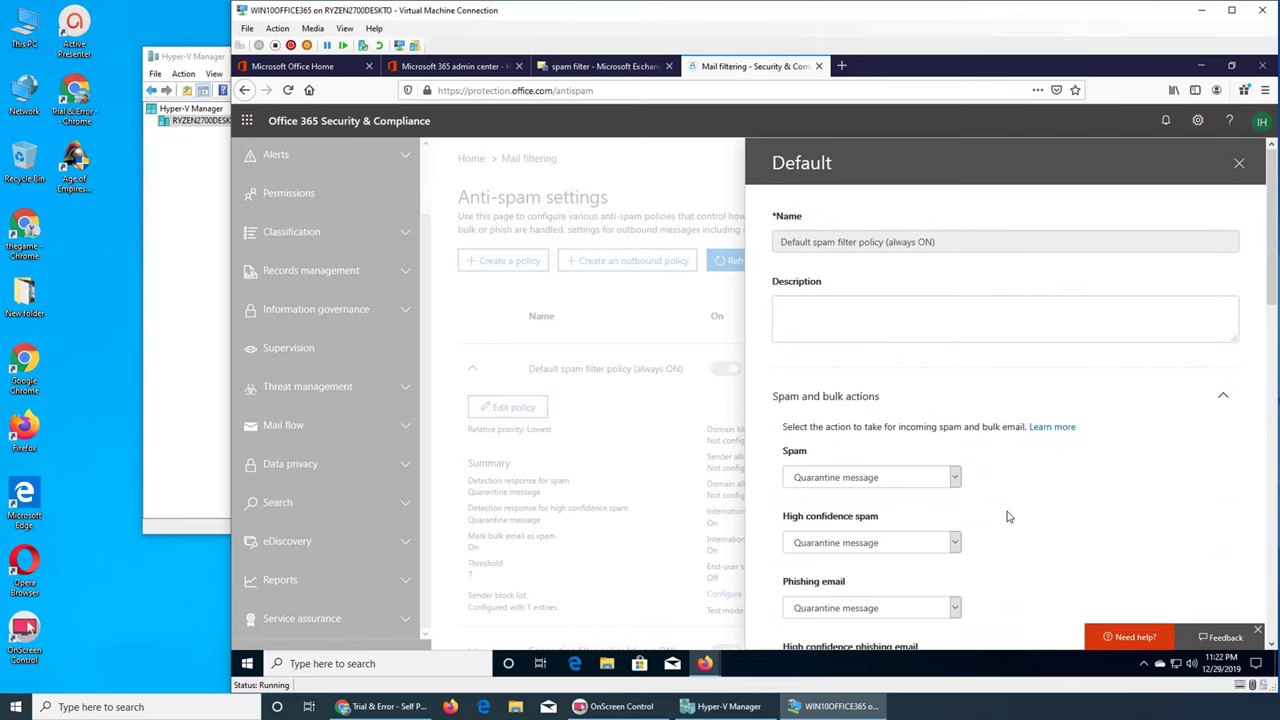
scroll(987, 440, down, 5)
scroll(986, 449, down, 5)
scroll(1166, 292, up, 3)
scroll(1165, 297, up, 8)
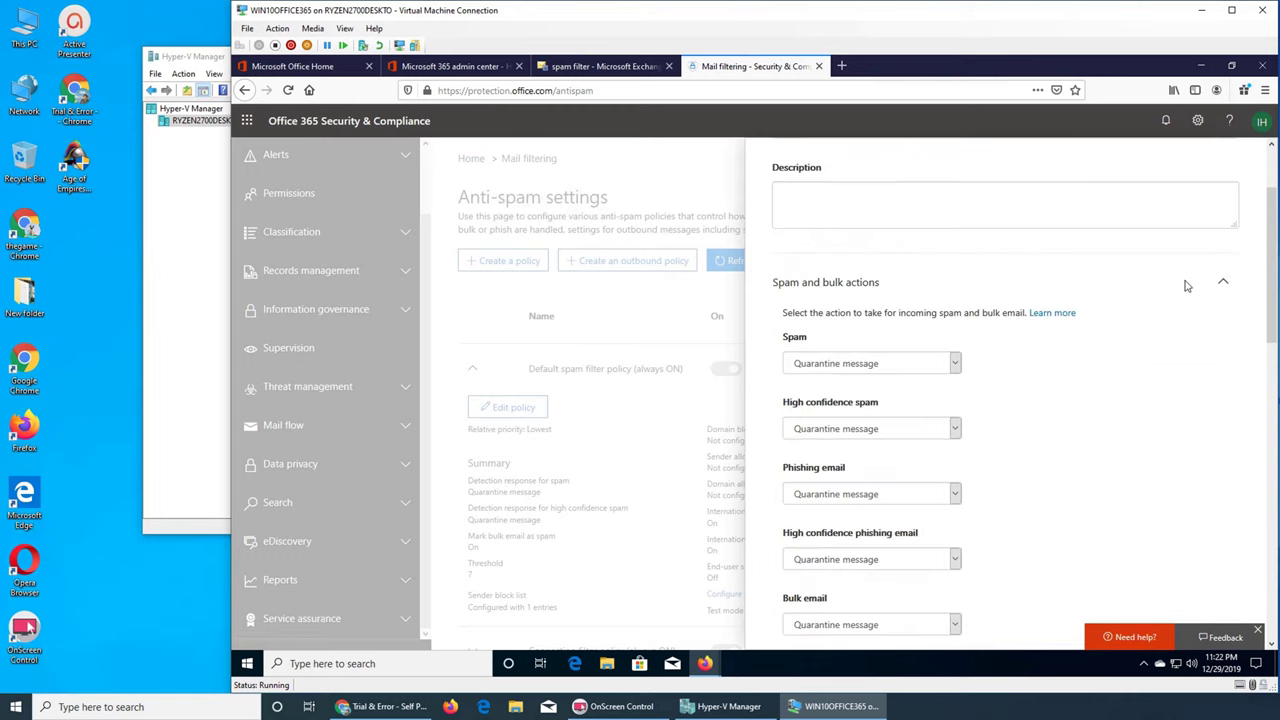
click(1245, 162)
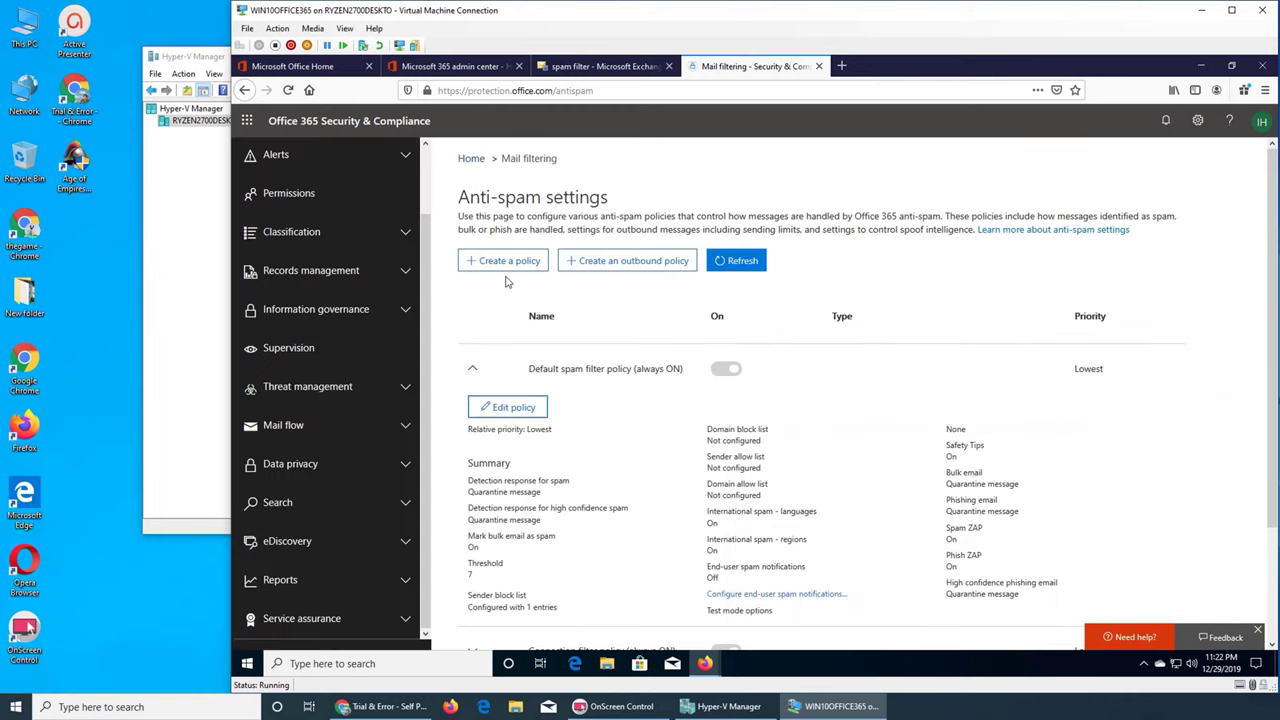
click(473, 369)
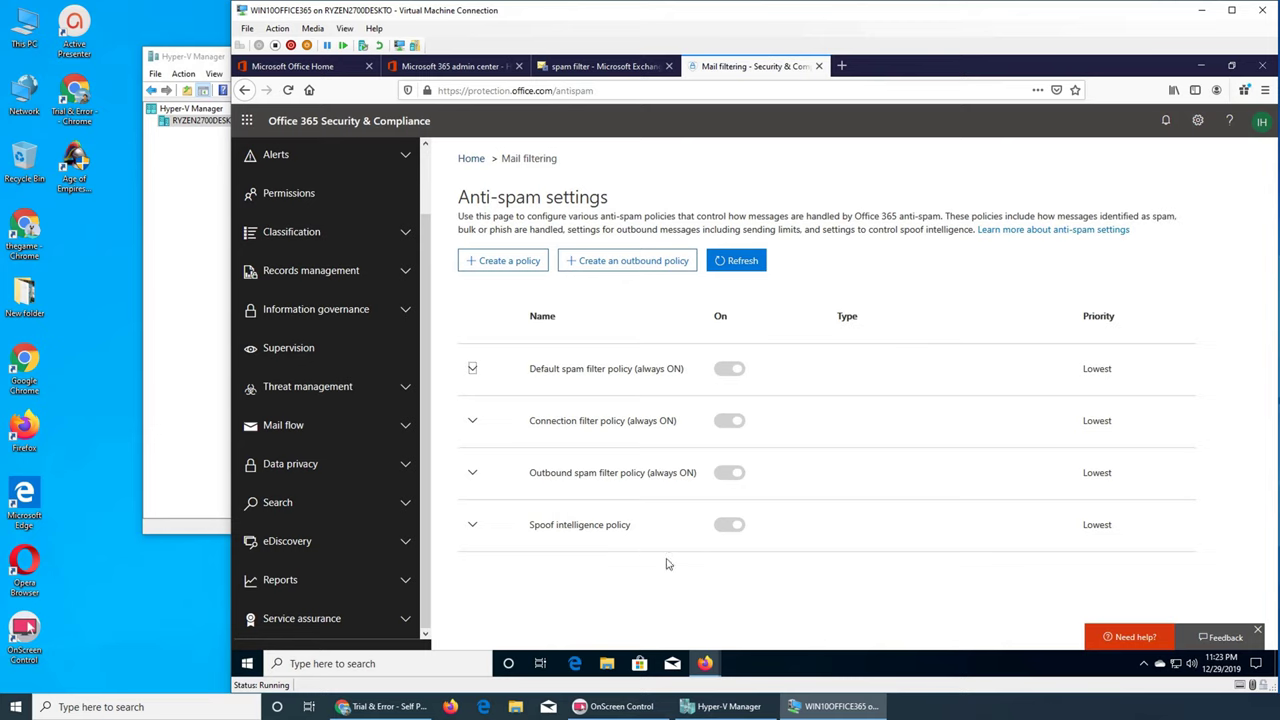
Switch to Chrome to show the Trial & Error YouTube channel's uploads, then return to the Anti-spam settings page.
click(388, 706)
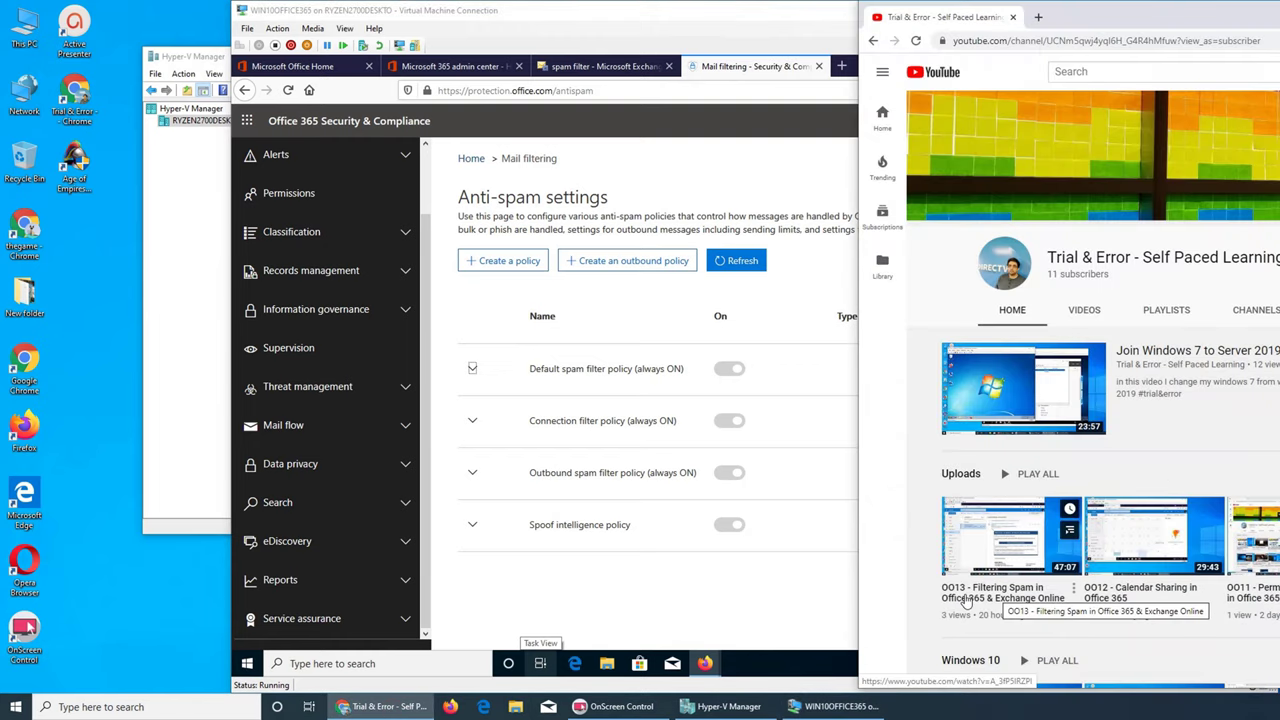
click(487, 586)
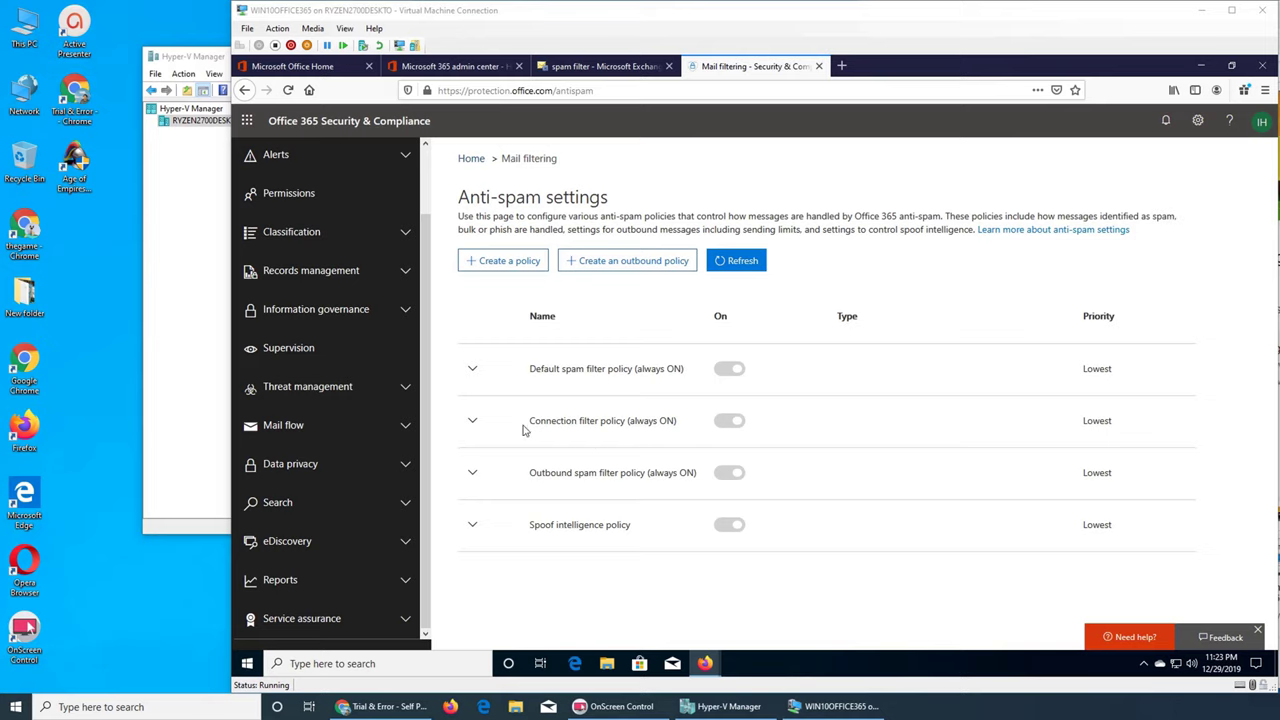
Review the Connection filter policy's settings and its IP Allow List, cancel both, and collapse the policy.
click(474, 424)
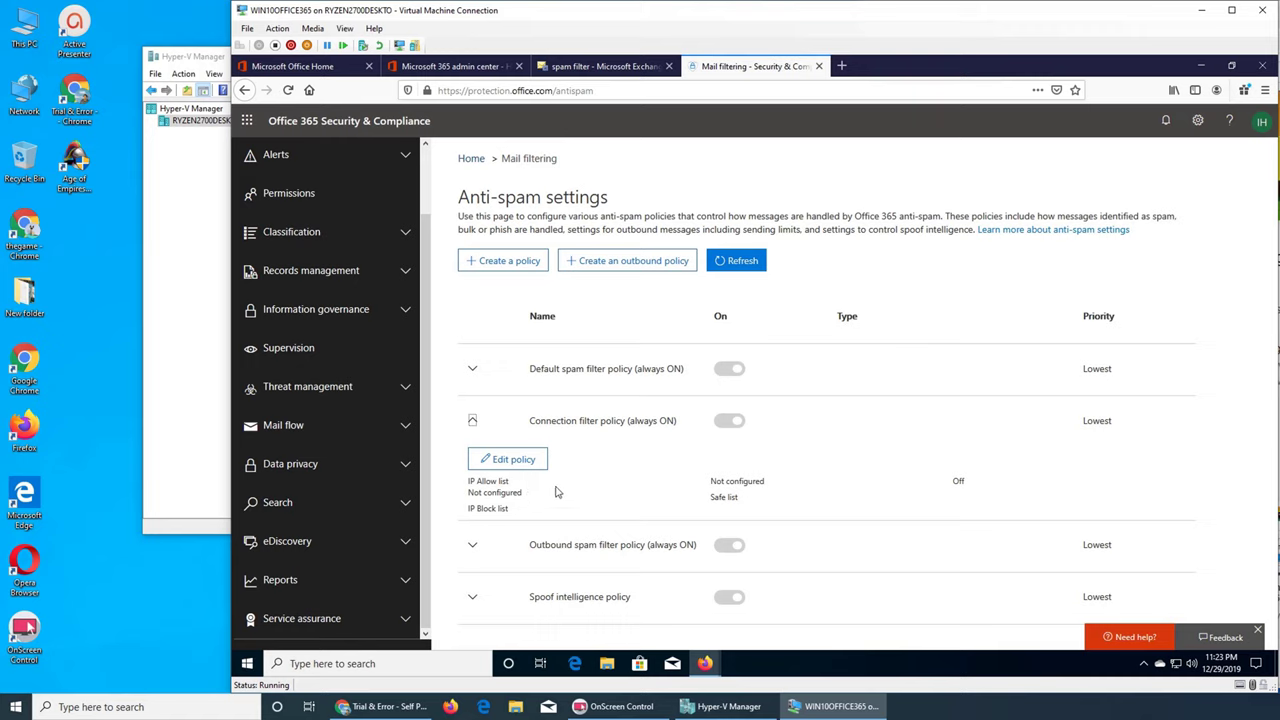
click(512, 462)
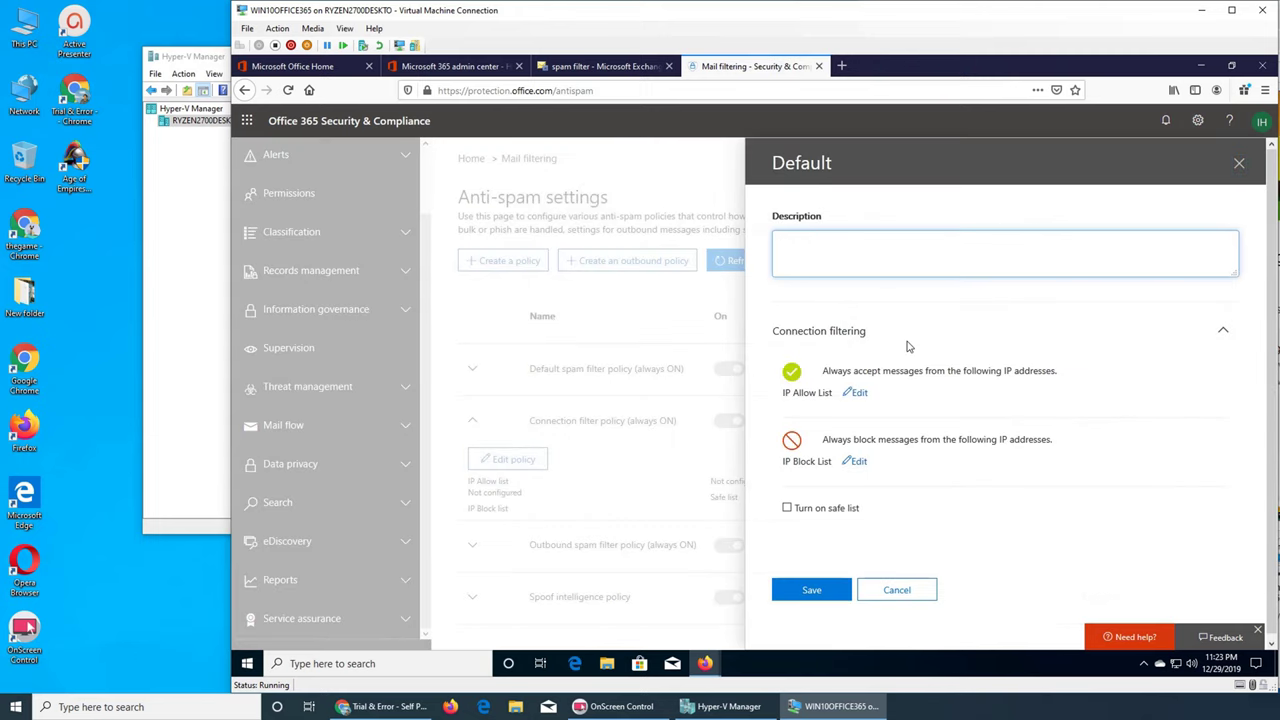
click(856, 388)
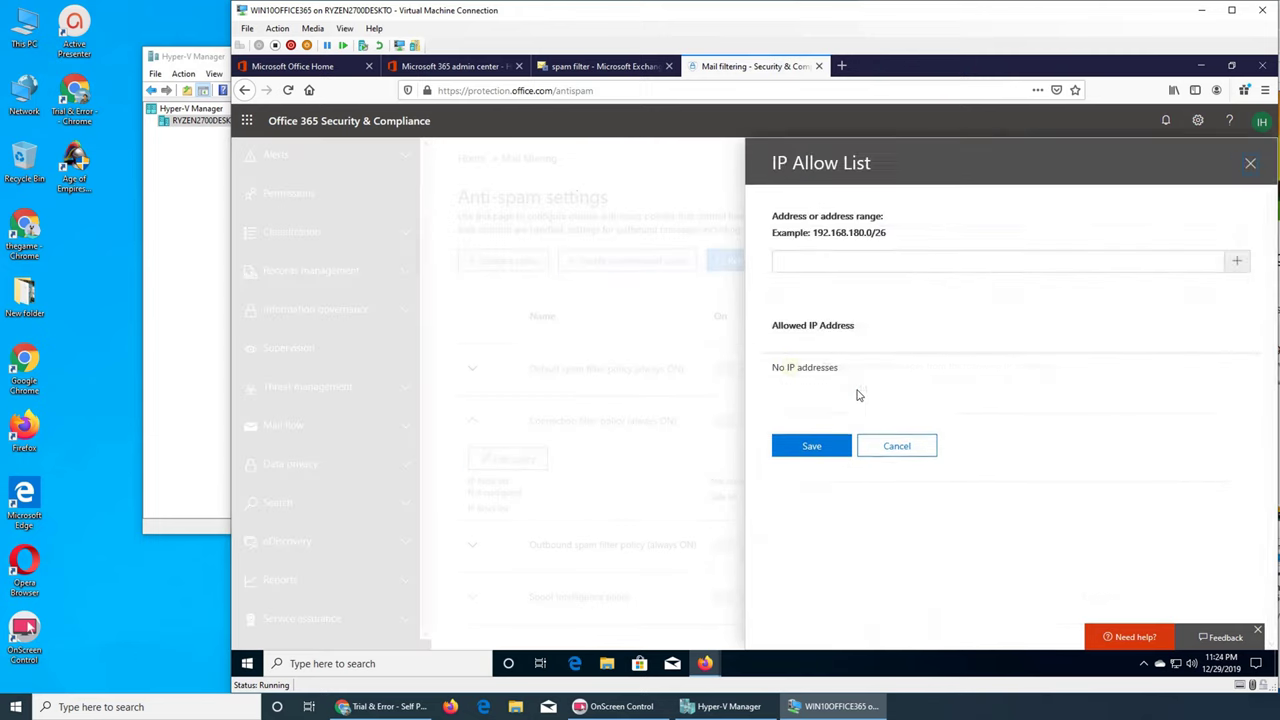
click(903, 449)
click(885, 586)
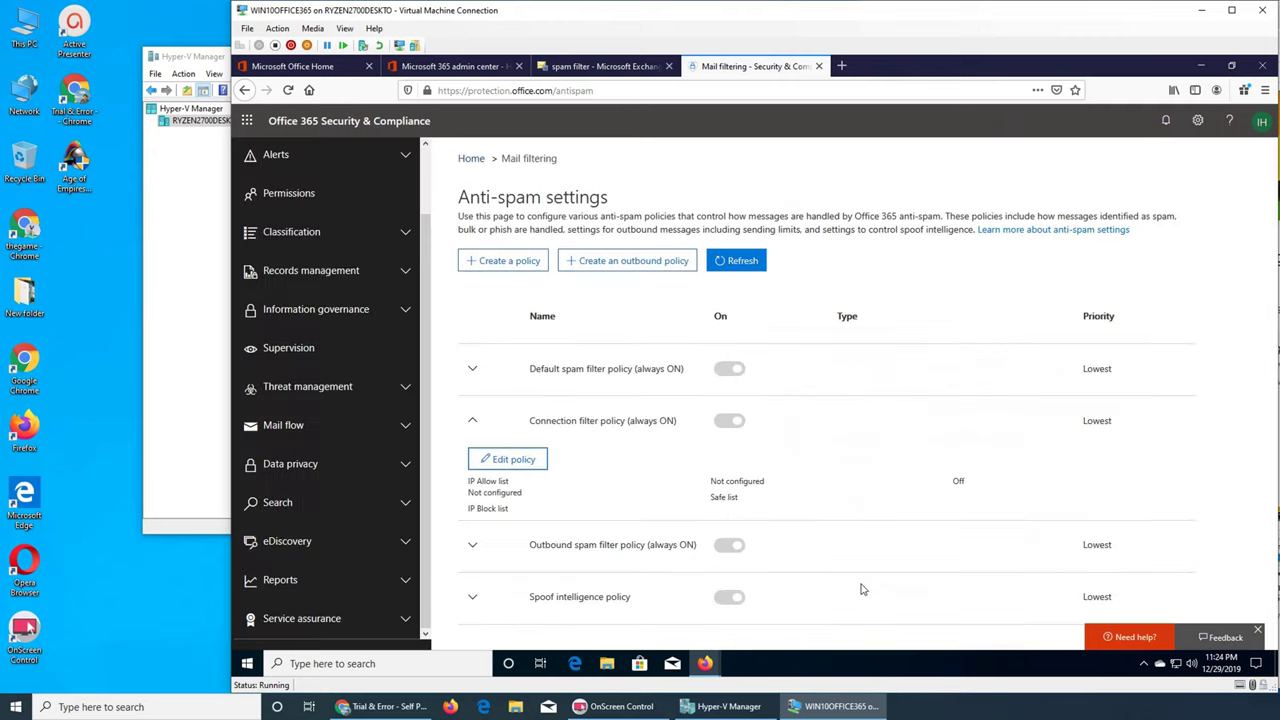
click(473, 421)
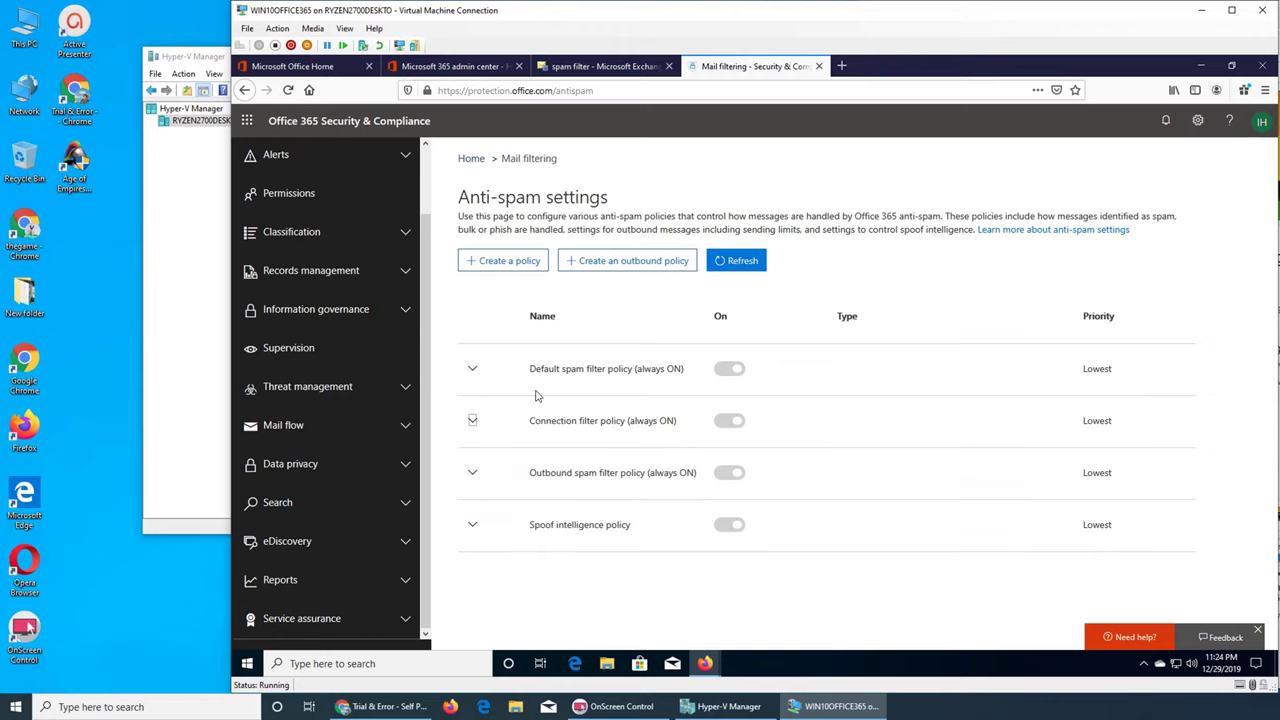
Open the Default spam filter policy for editing again and expand Spam and bulk actions.
click(473, 369)
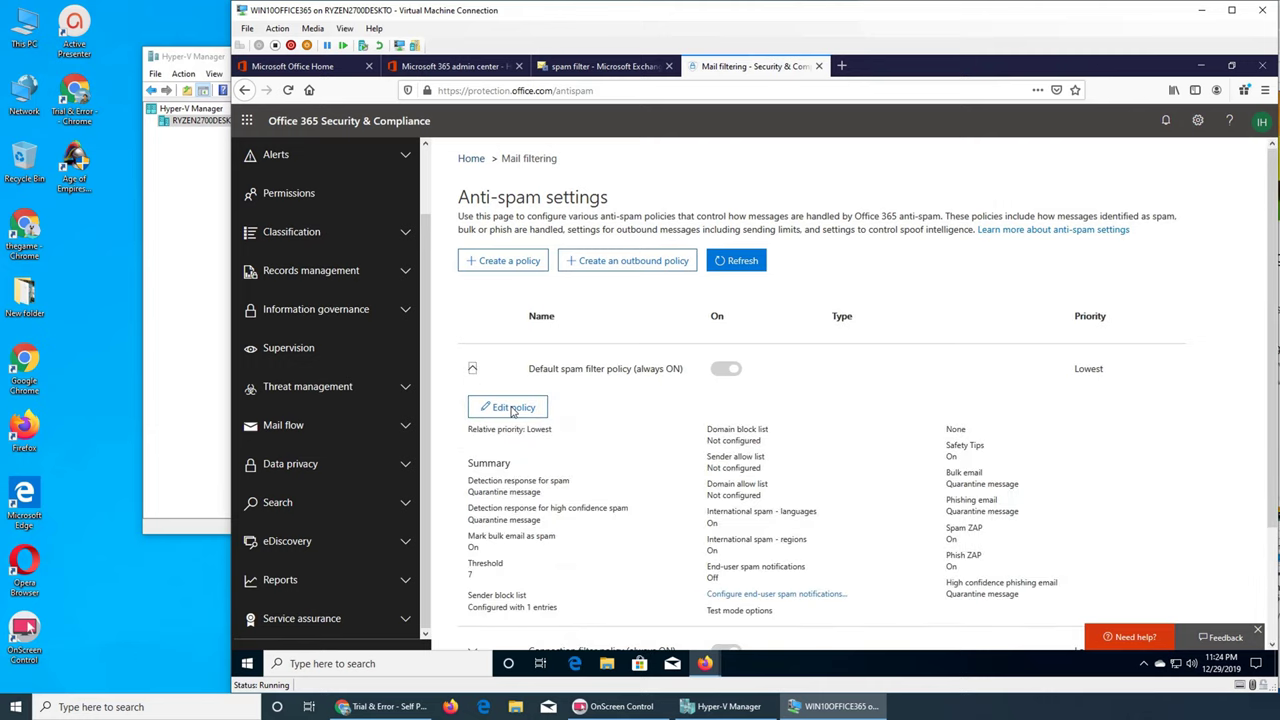
click(511, 409)
scroll(880, 376, down, 3)
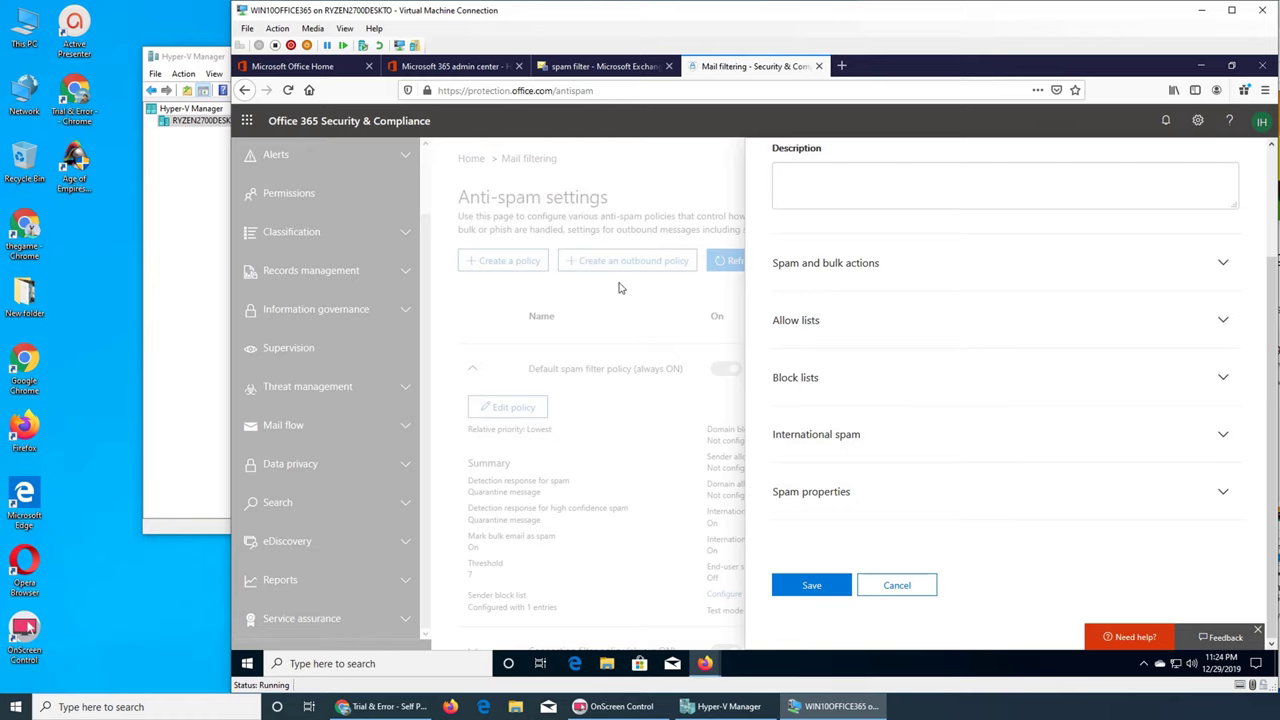
click(819, 265)
Show the actions available for Spam and keep Quarantine message selected.
scroll(1028, 333, down, 3)
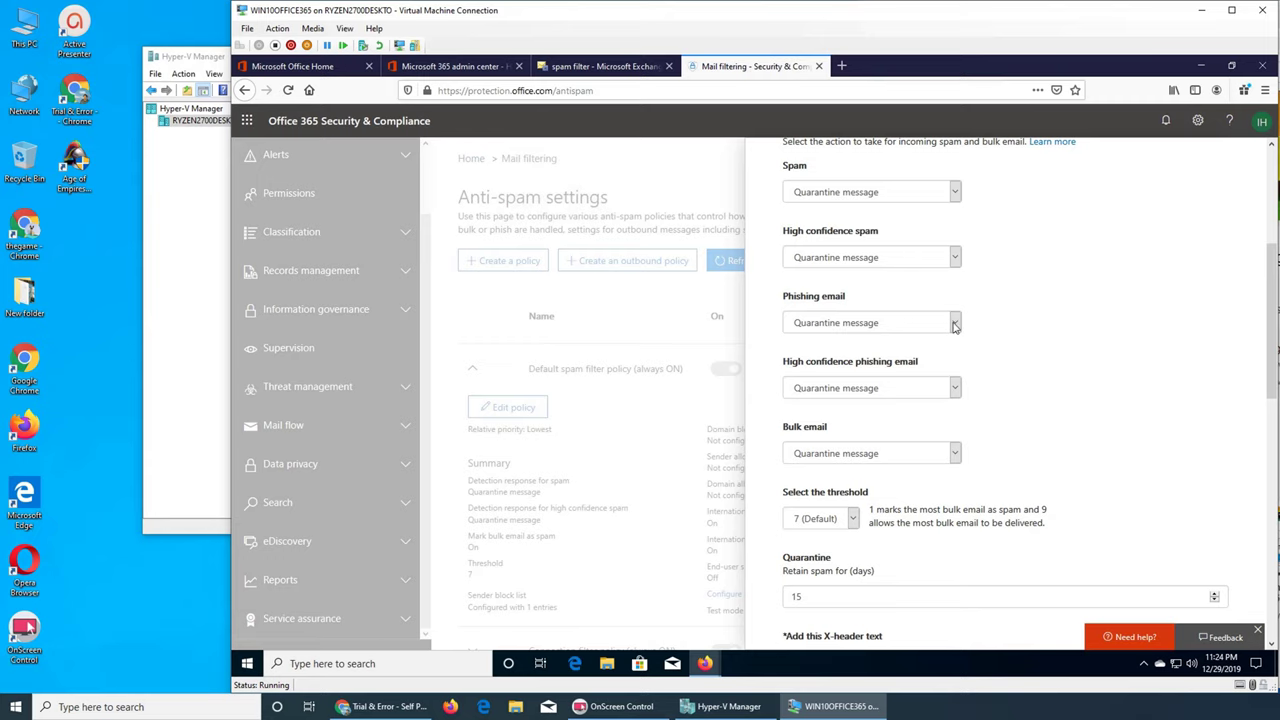
click(951, 195)
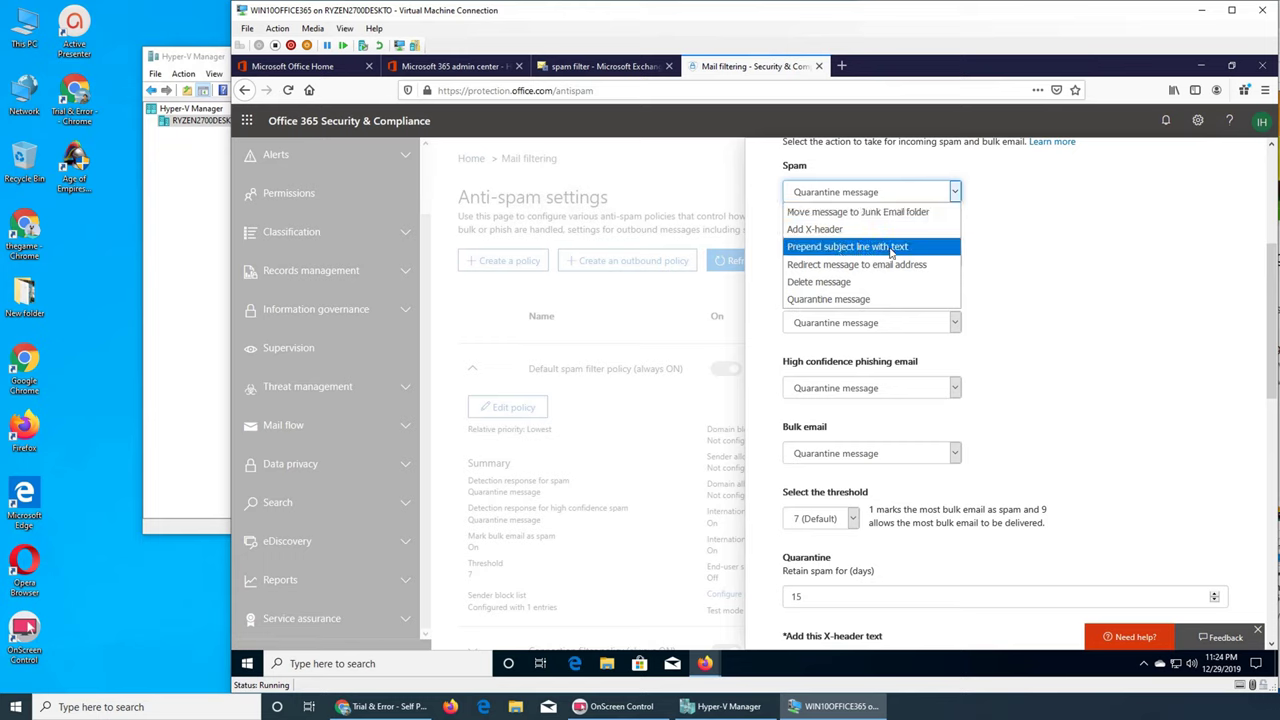
click(931, 299)
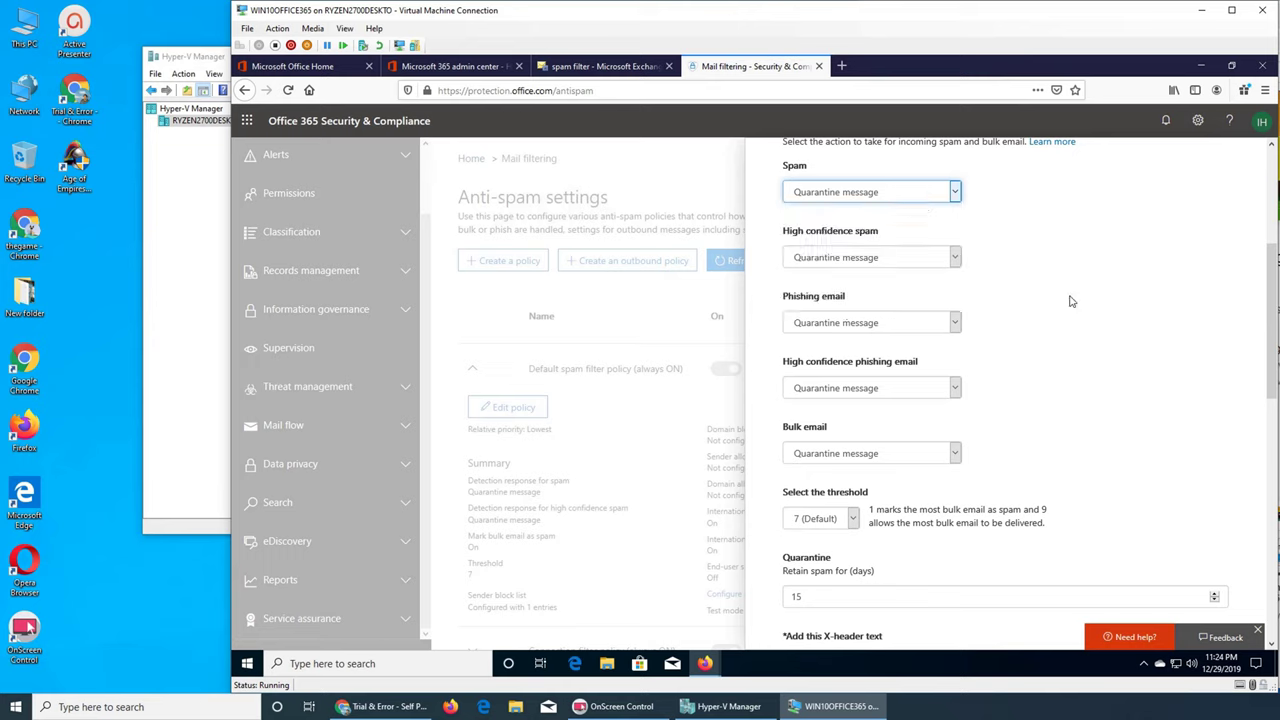
Examine the bulk threshold, quarantine retention, X-header, subject prefix, redirect, Safety Tips and Zero-hour auto purge settings.
scroll(1100, 400, down, 5)
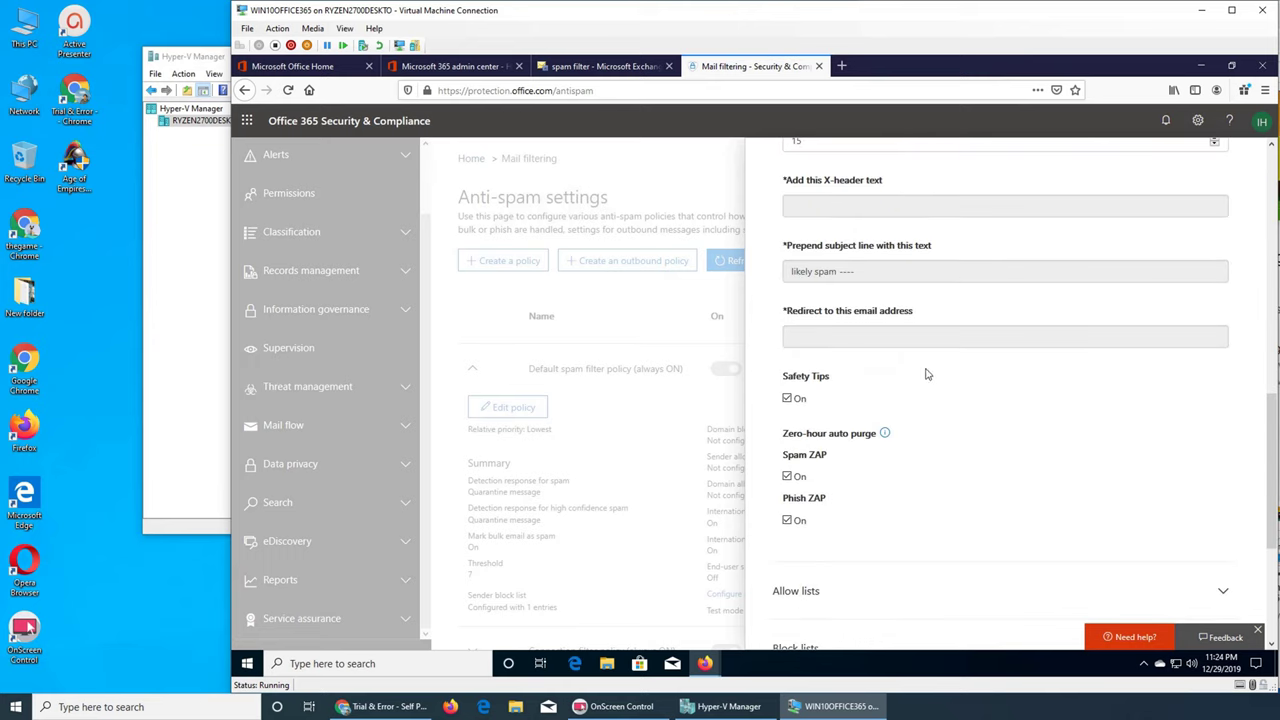
scroll(923, 374, up, 3)
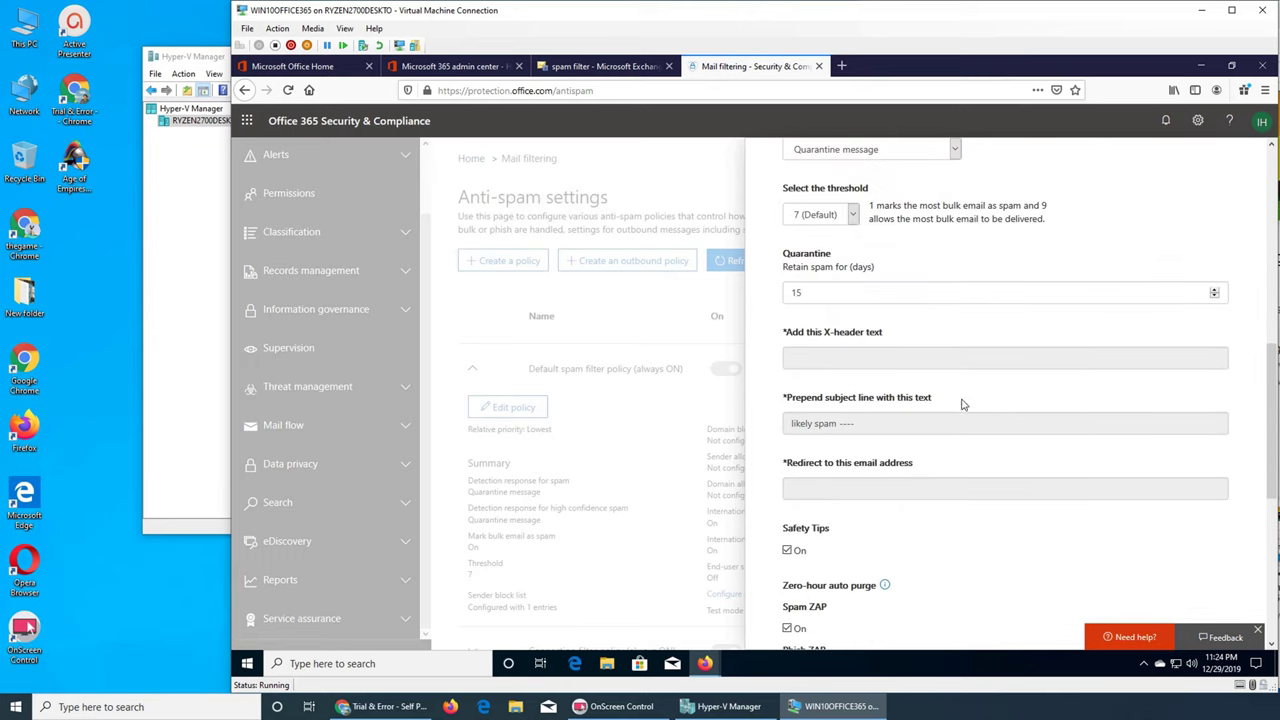
scroll(963, 400, down, 5)
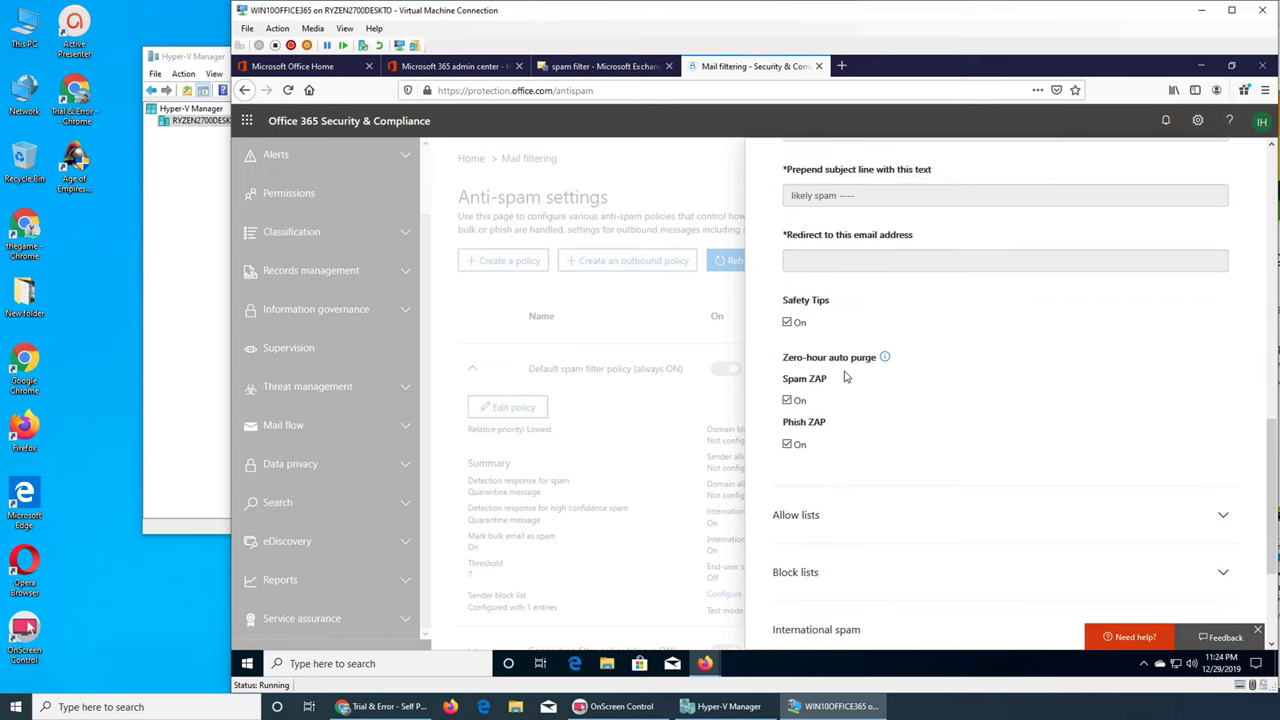
mouse_move(886, 359)
scroll(868, 466, up, 5)
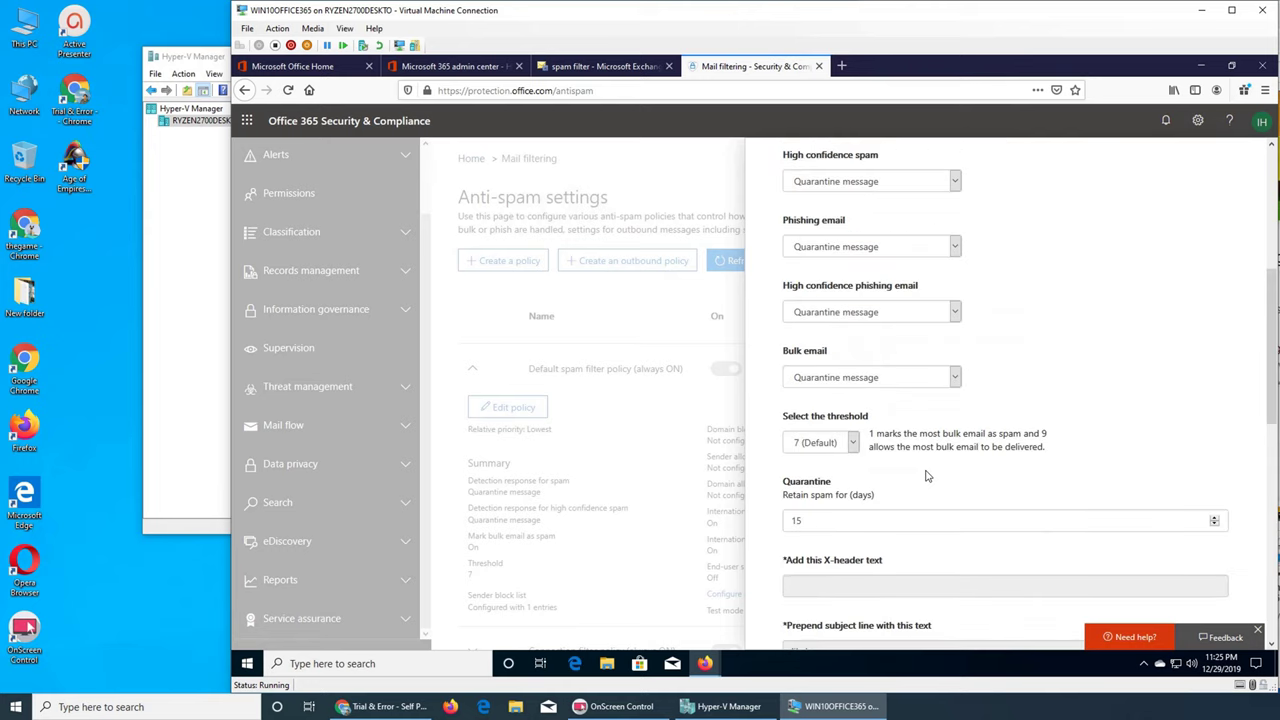
scroll(928, 477, down, 3)
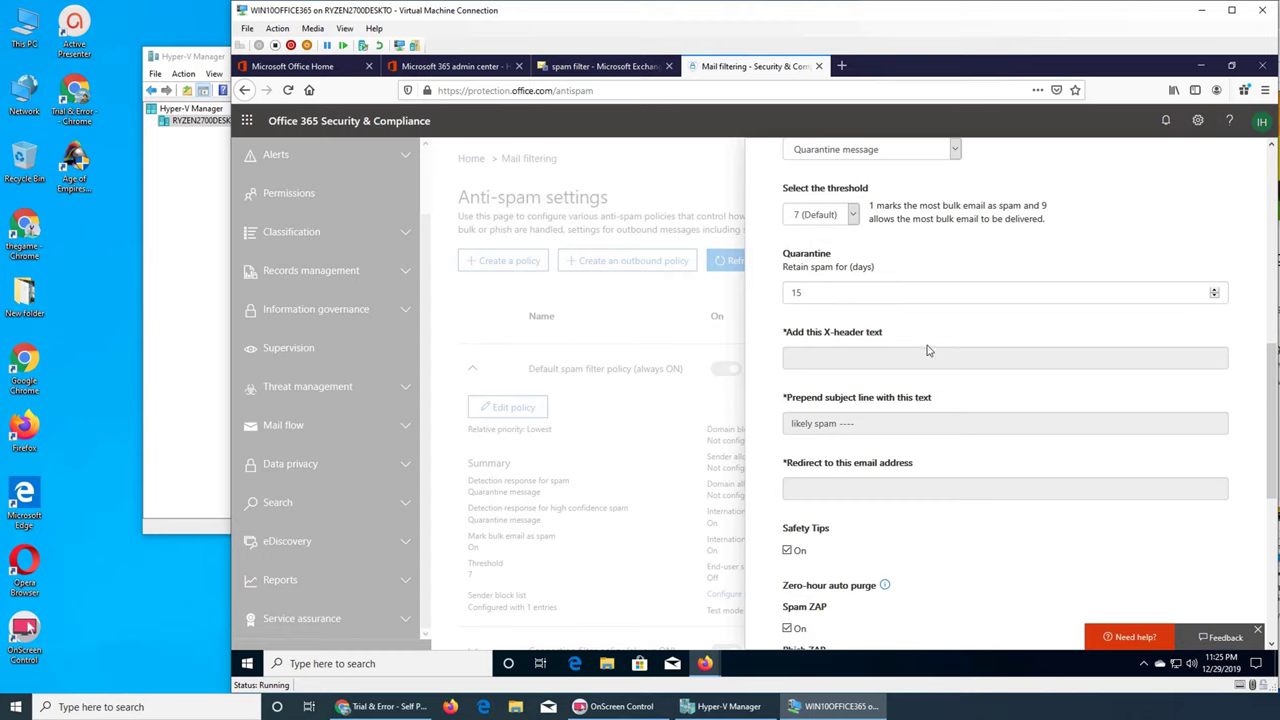
scroll(927, 350, up, 3)
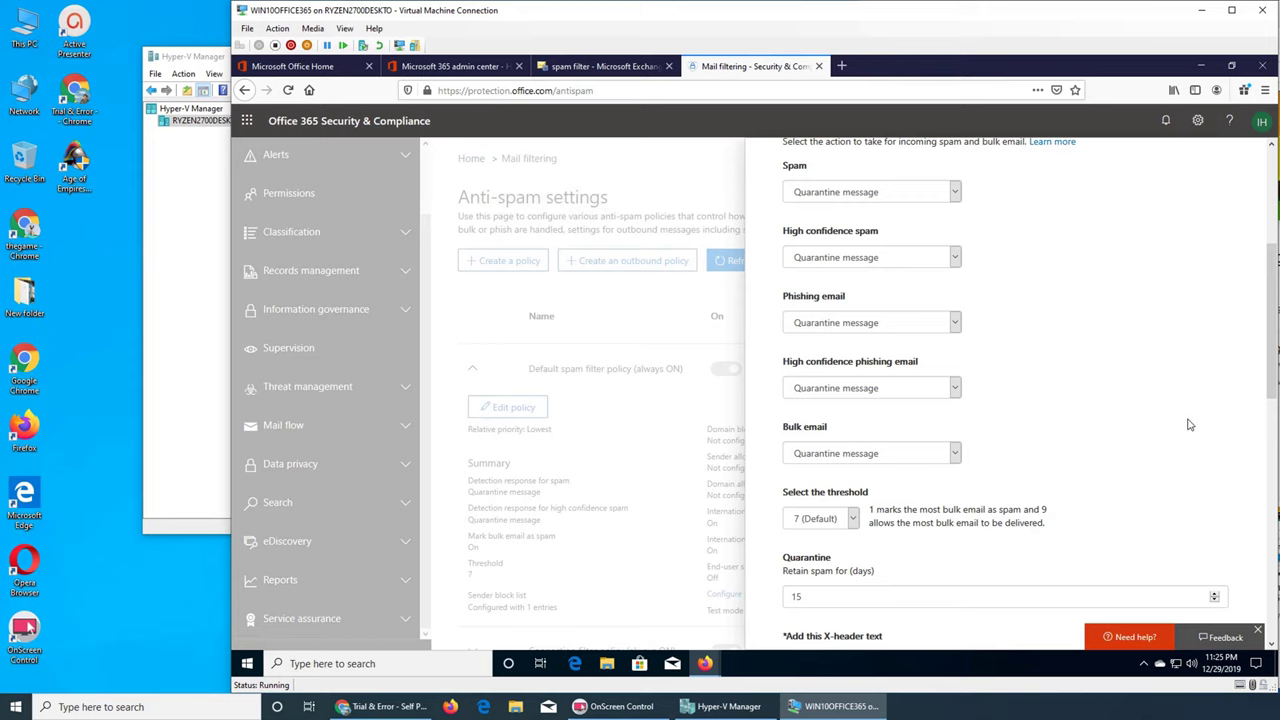
Show the actions available for Bulk email and close the list without changing the selection.
click(888, 698)
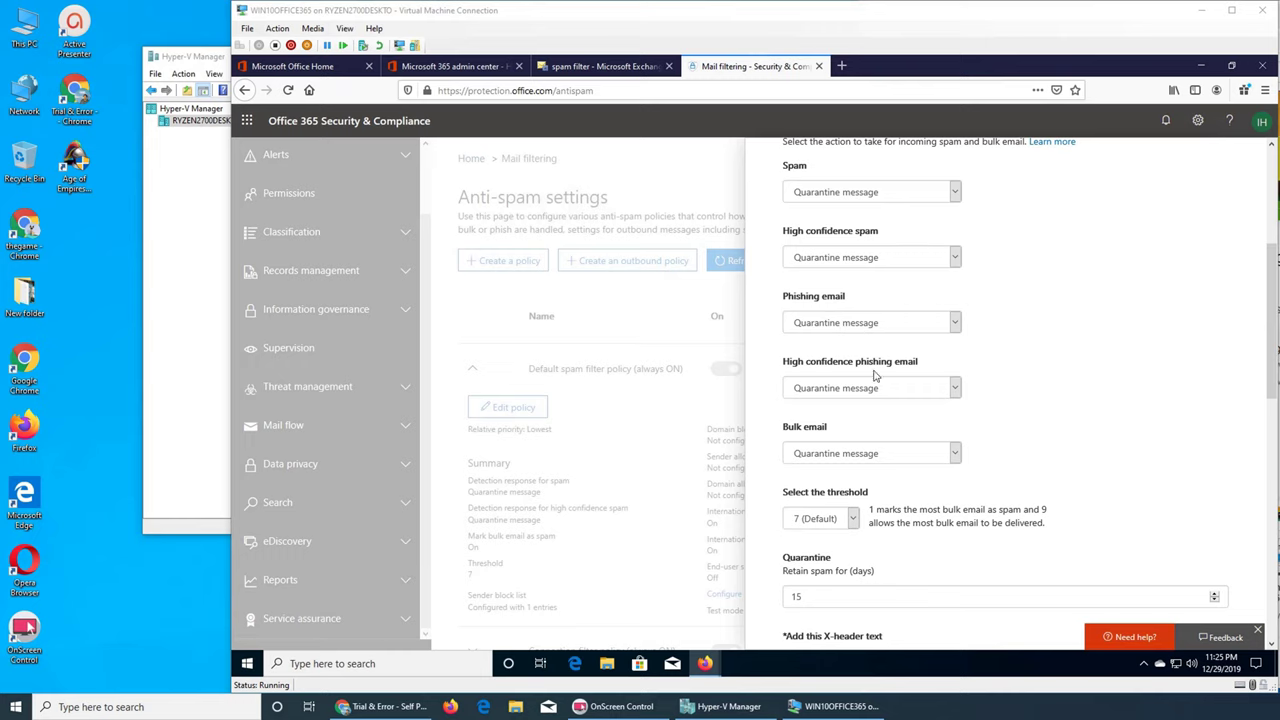
click(951, 458)
click(951, 458)
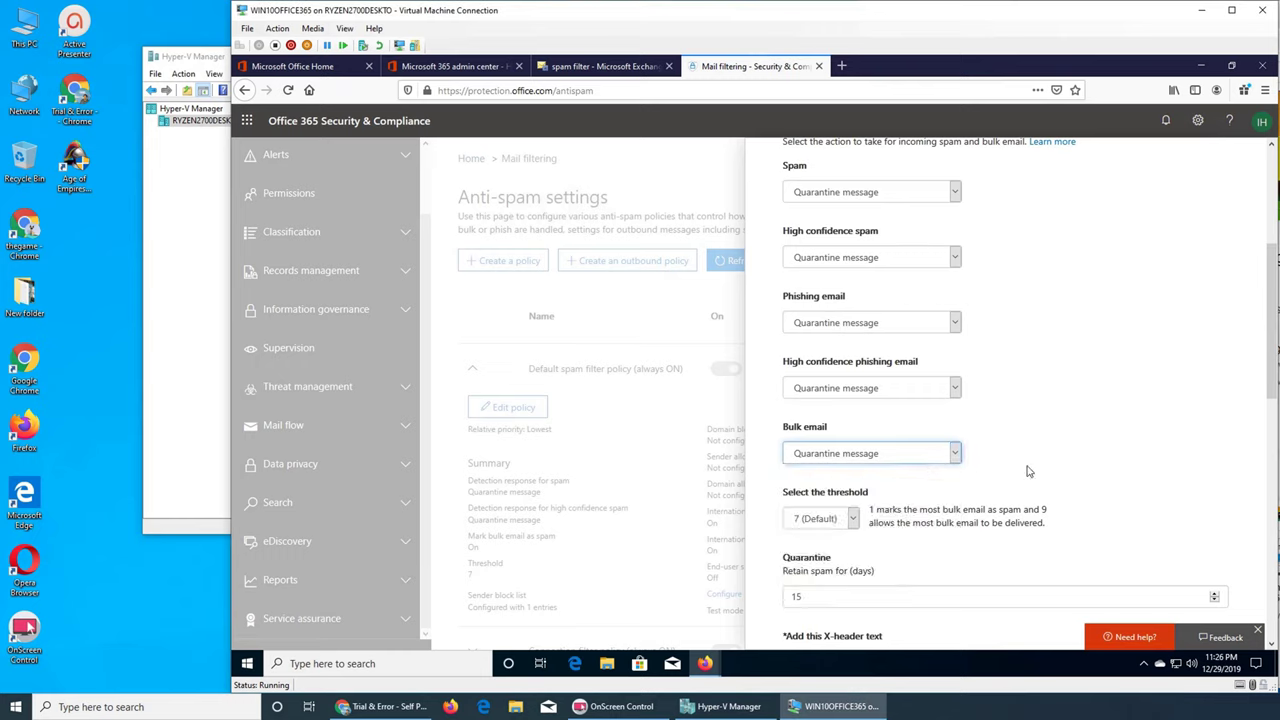
click(1028, 471)
Open the Microsoft Docs article on Zero-hour auto purge, read its overview and How ZAP works, and close it.
scroll(1075, 471, down, 10)
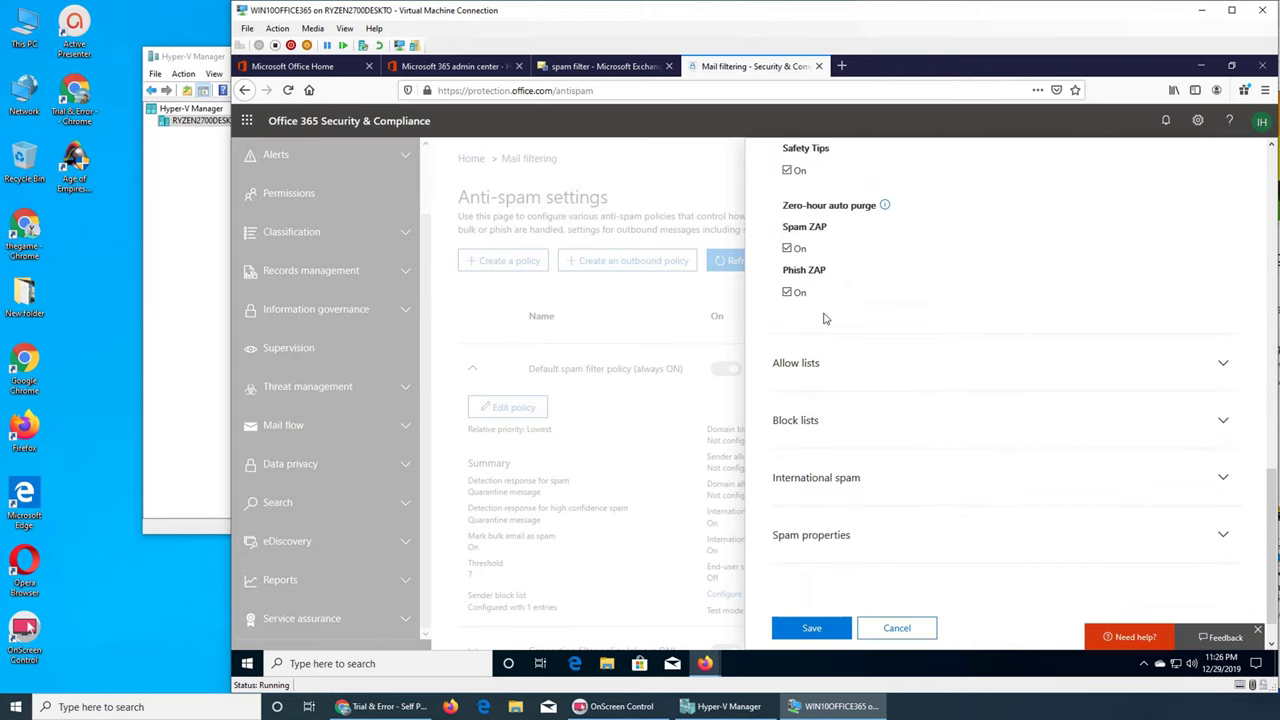
mouse_move(886, 212)
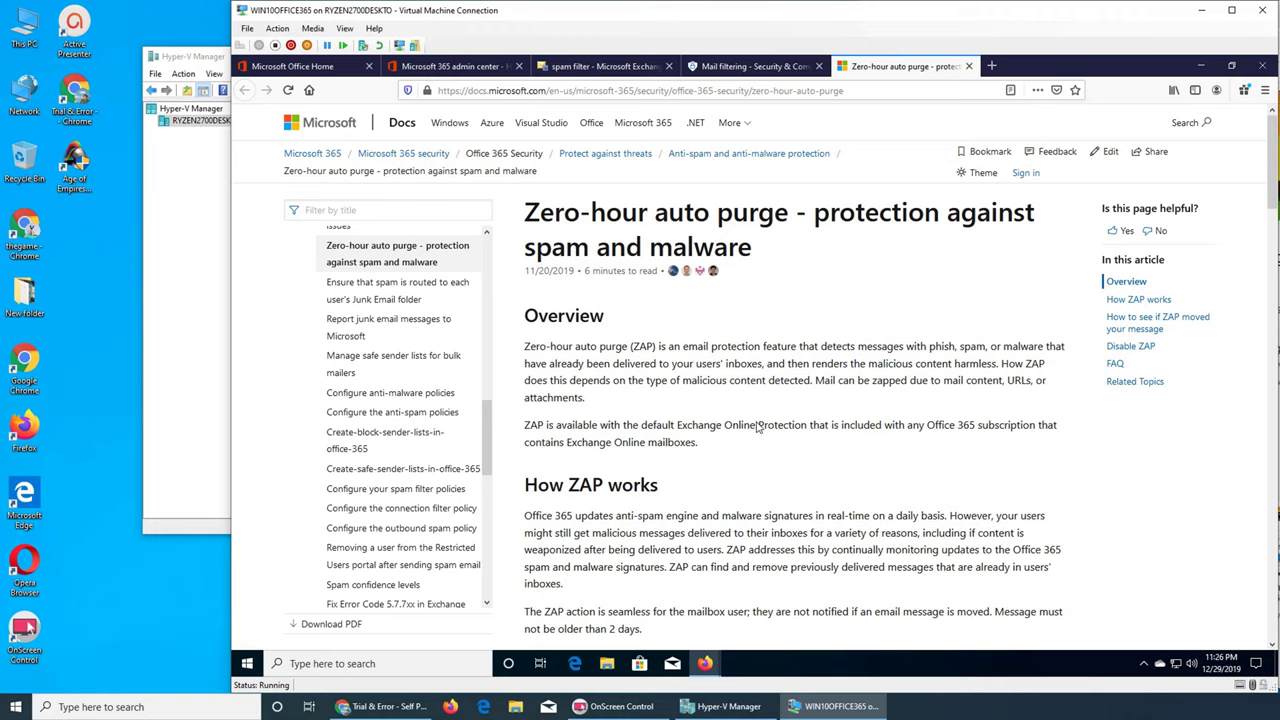
scroll(757, 427, down, 4)
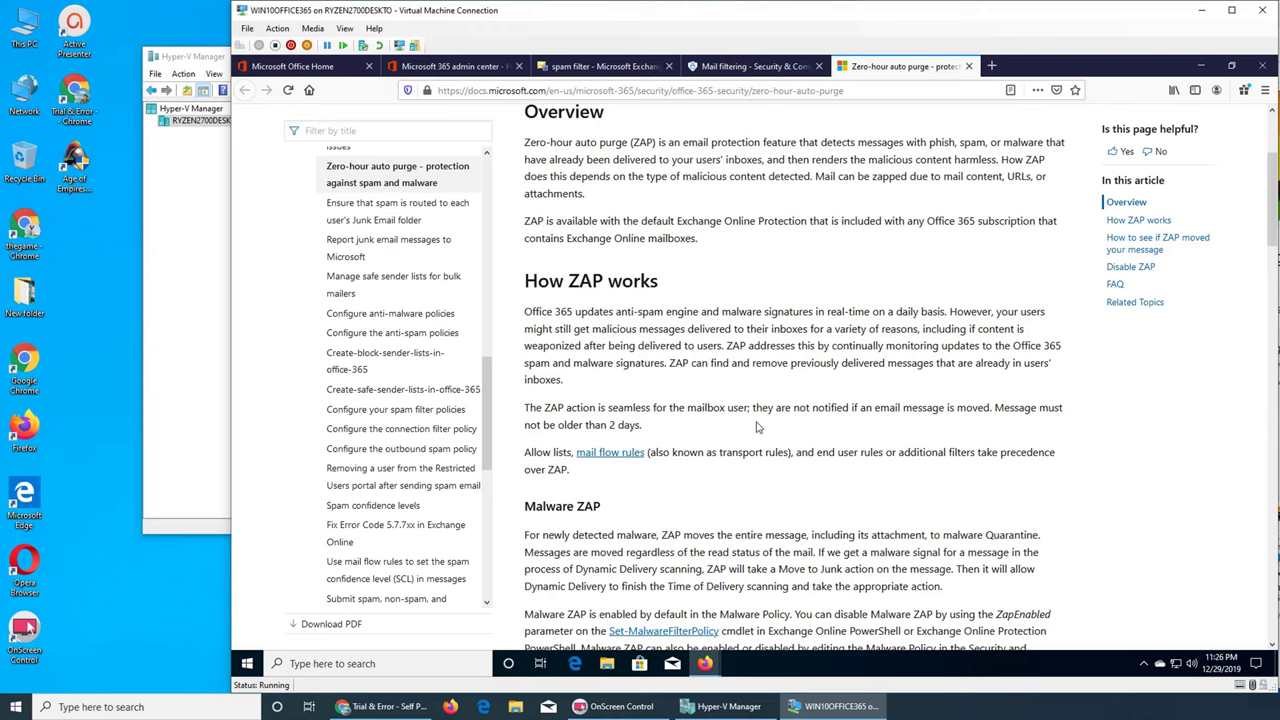
click(968, 66)
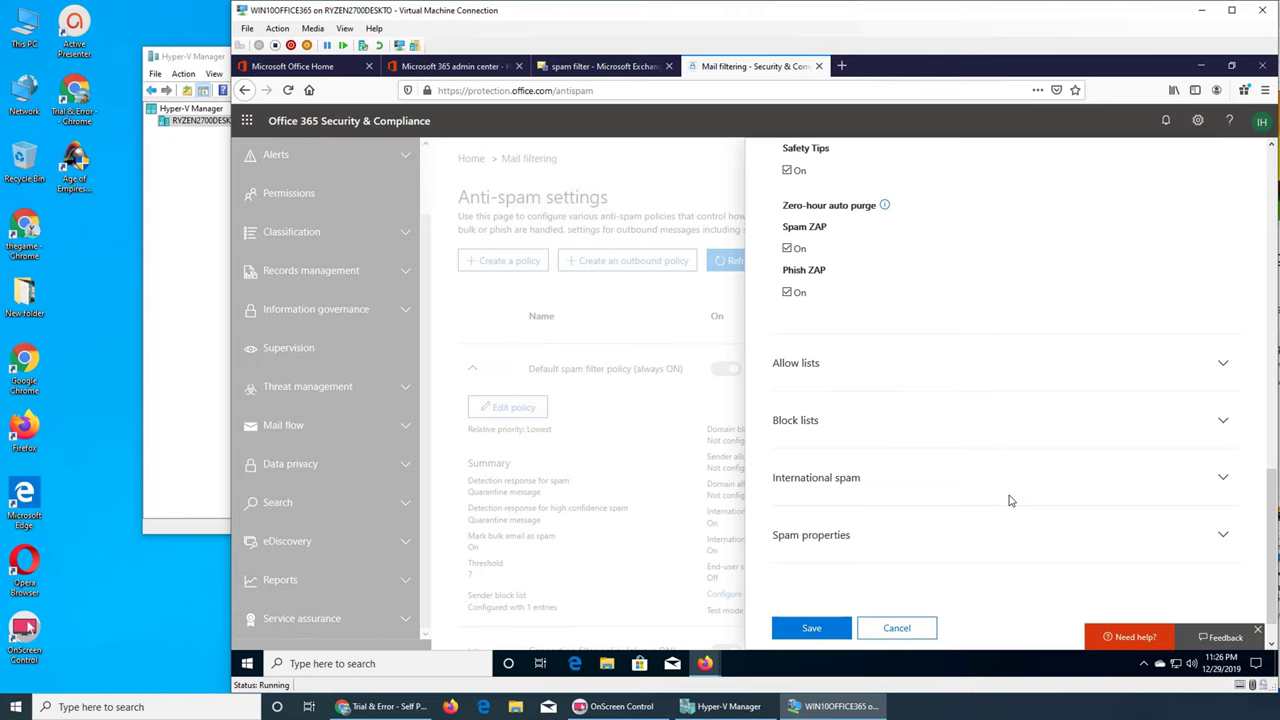
Revisit the bulk email threshold and quarantine retention settings in the Default spam filter policy.
scroll(1017, 294, up, 3)
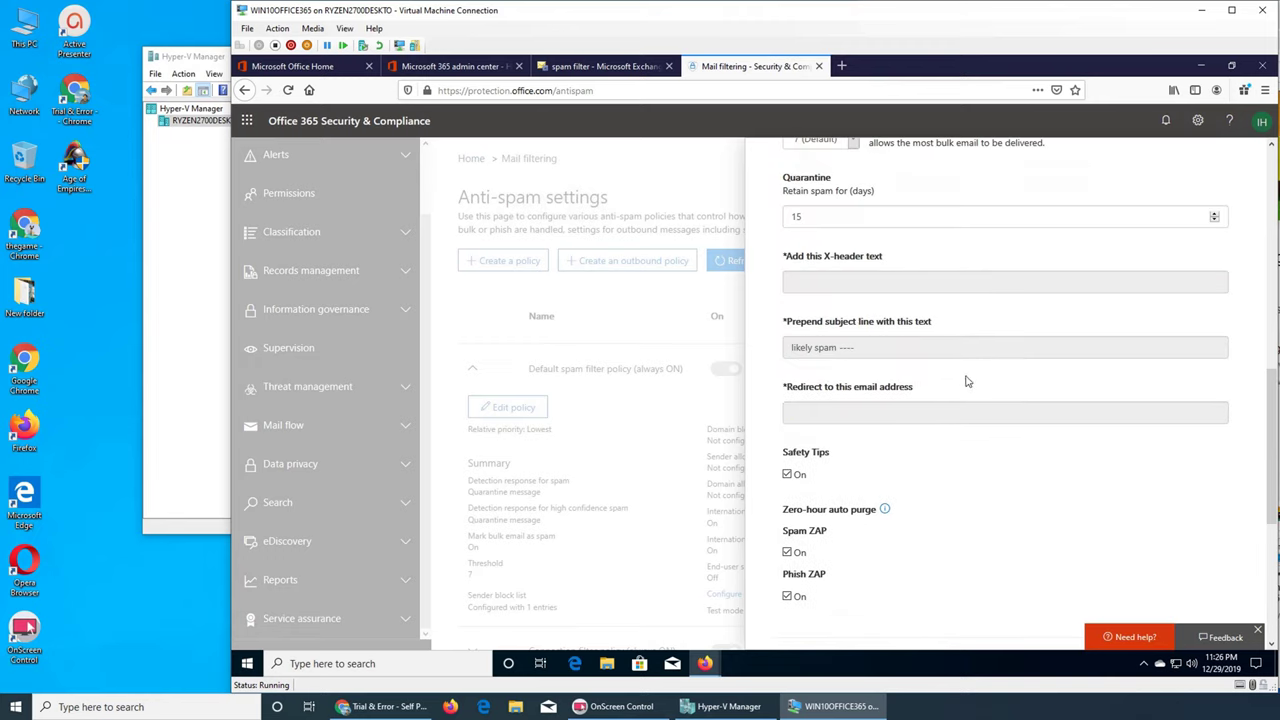
scroll(967, 385, up, 3)
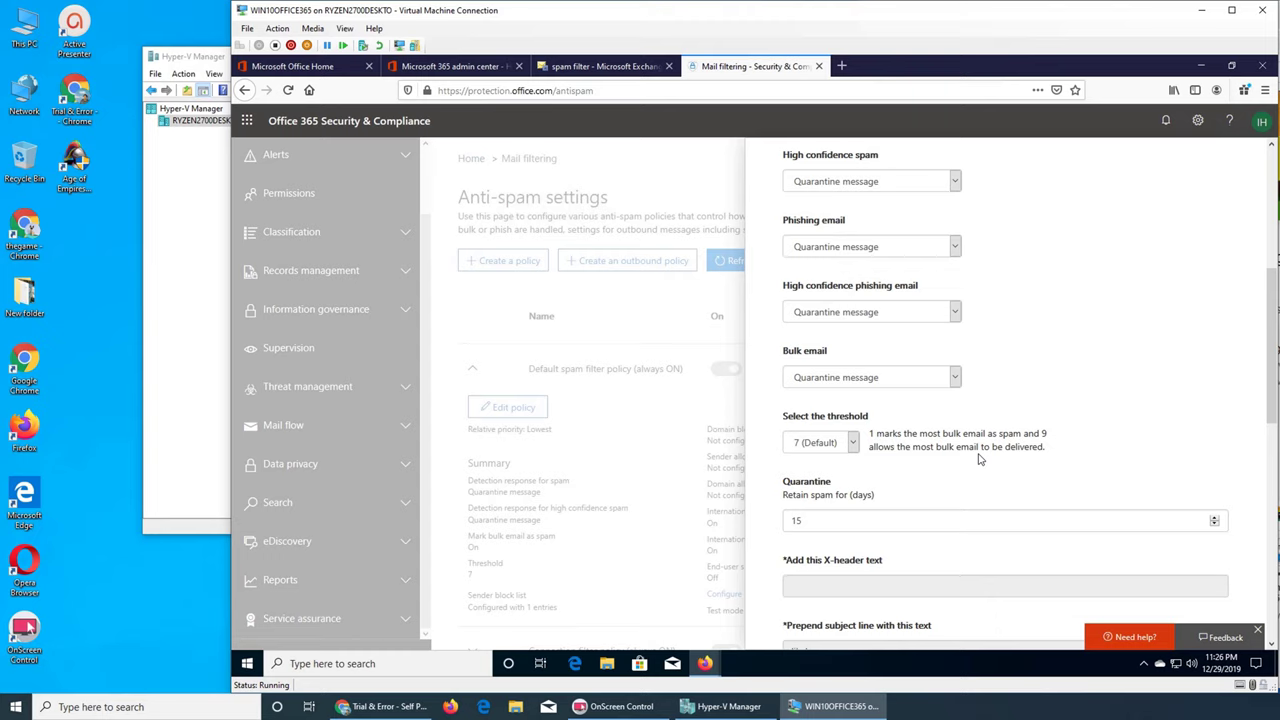
scroll(1050, 344, down, 2)
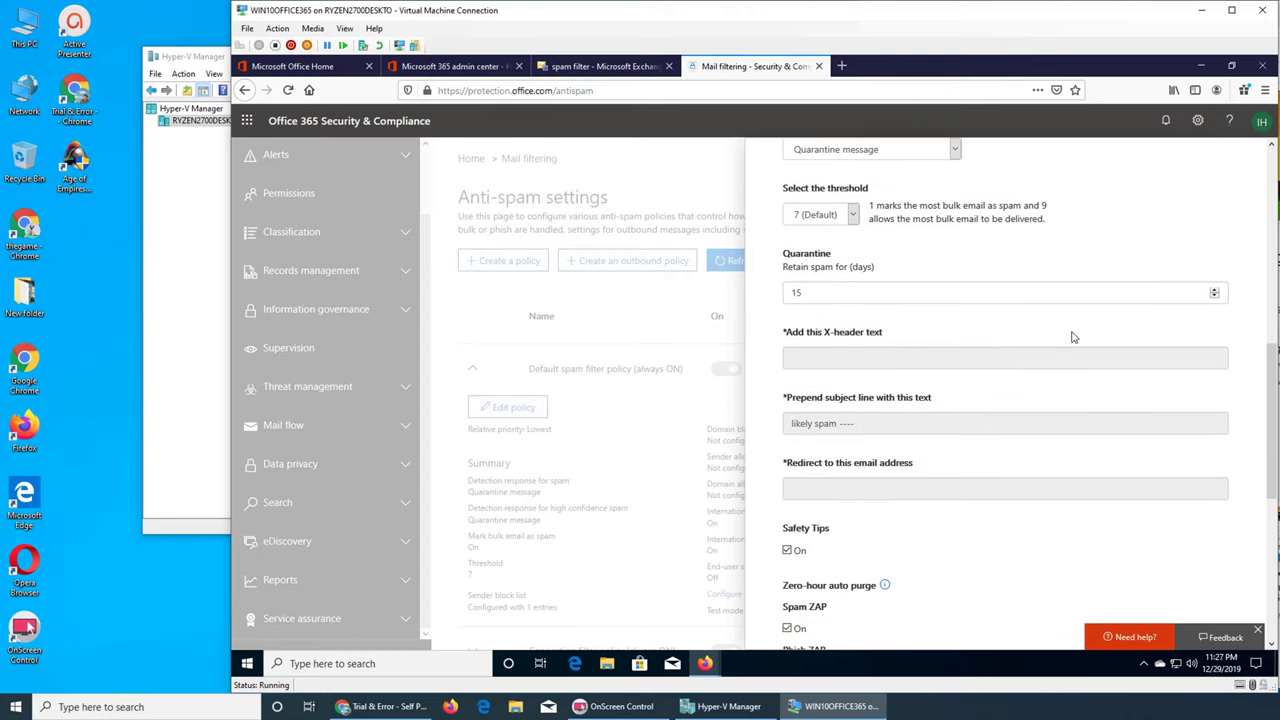
Expand the Allow lists and Block lists sections of the Default spam filter policy to view their sender and domain options.
scroll(1072, 337, down, 4)
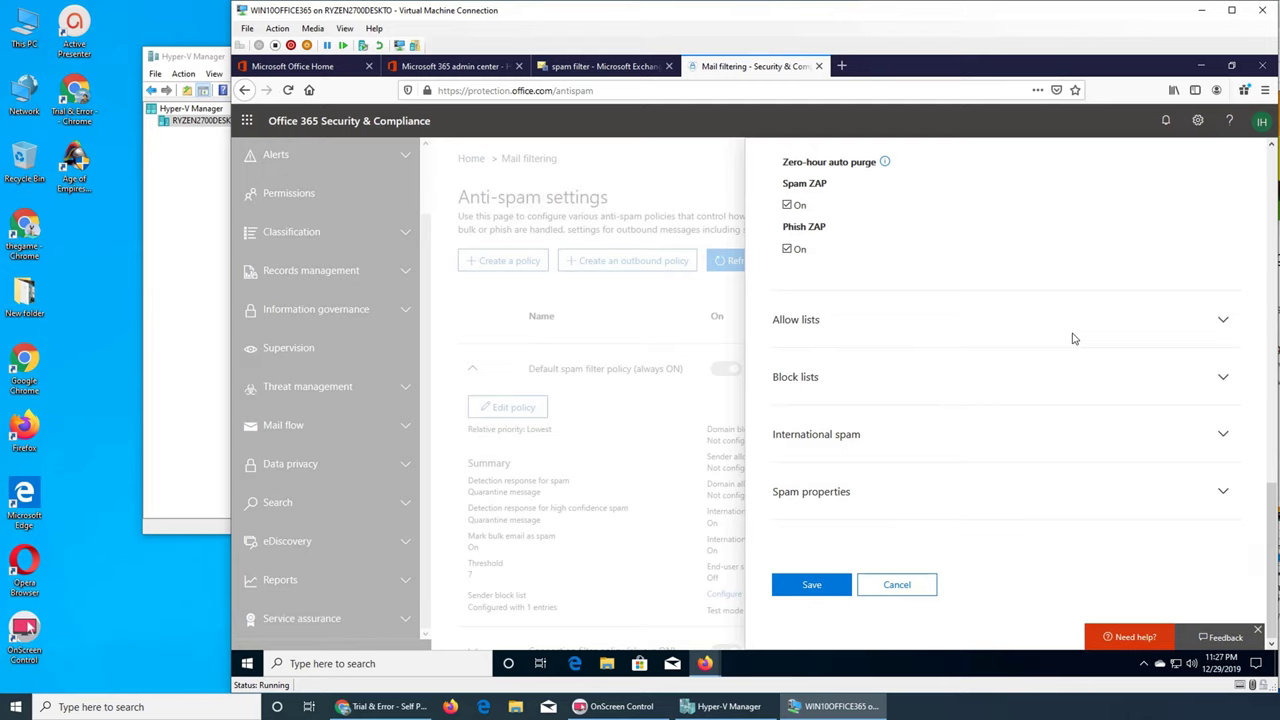
click(820, 323)
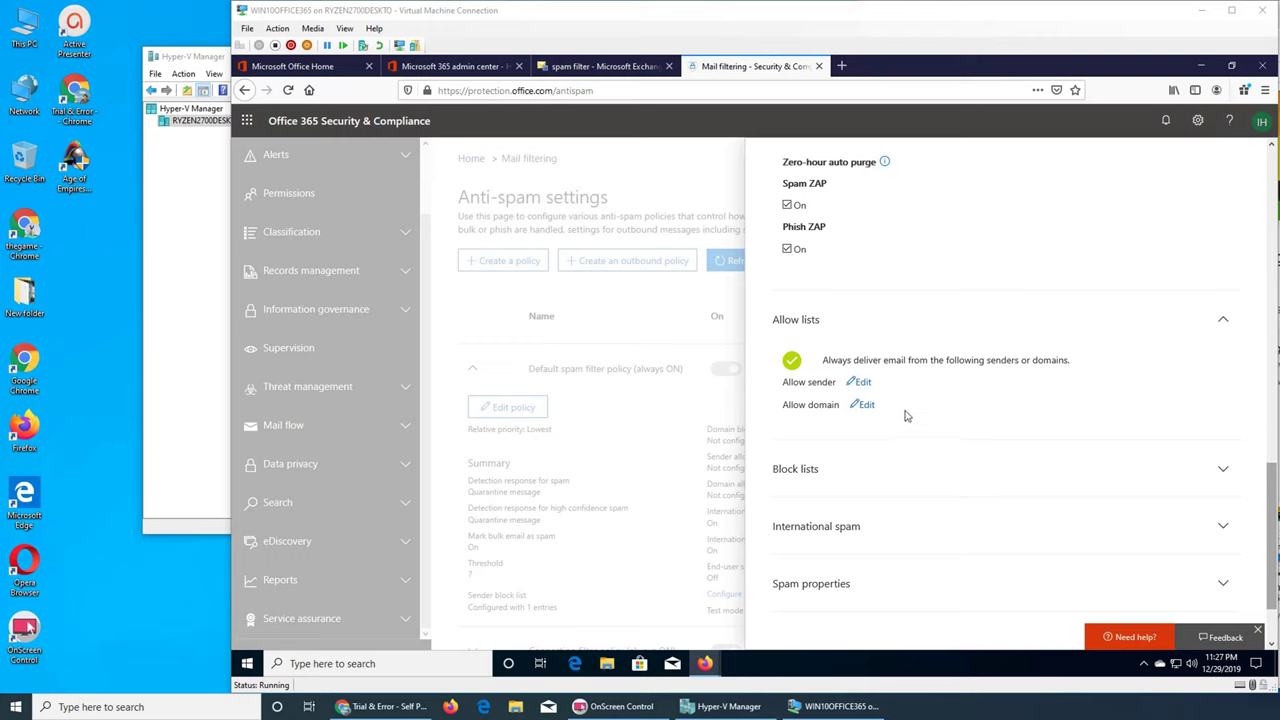
click(810, 472)
scroll(975, 462, down, 2)
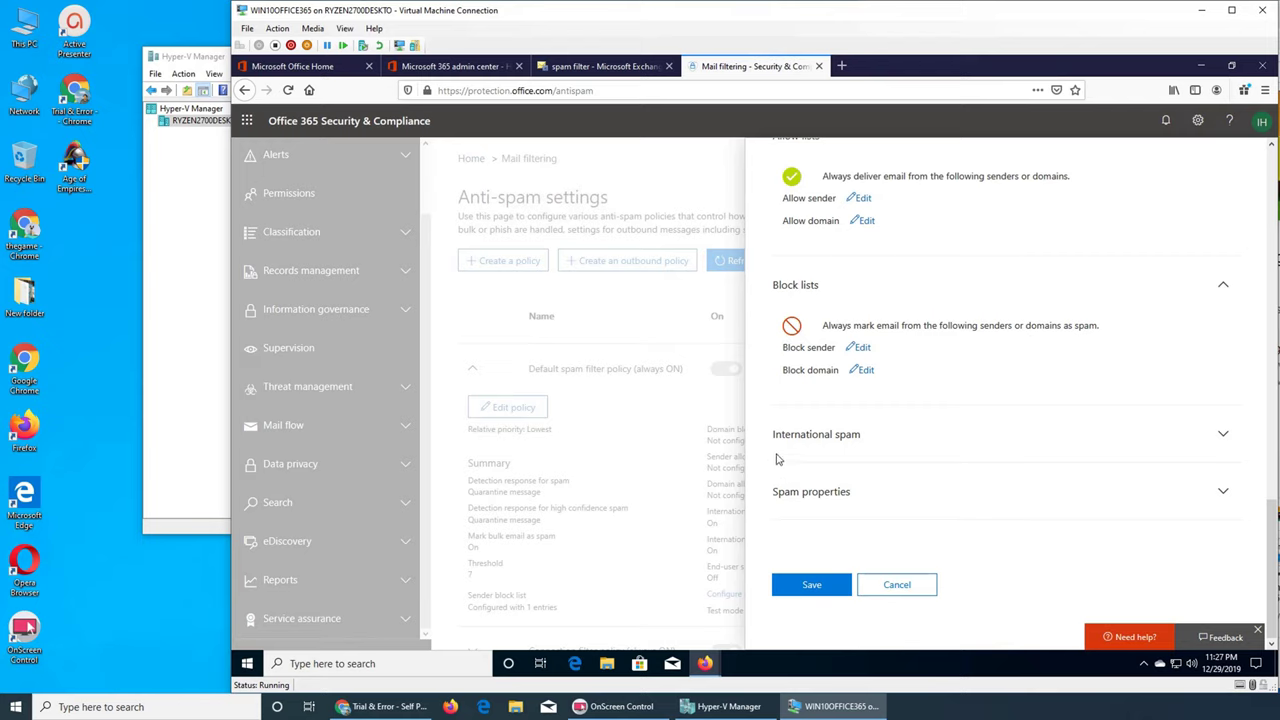
Open the International spam language filter, search the languages for "in", and cancel without adding one.
click(810, 437)
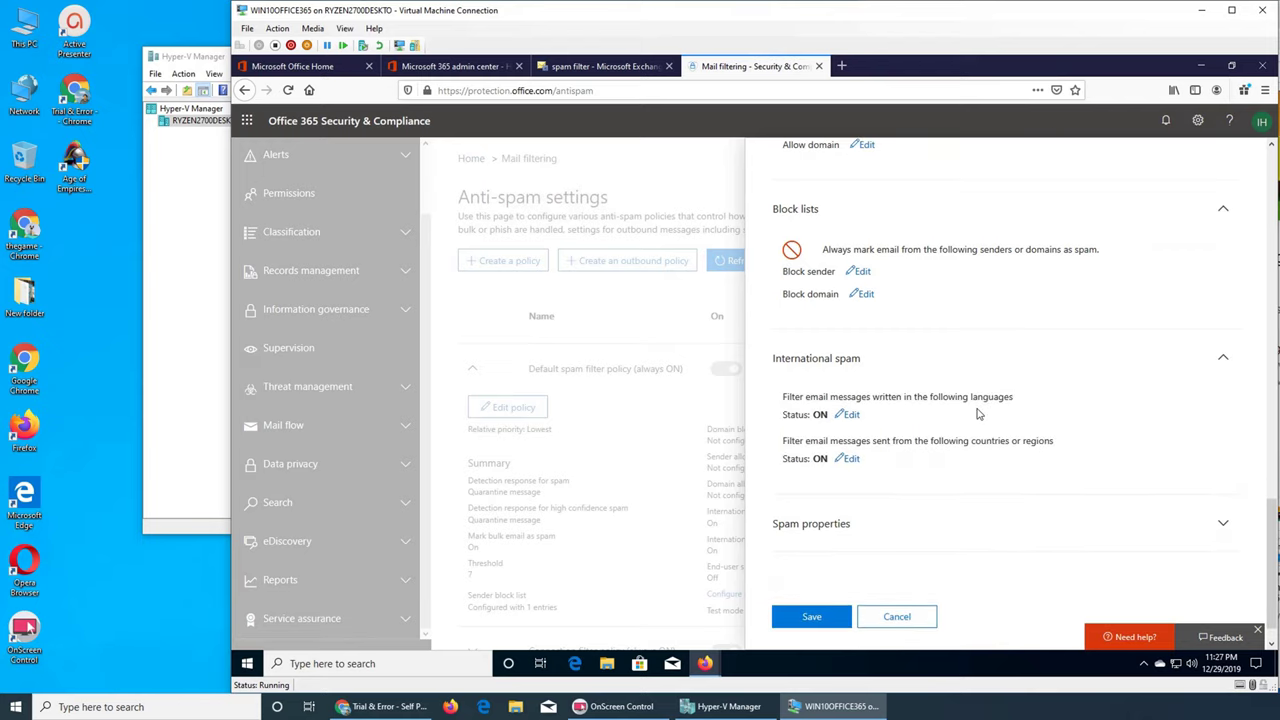
click(849, 418)
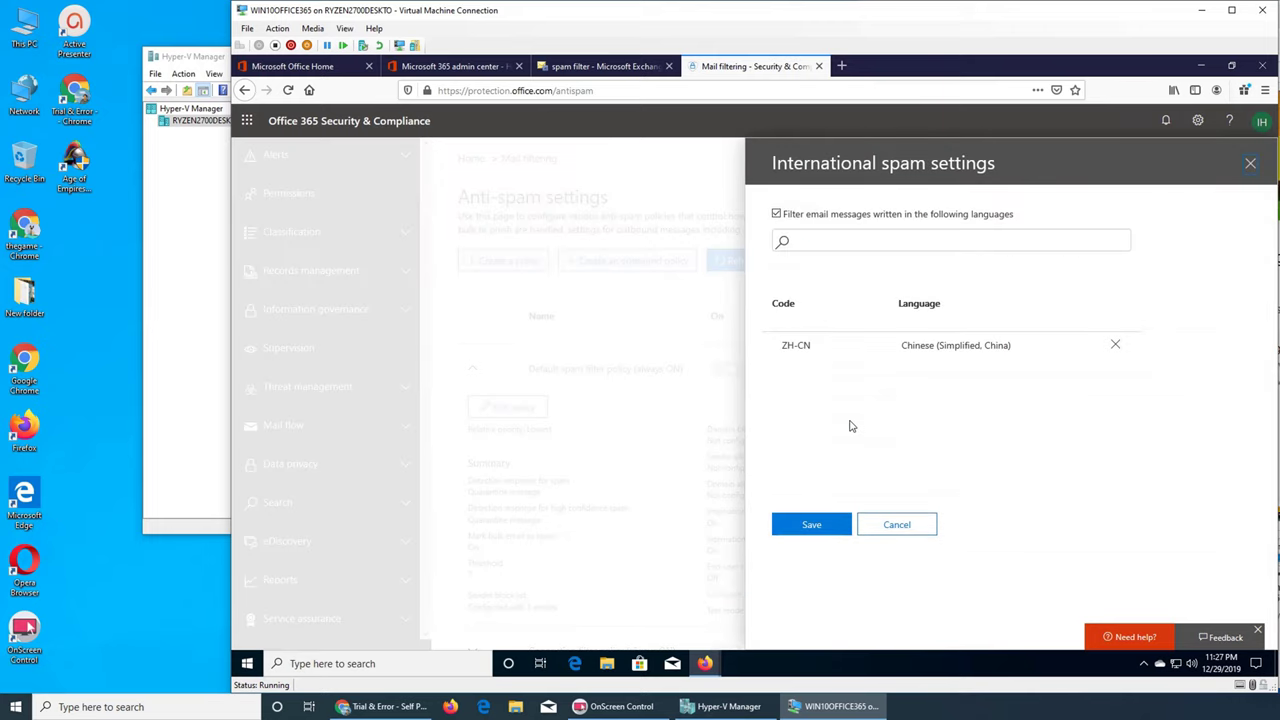
click(811, 246)
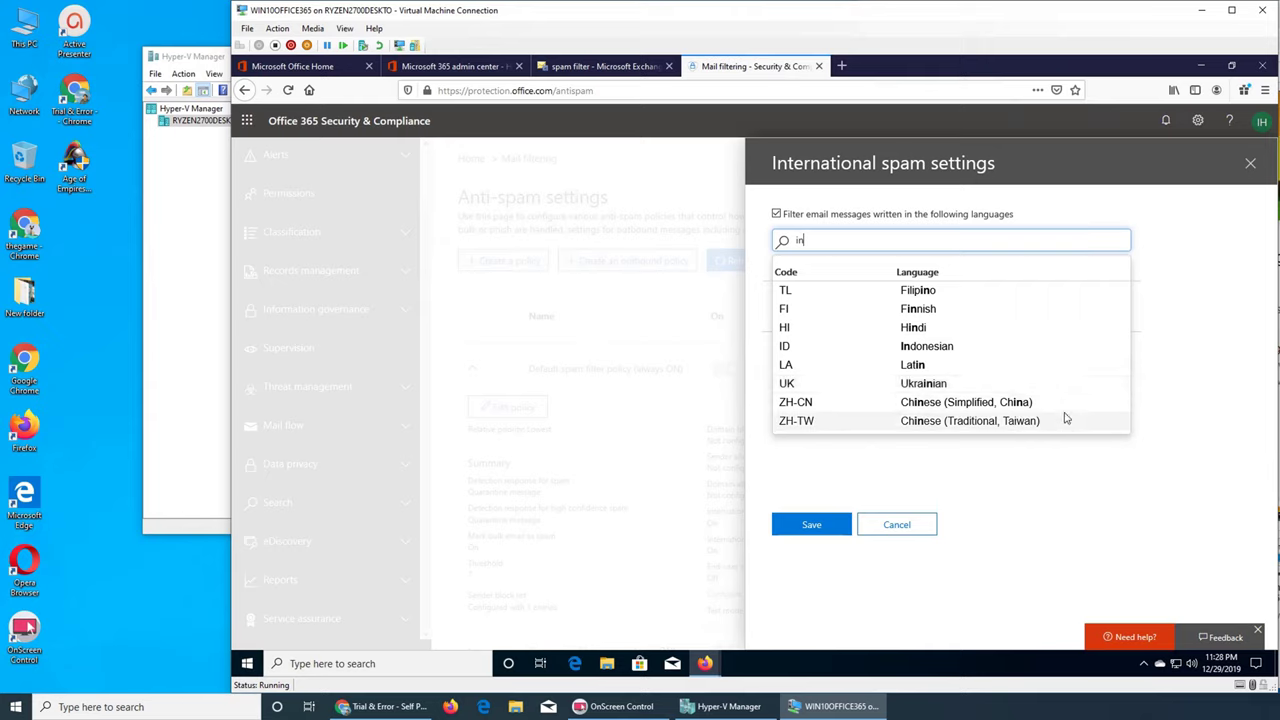
click(1036, 438)
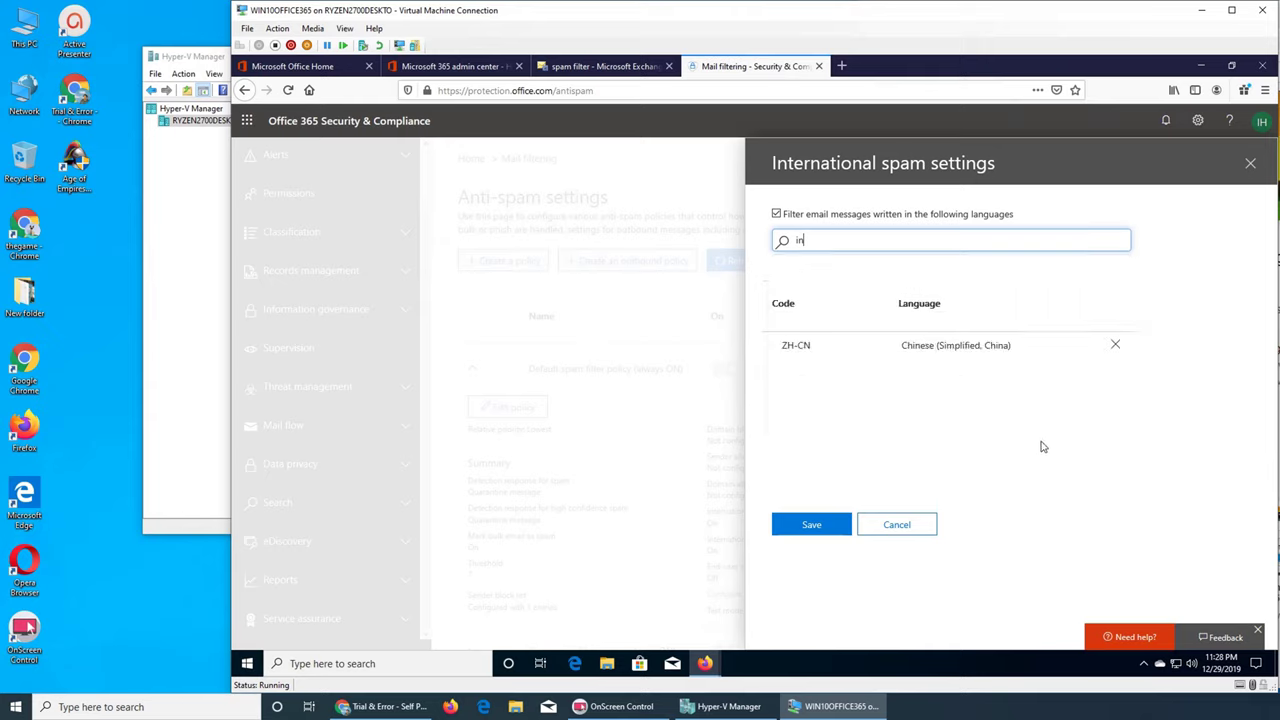
click(908, 530)
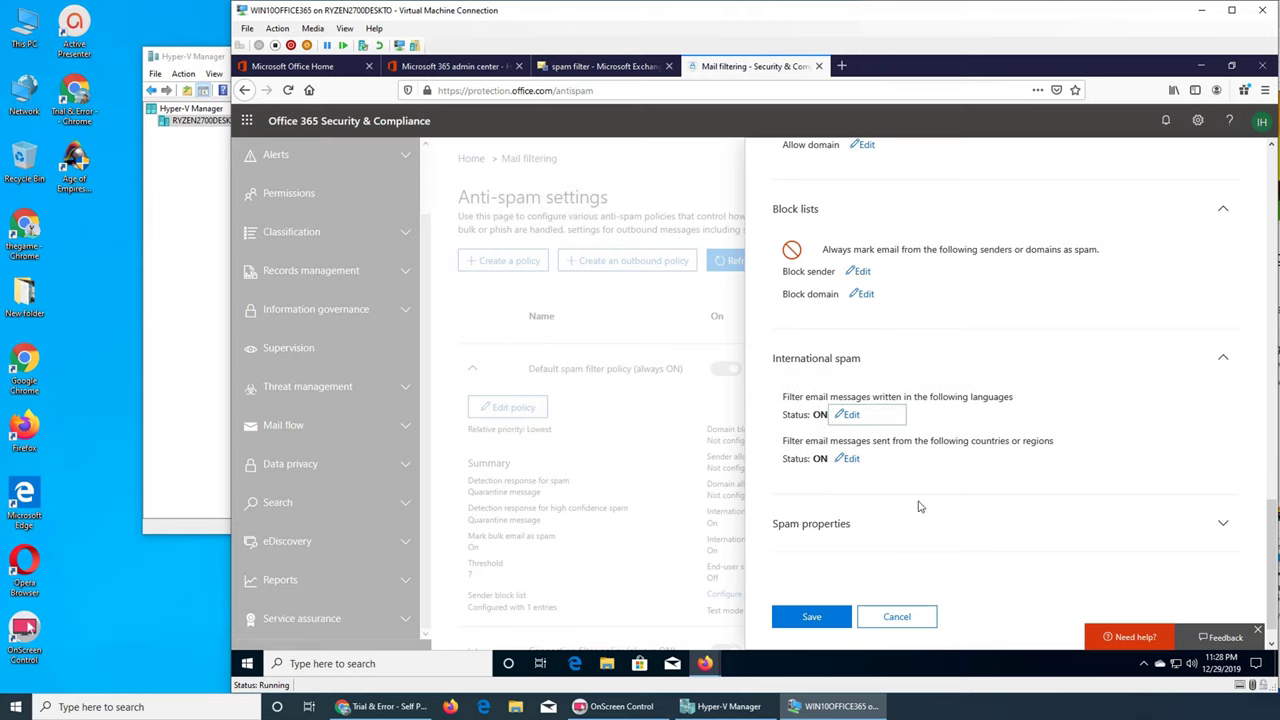
Expand Spam properties and view the link and URL options under Increase spam score.
scroll(828, 491, down, 1)
click(828, 491)
scroll(966, 480, down, 5)
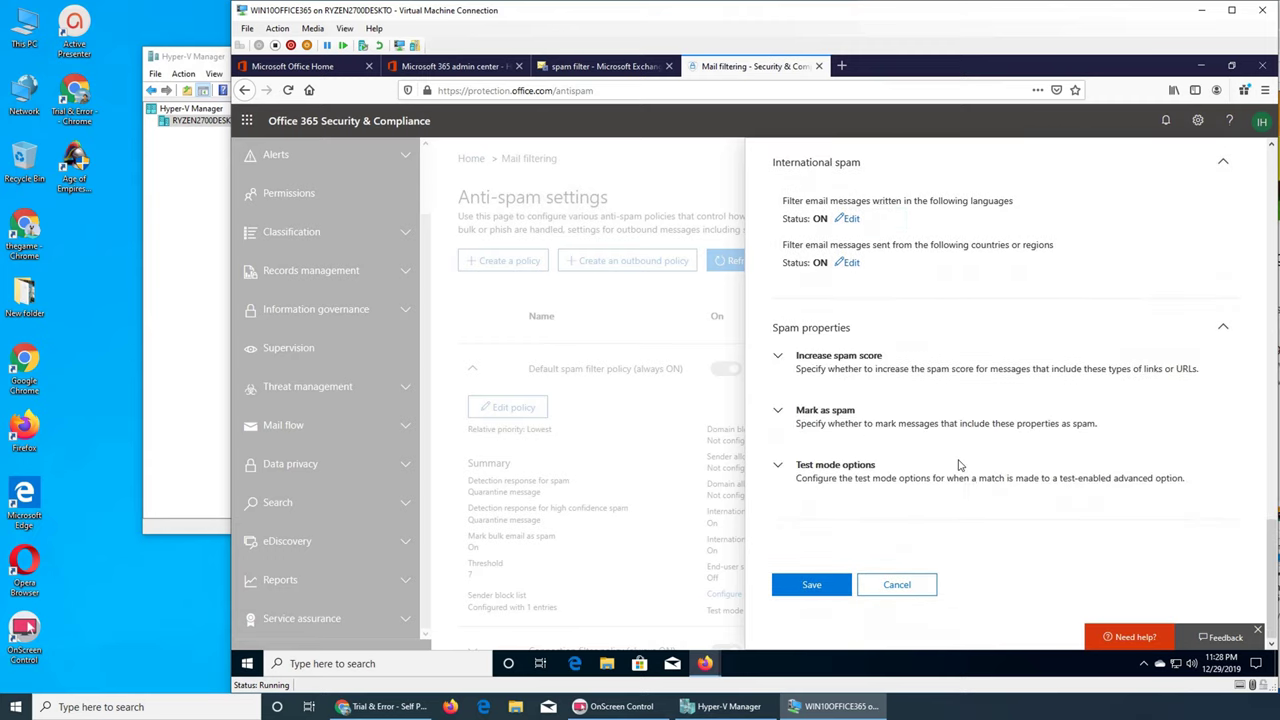
click(832, 377)
scroll(832, 377, down, 2)
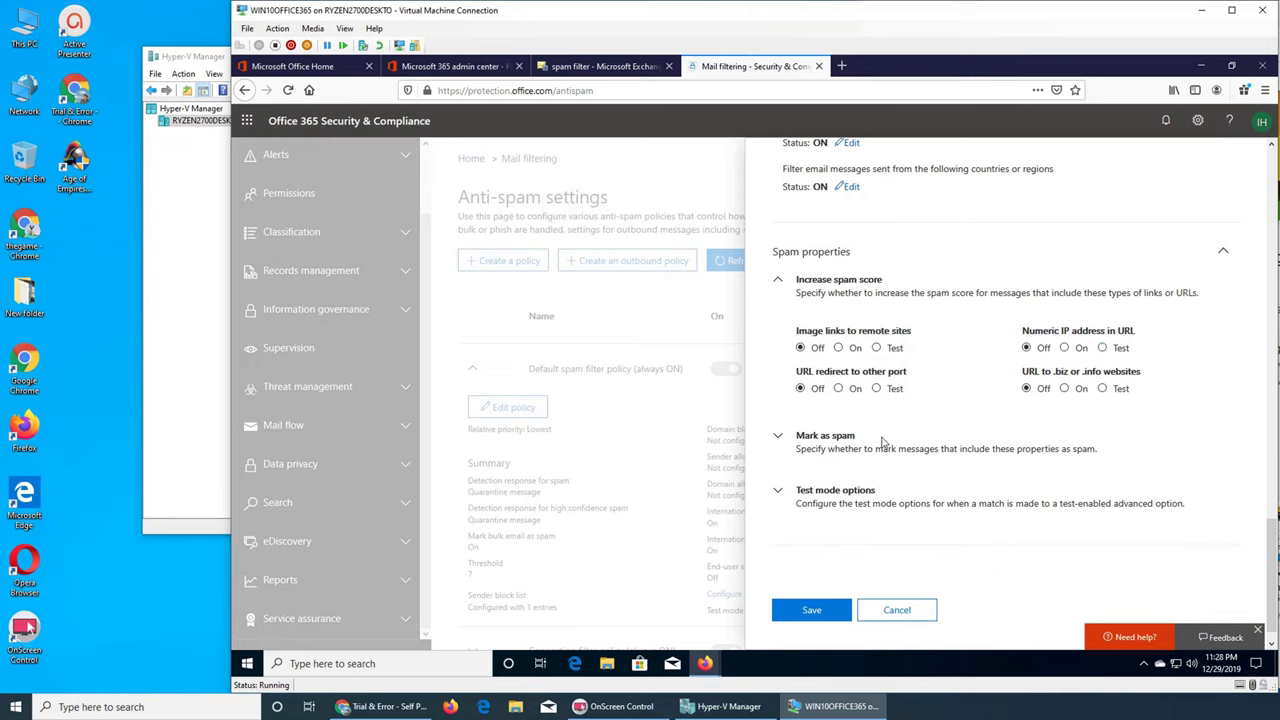
Expand Mark as spam and review its HTML tag, sensitive word list, SPF record, Sender ID and NDR backscatter options.
click(849, 447)
scroll(940, 418, down, 4)
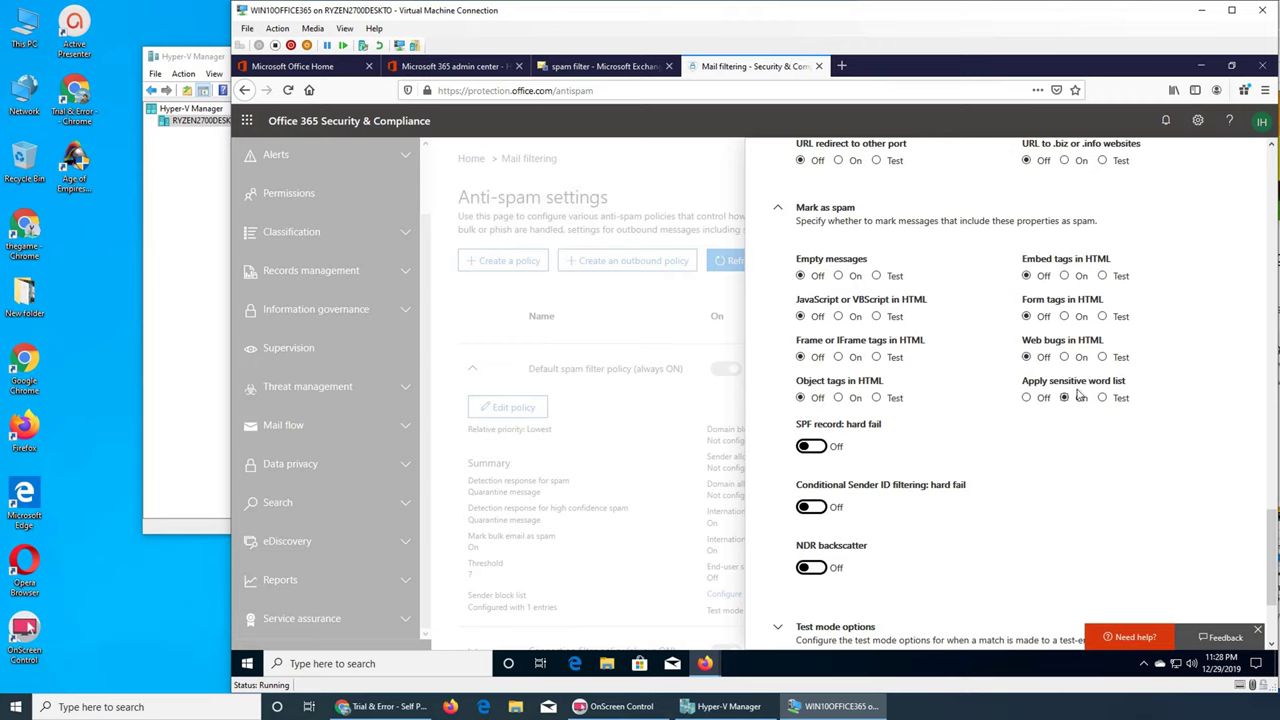
scroll(1078, 397, down, 3)
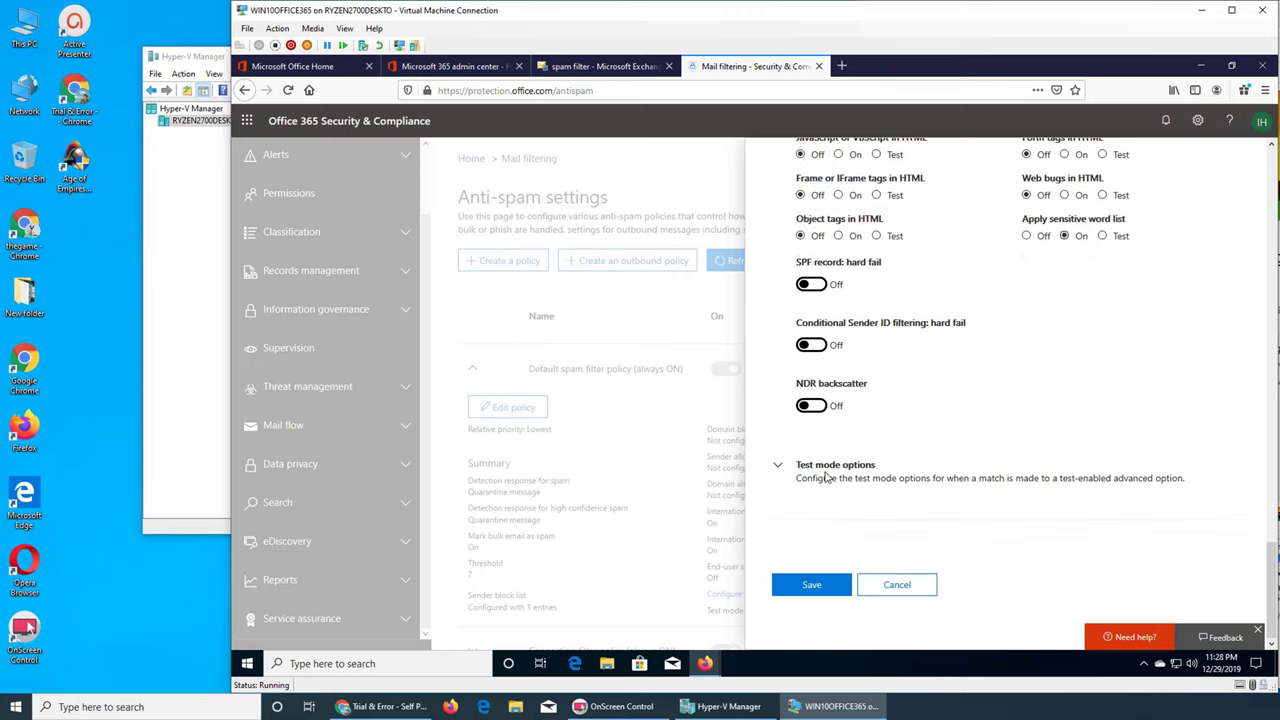
Show the Test mode options and close the Default spam filter policy without saving.
drag(827, 477, 824, 471)
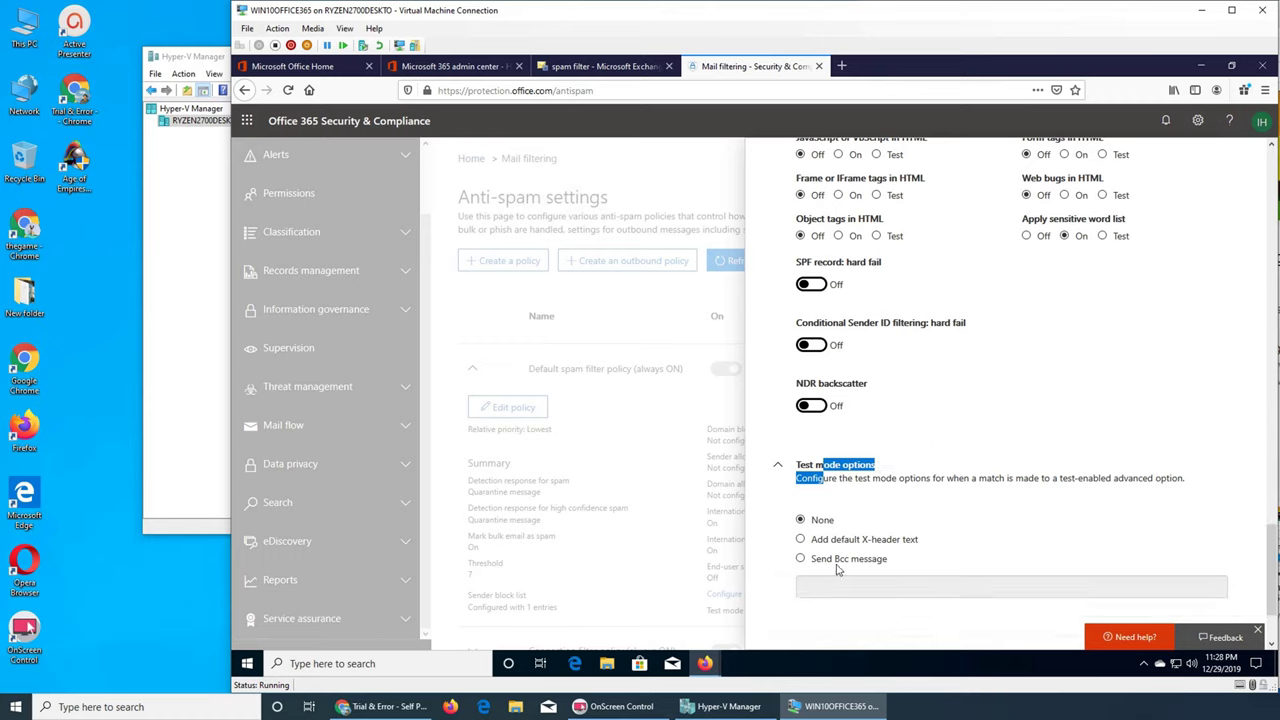
scroll(927, 515, down, 2)
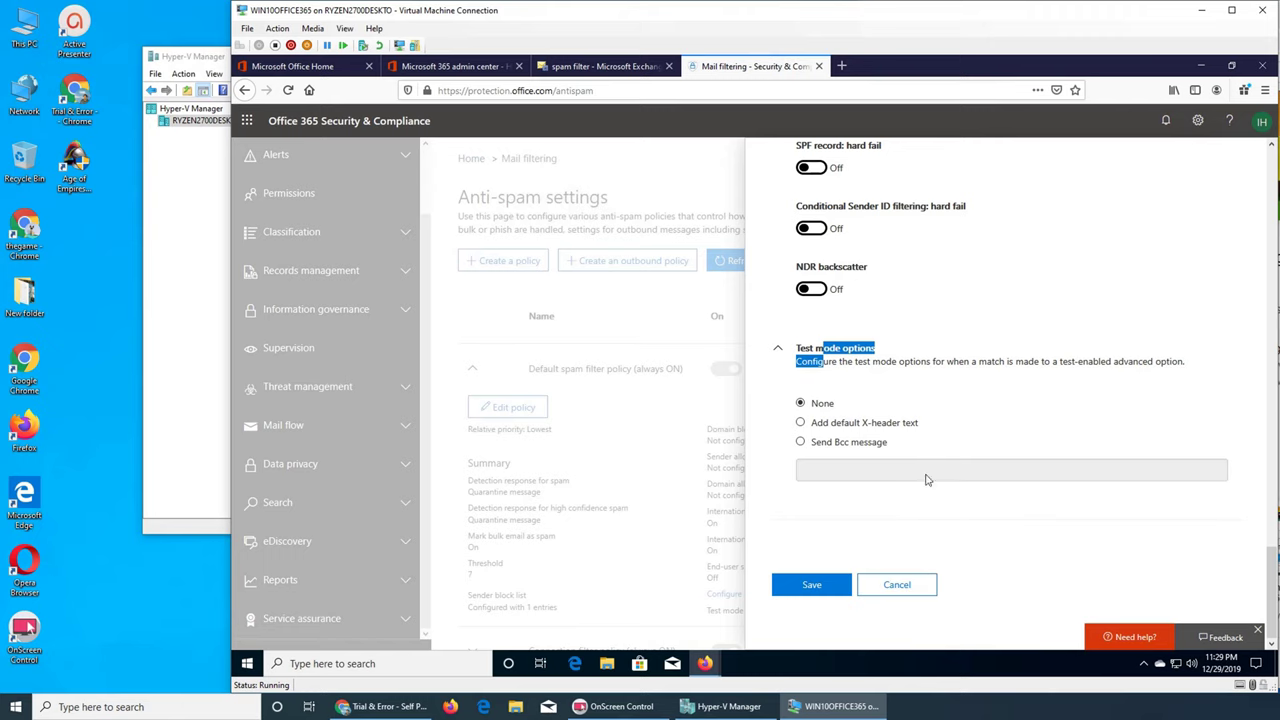
click(896, 585)
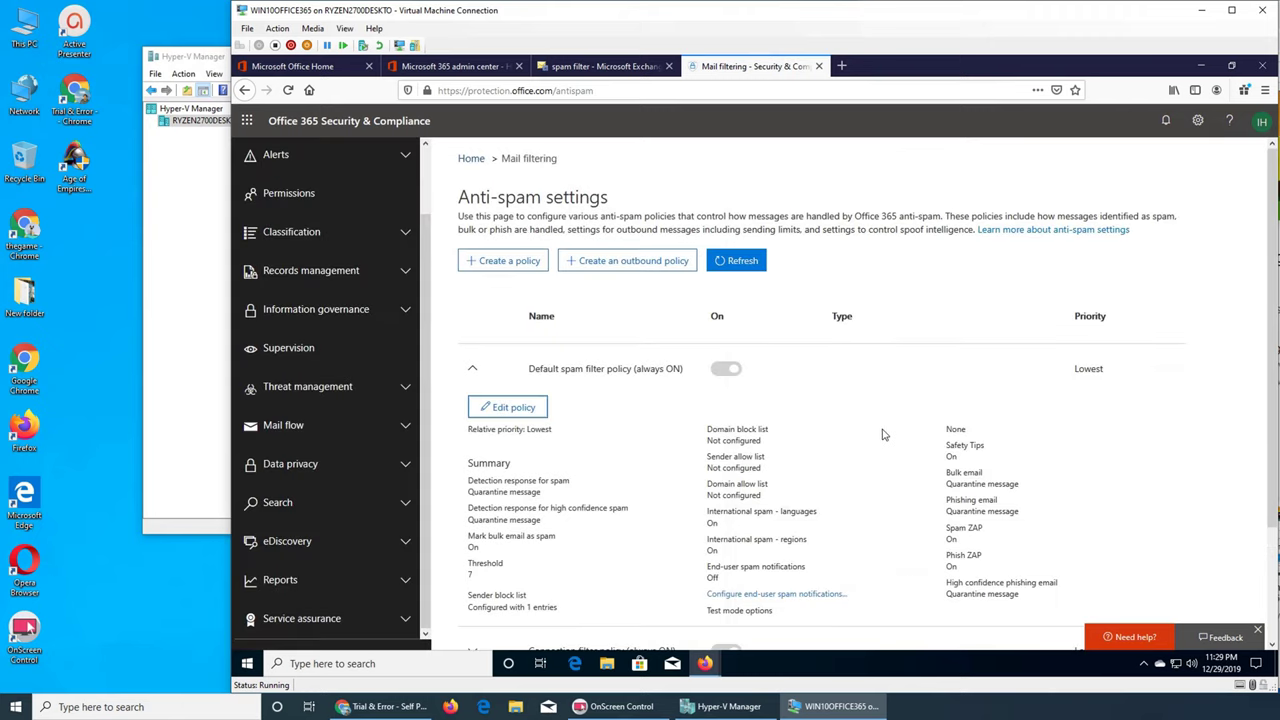
Collapse the Default spam filter policy, expand the Outbound spam filter policy and open it for editing.
scroll(883, 434, down, 2)
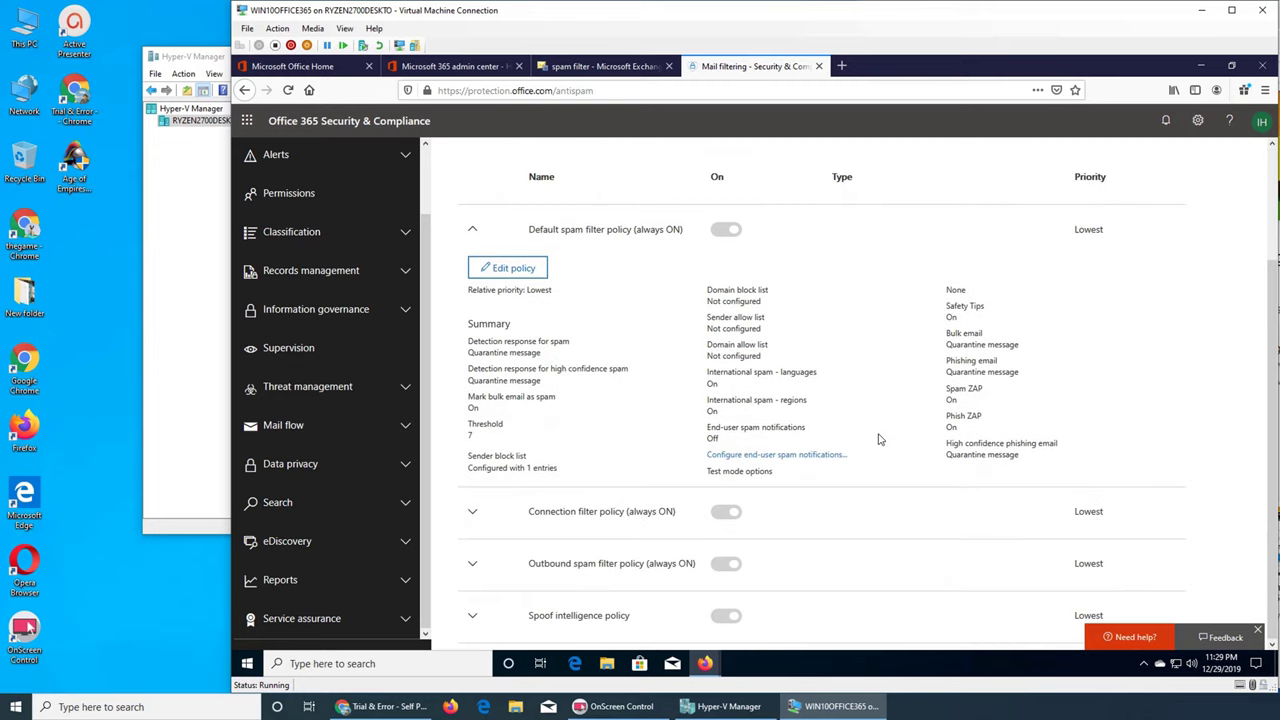
click(476, 229)
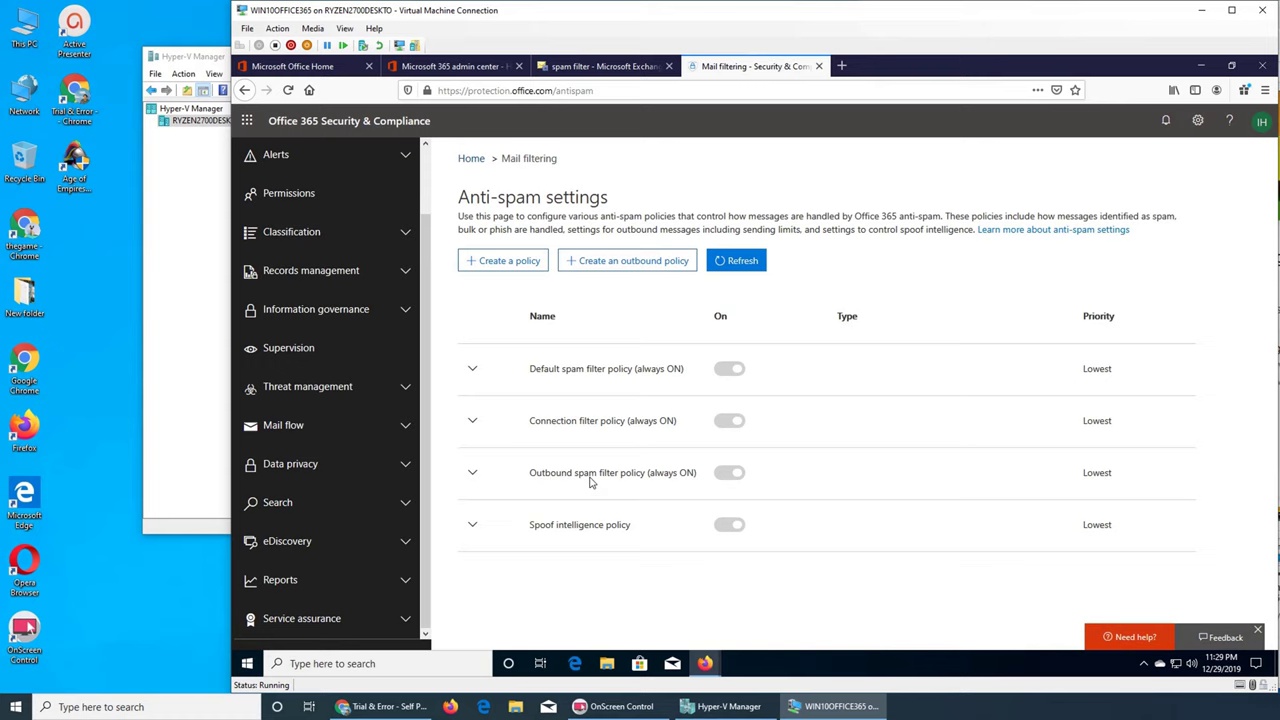
click(474, 473)
scroll(612, 480, down, 1)
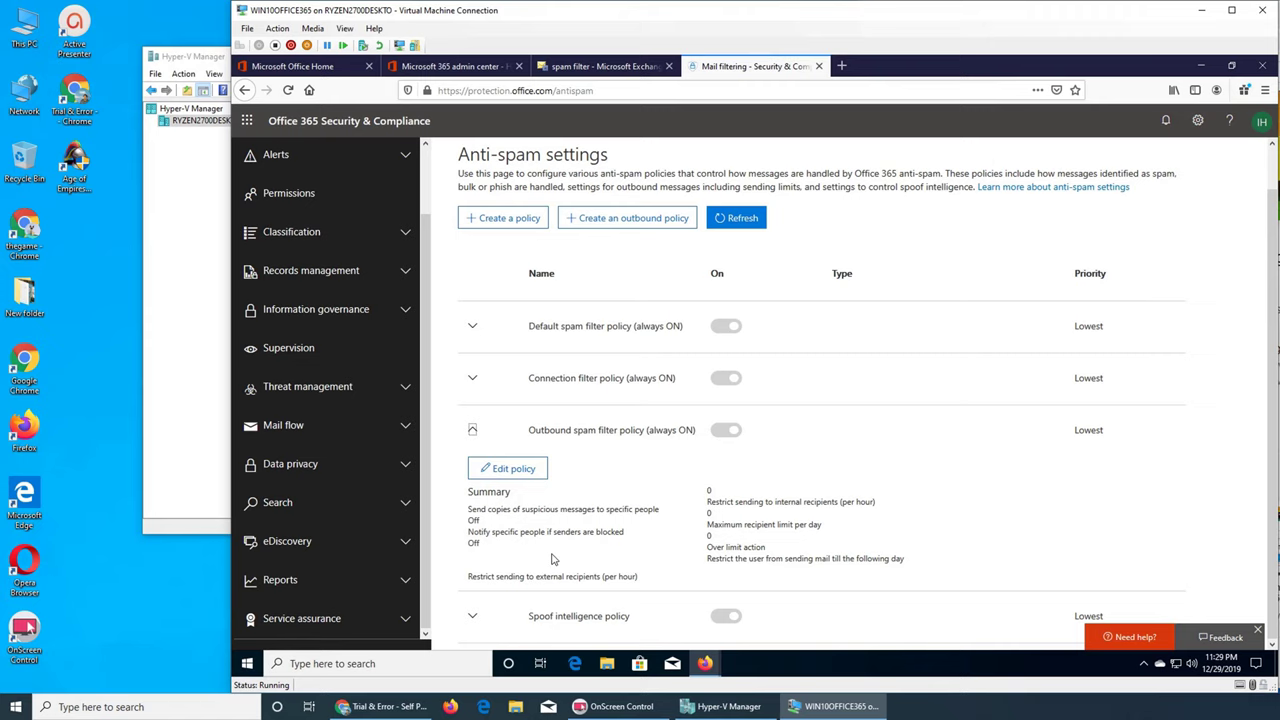
click(514, 470)
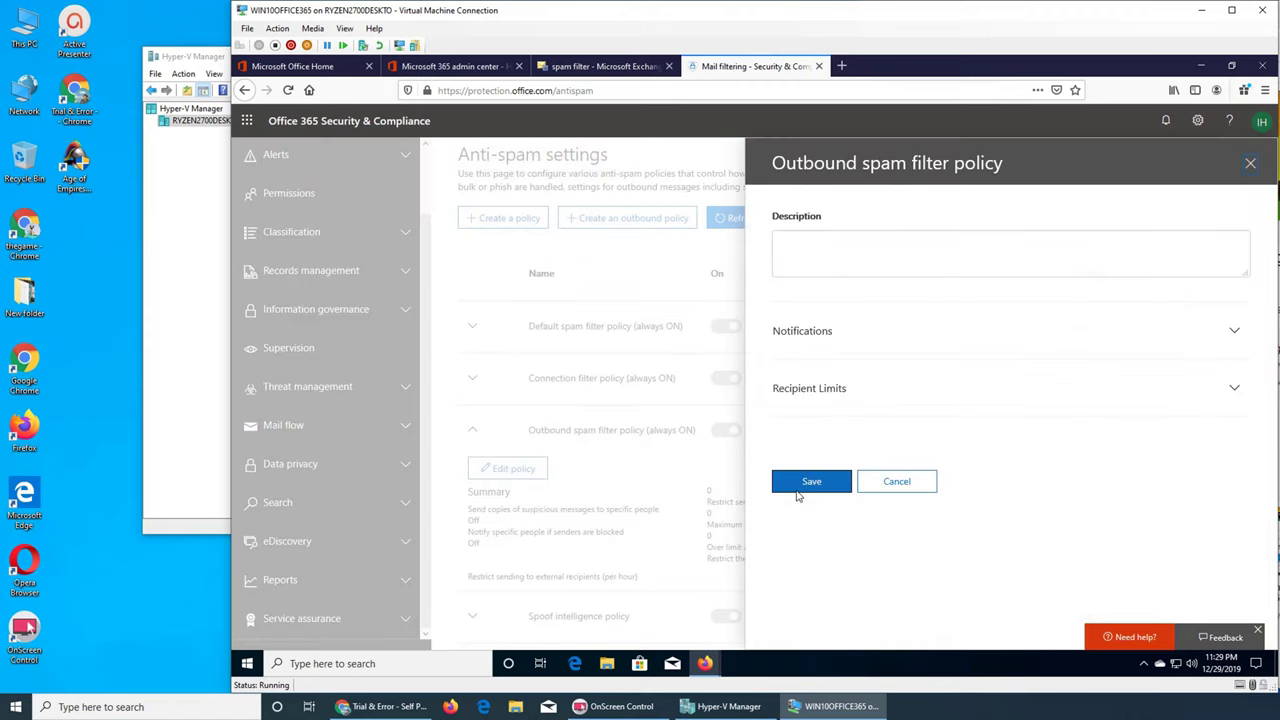
Try the Outbound spam filter policy's options for copying suspicious messages to people and notifying them of blocked senders, adding no recipients.
click(827, 257)
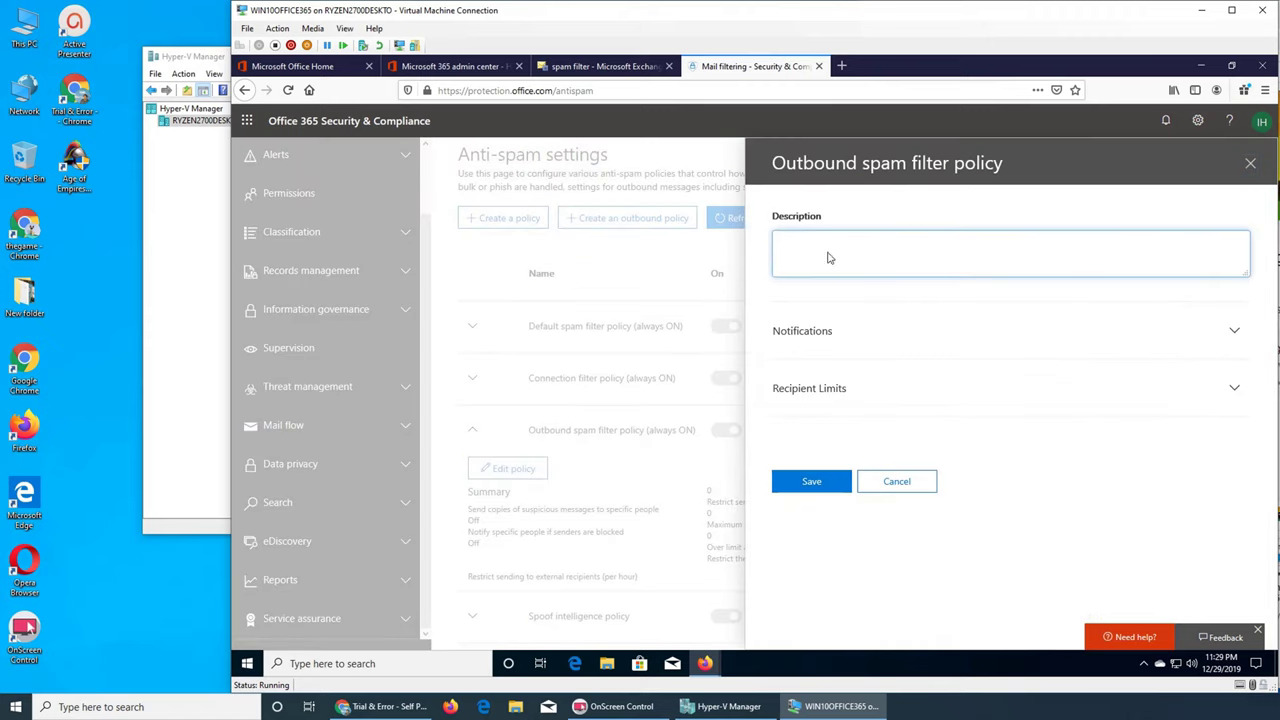
click(820, 334)
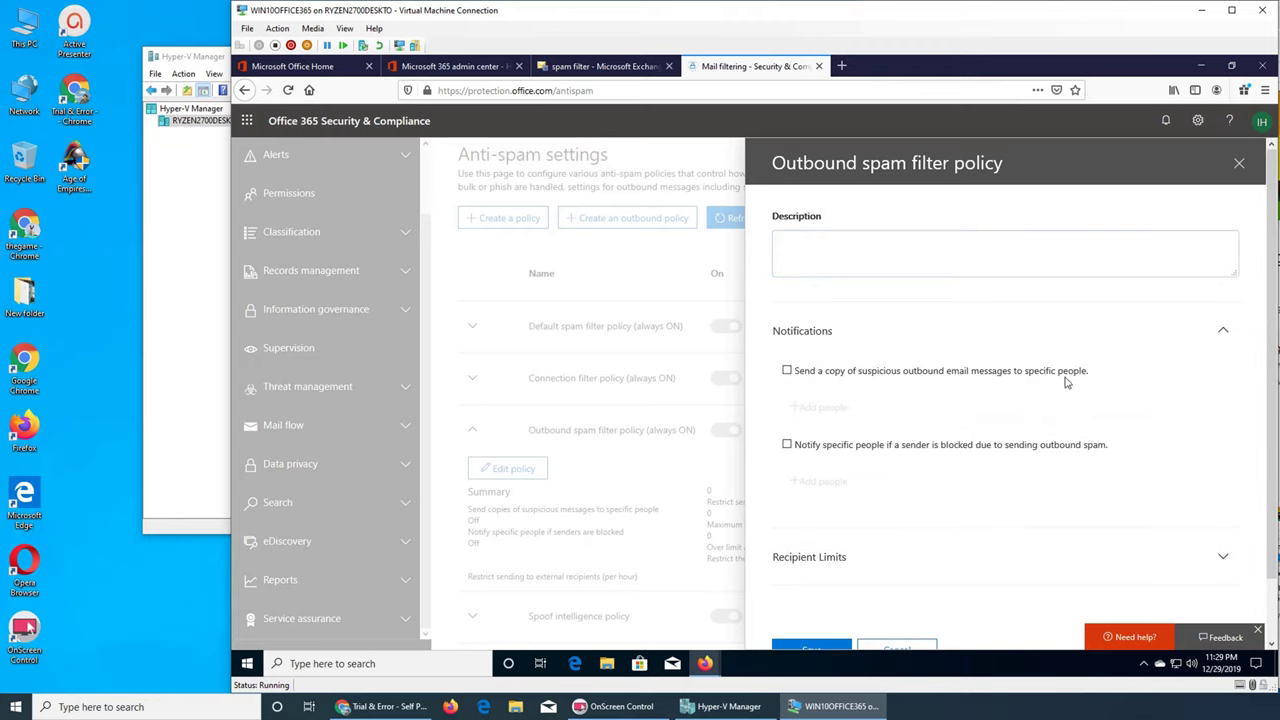
click(787, 371)
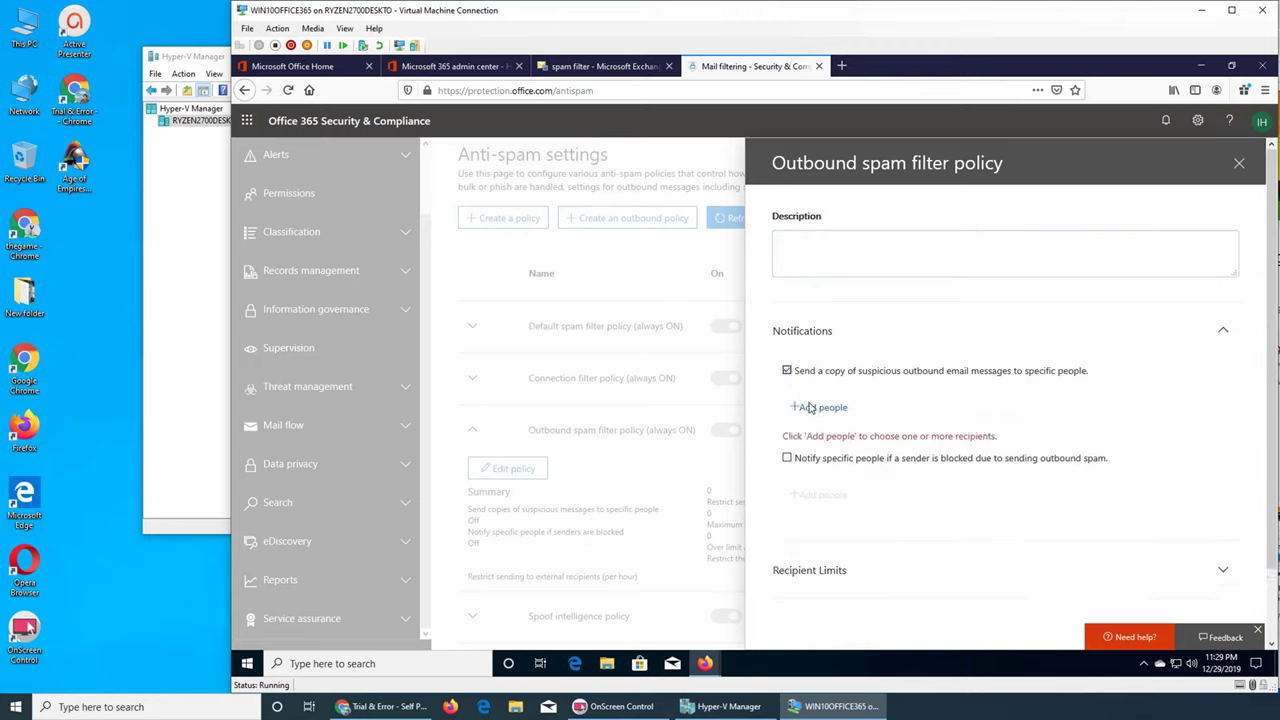
click(818, 407)
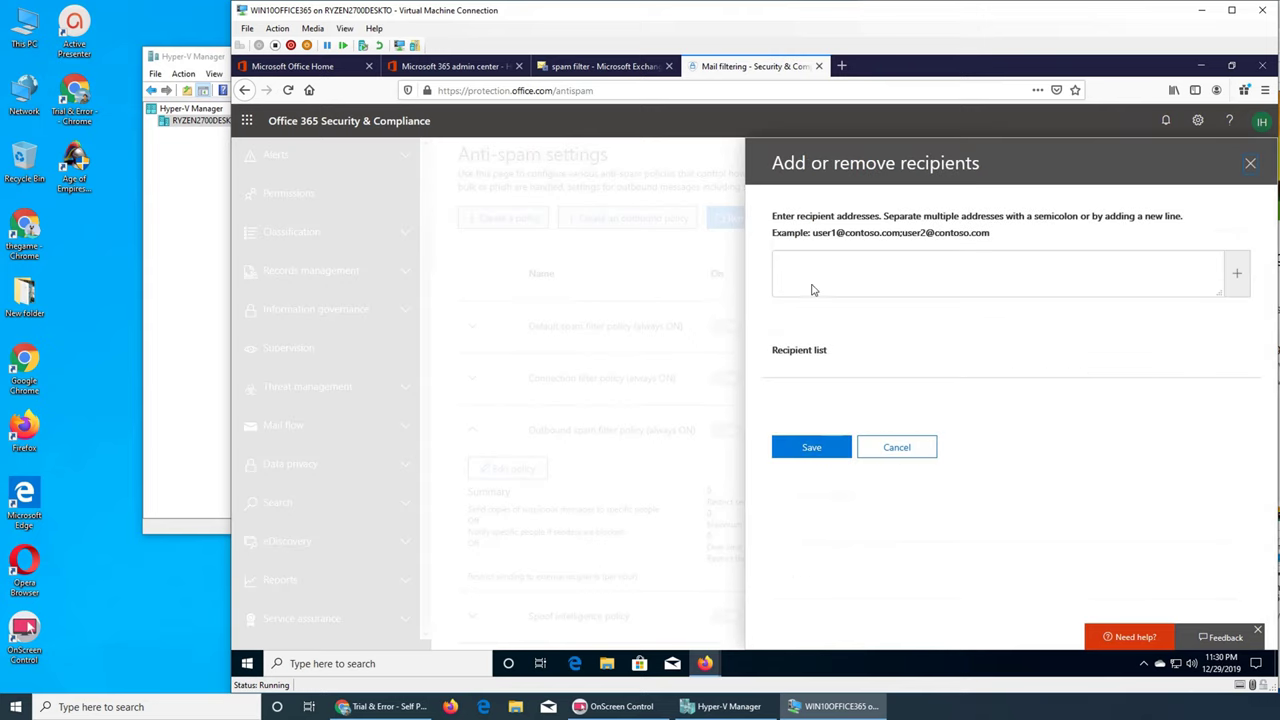
click(896, 447)
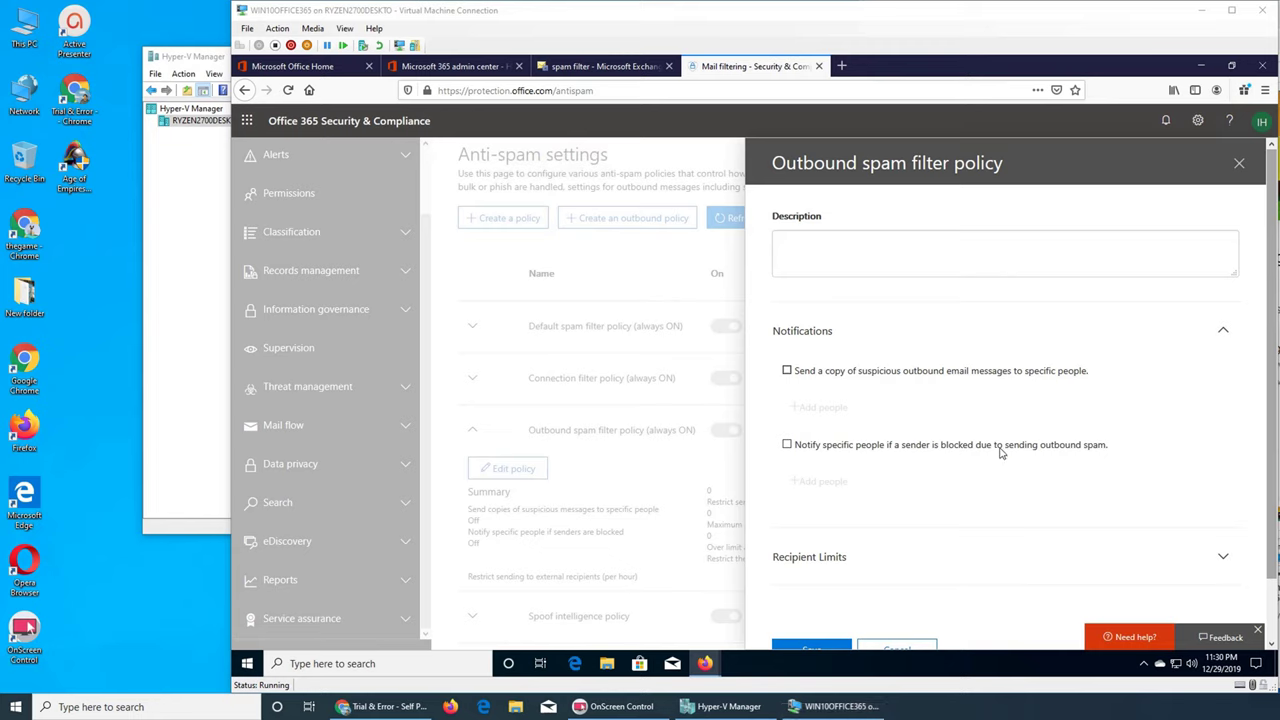
click(788, 446)
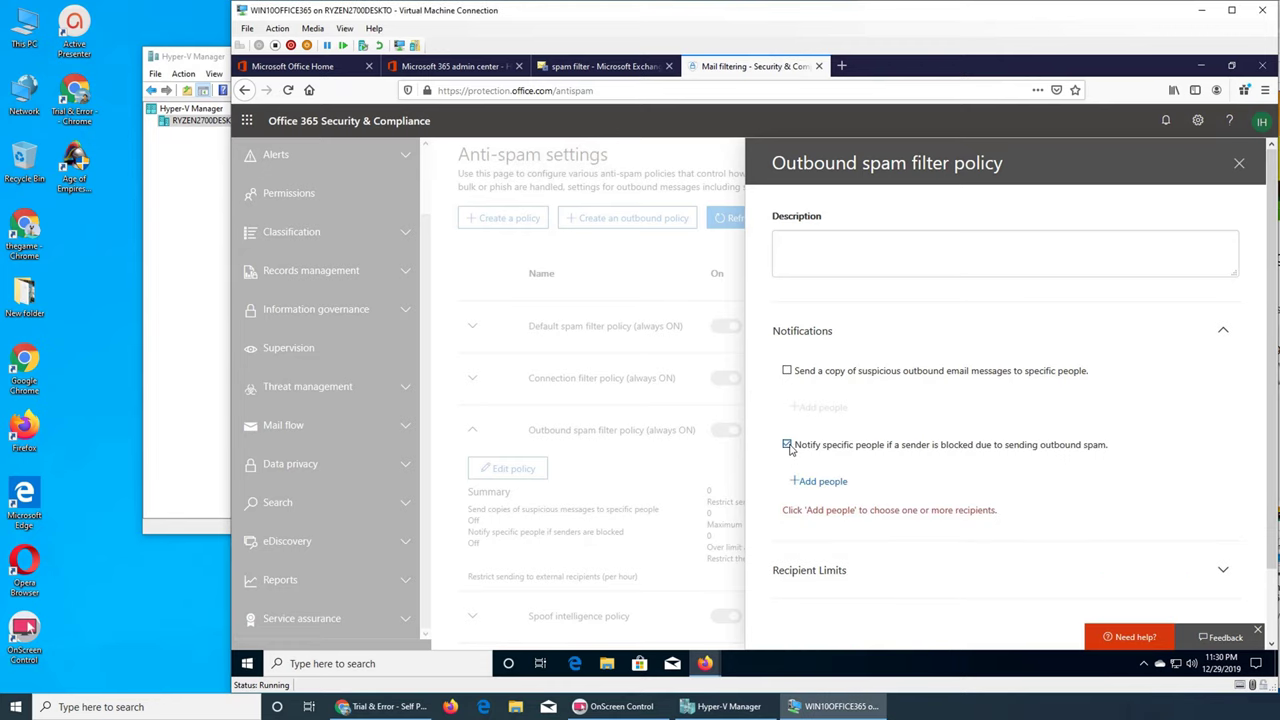
click(788, 446)
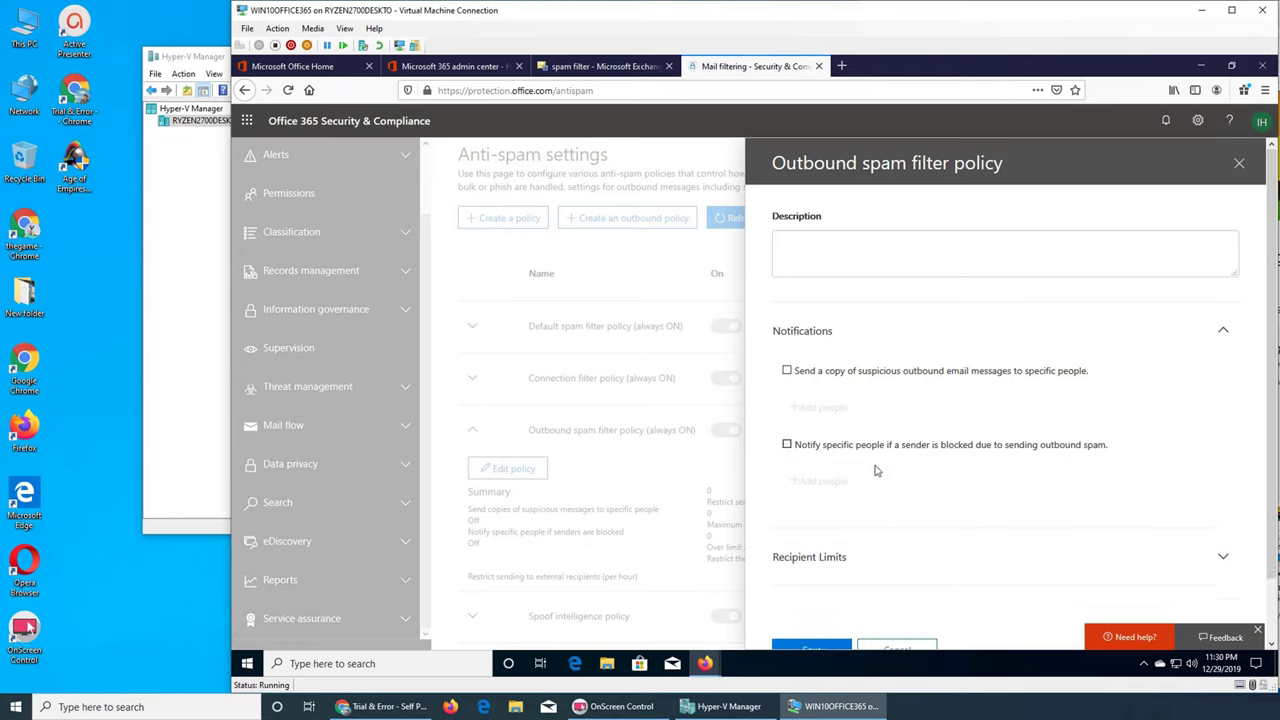
Review the Recipient Limits fields and over-limit actions of the Outbound spam filter policy, and close it without saving.
scroll(877, 478, down, 1)
click(840, 493)
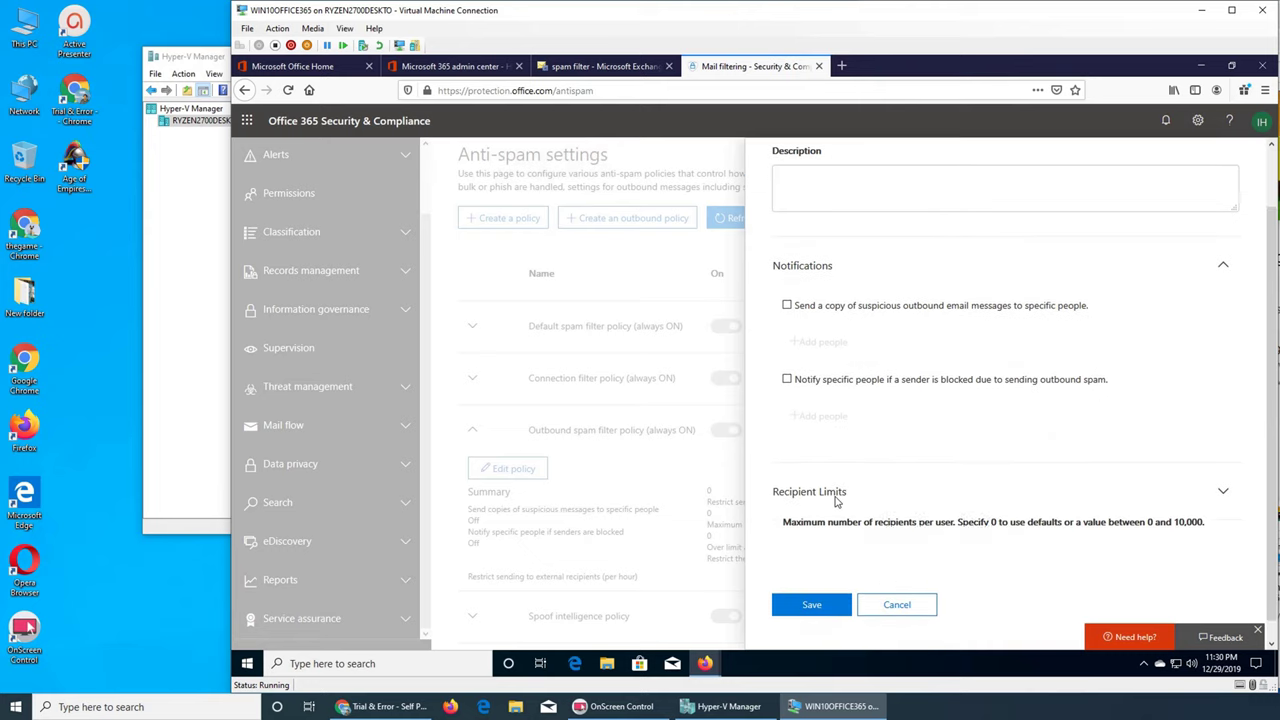
scroll(908, 481, down, 3)
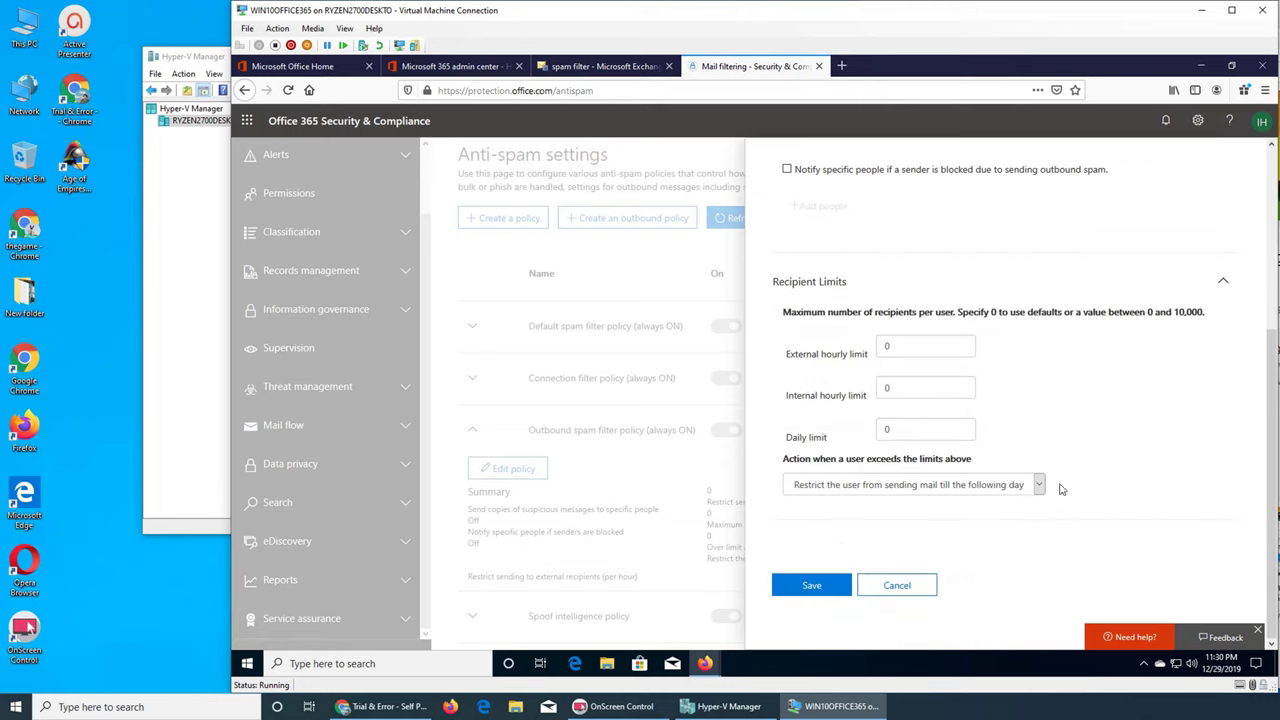
click(920, 353)
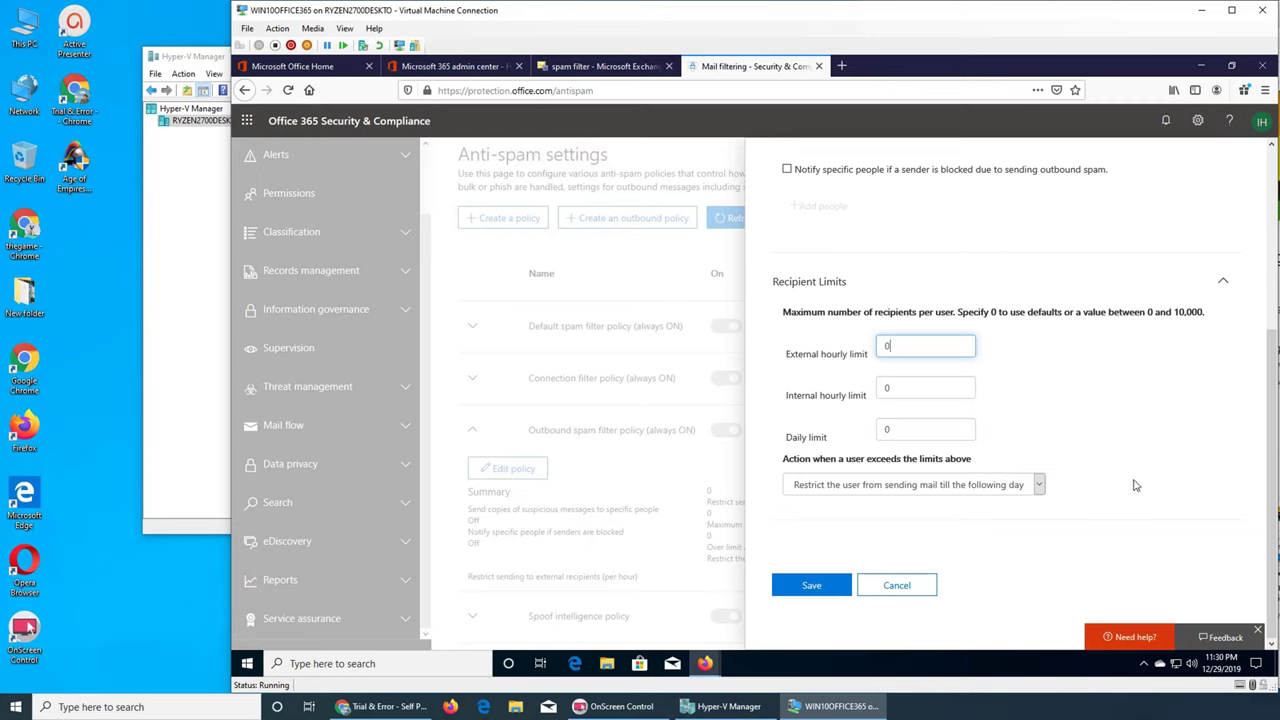
click(922, 439)
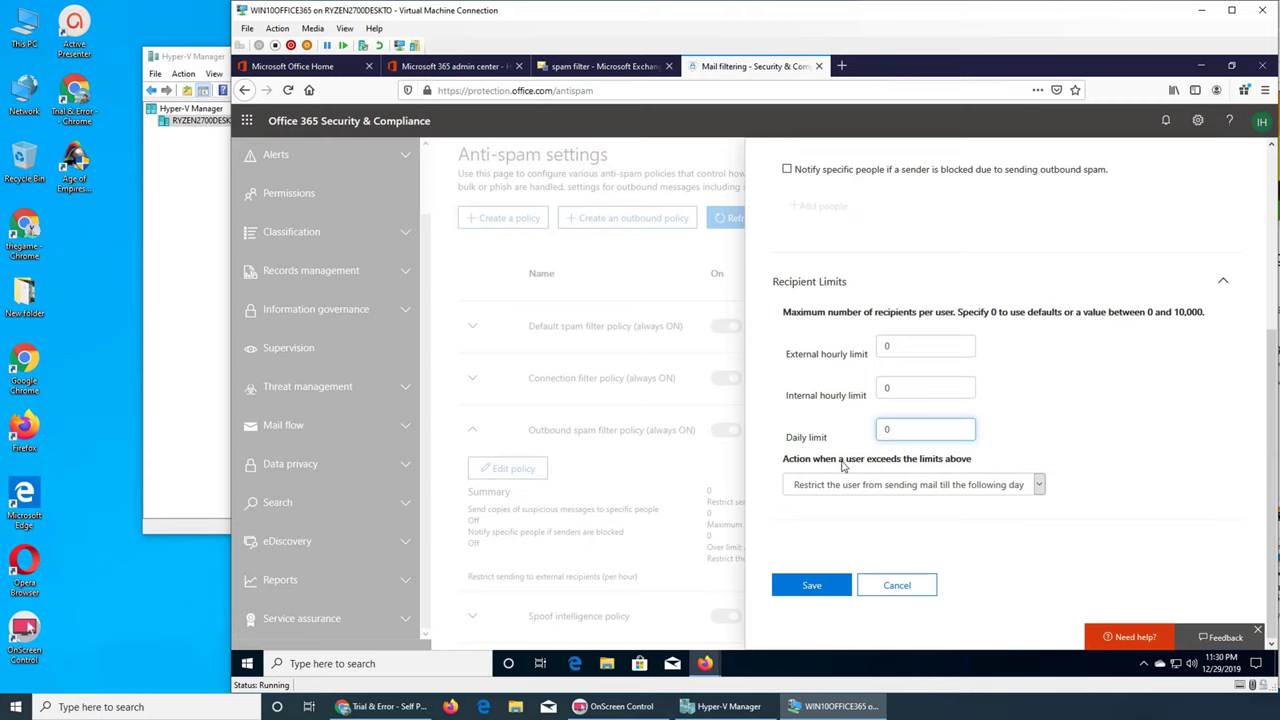
click(1039, 482)
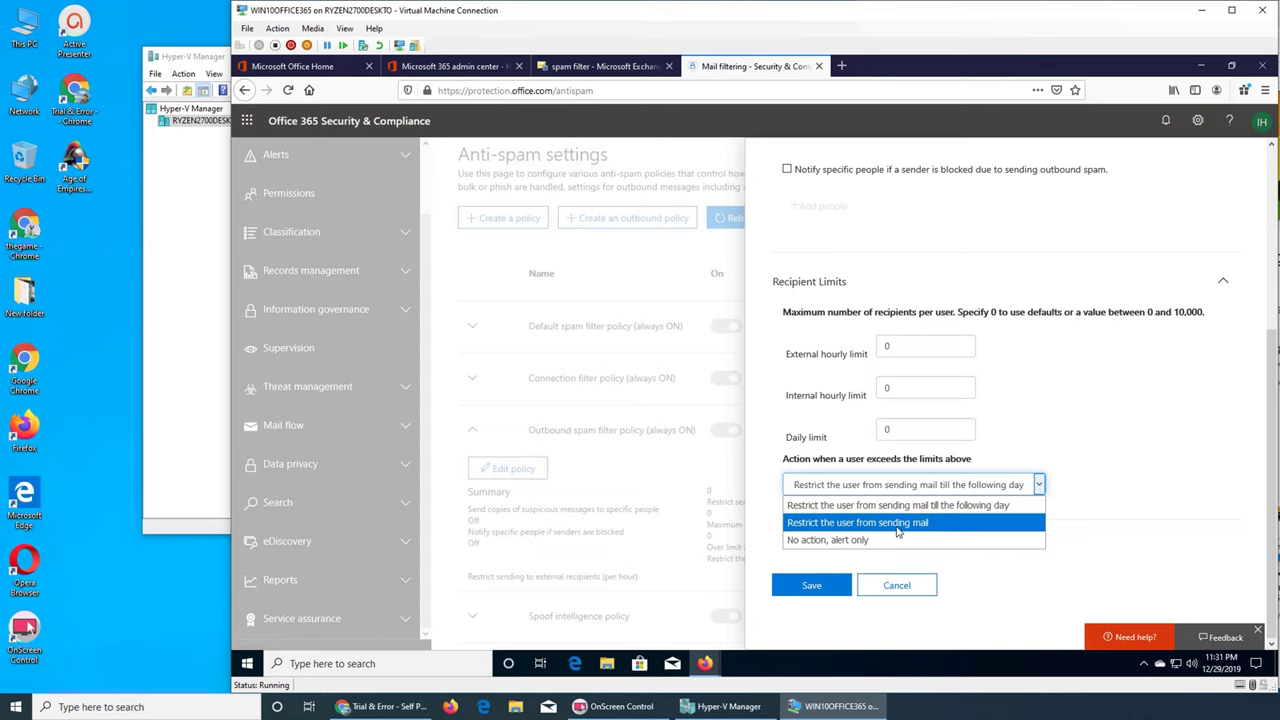
click(1119, 563)
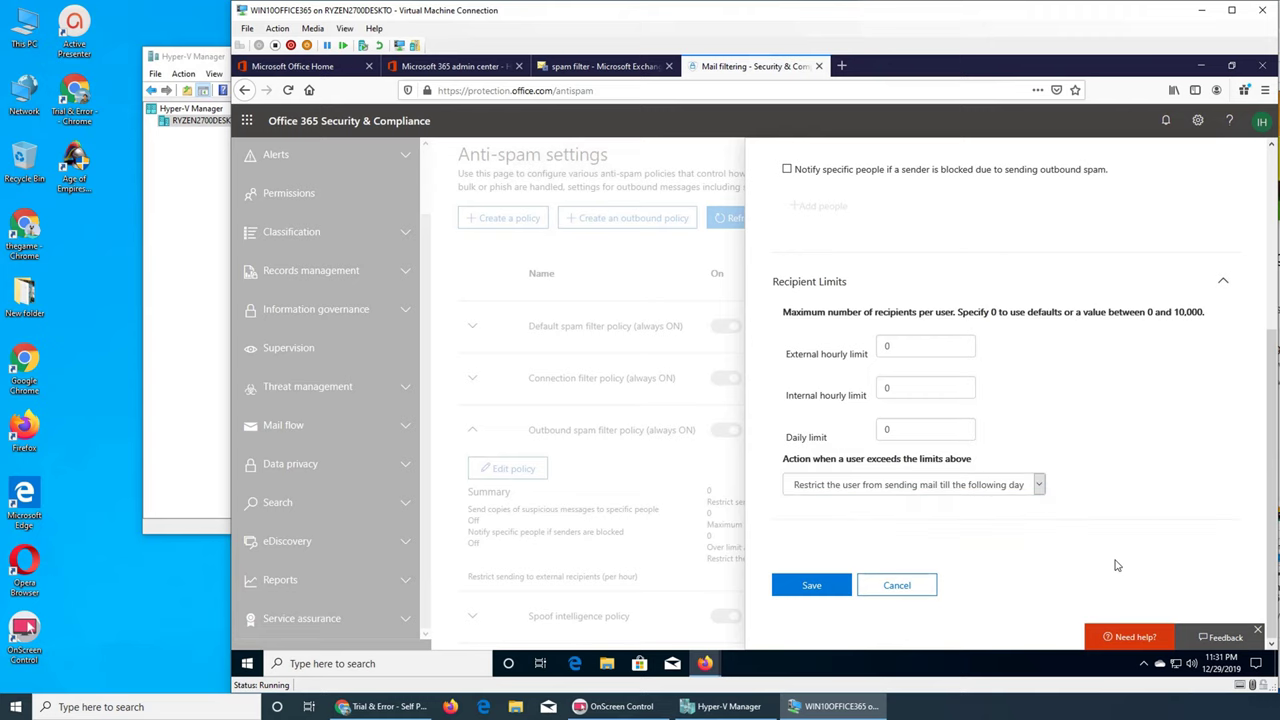
click(897, 590)
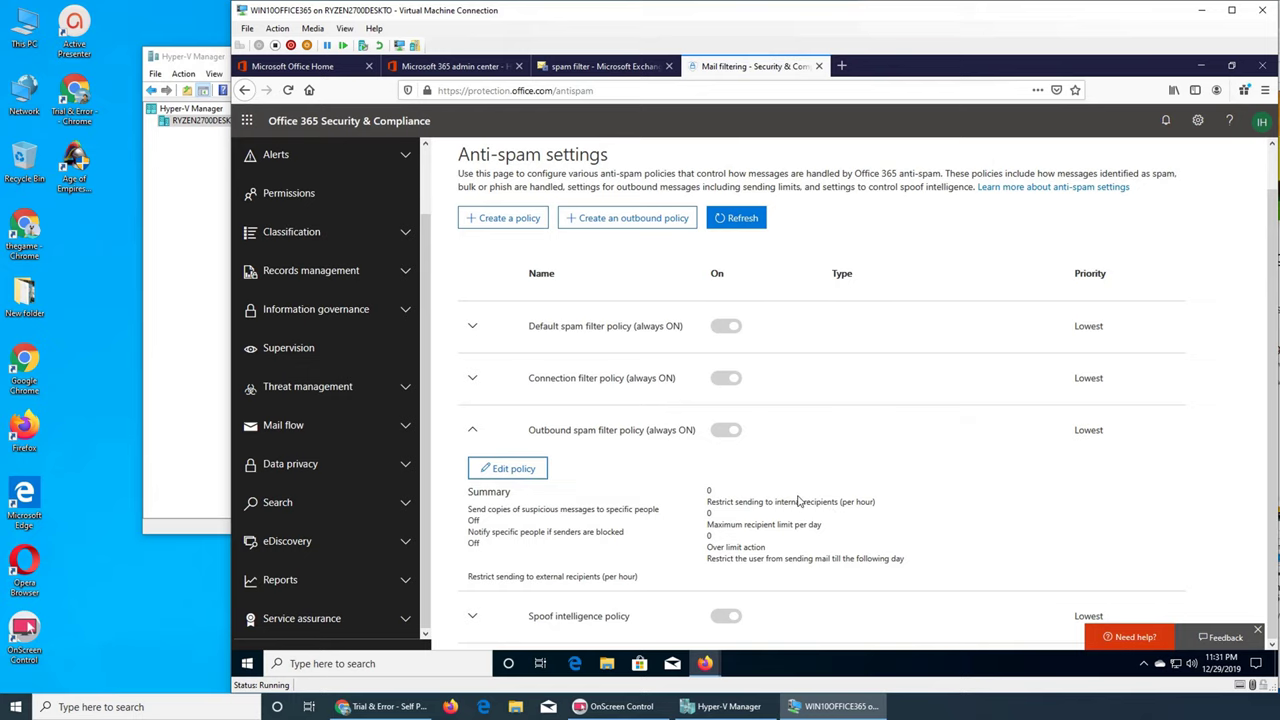
Expand the Spoof intelligence policy and open the review of new senders.
click(473, 617)
scroll(835, 480, down, 1)
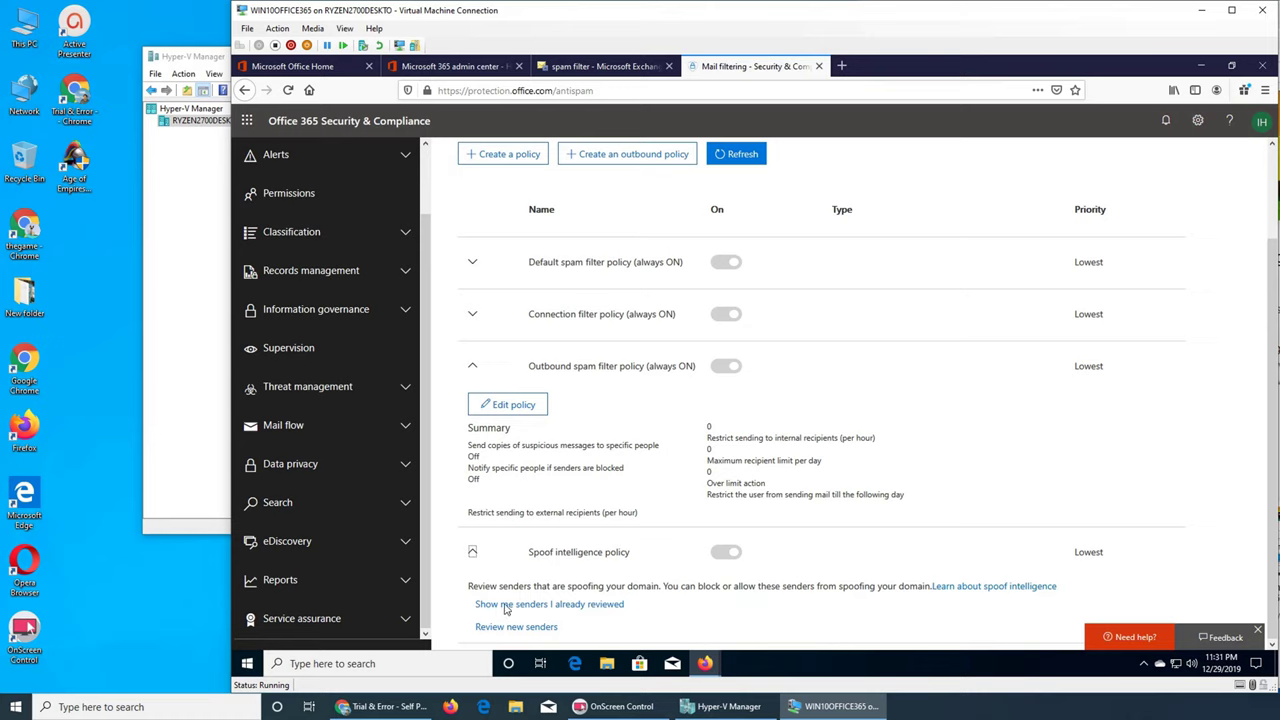
click(525, 627)
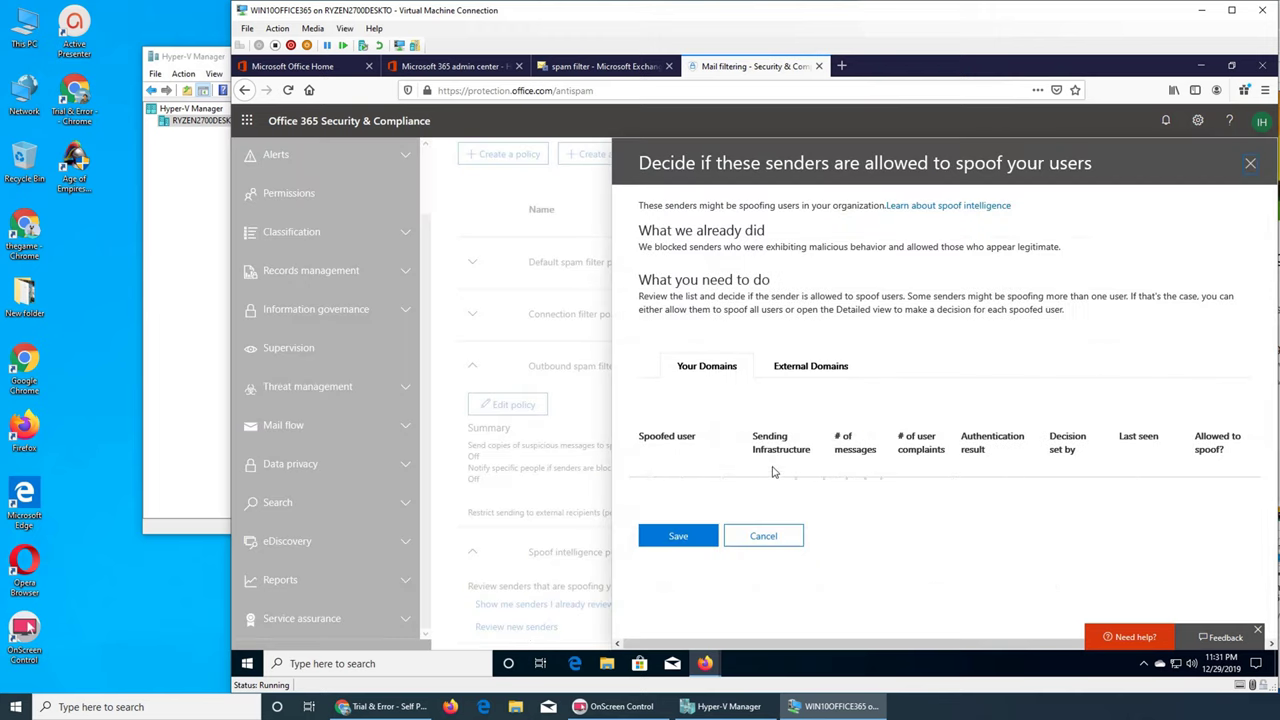
Check the External Domains list in the spoofed senders review, and close the review without saving.
click(831, 372)
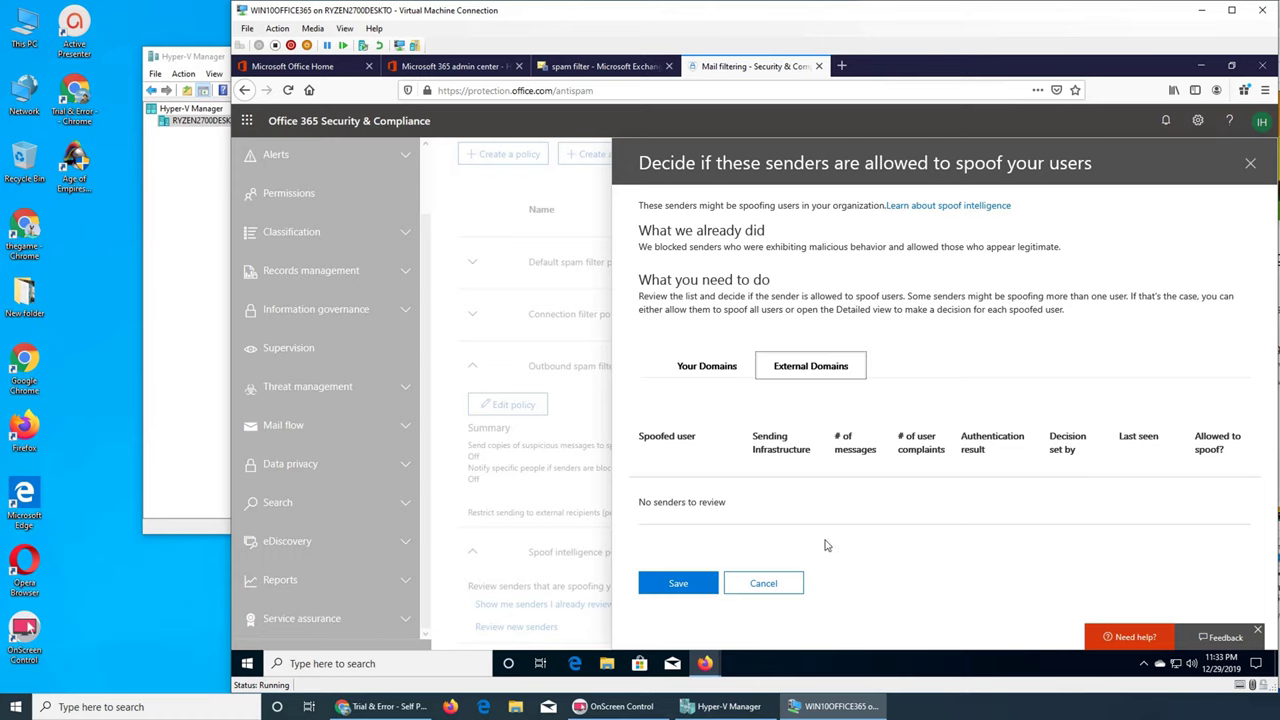
click(765, 584)
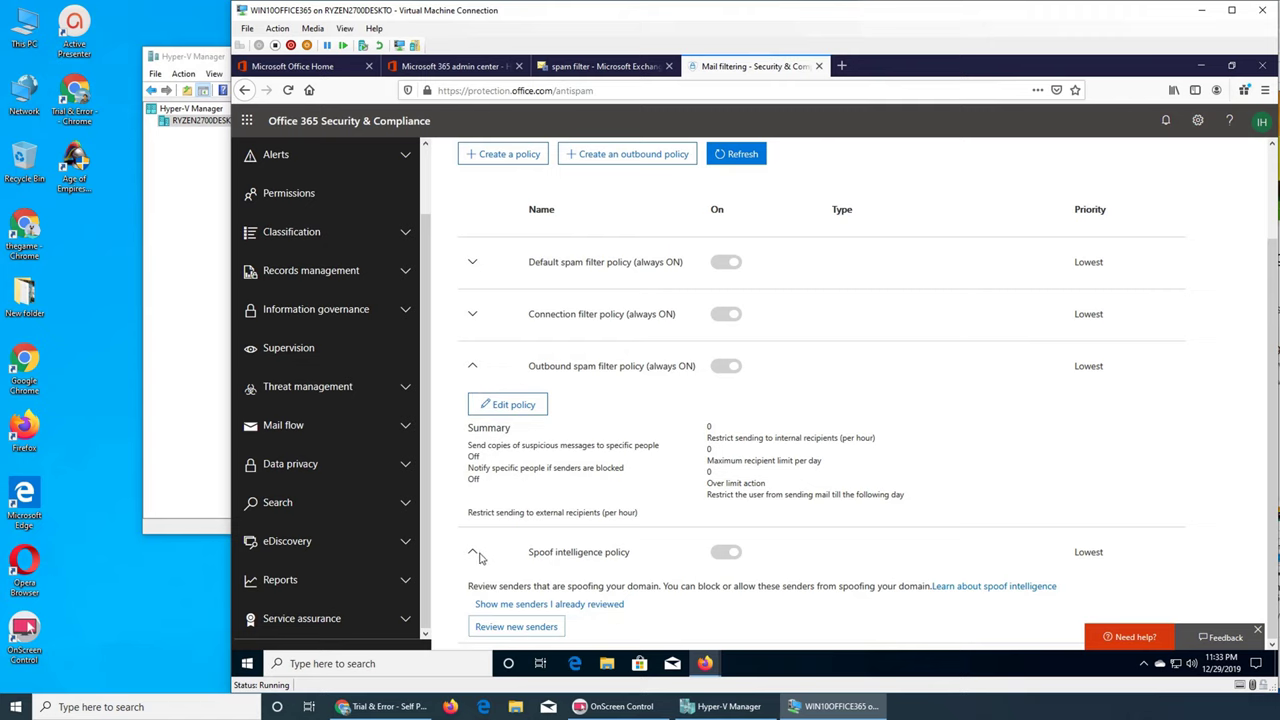
Collapse the Spoof intelligence and Outbound spam filter policies, and expand the Connection filter policy's summary.
scroll(480, 550, up, 1)
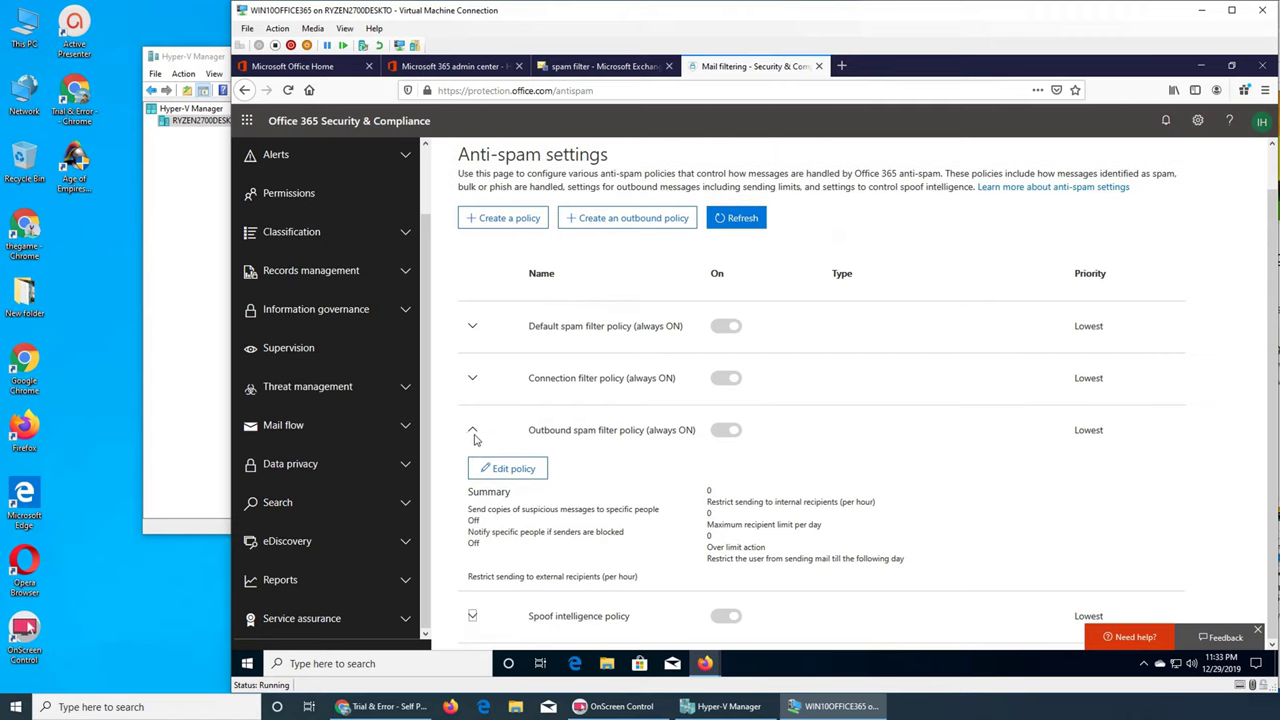
click(473, 431)
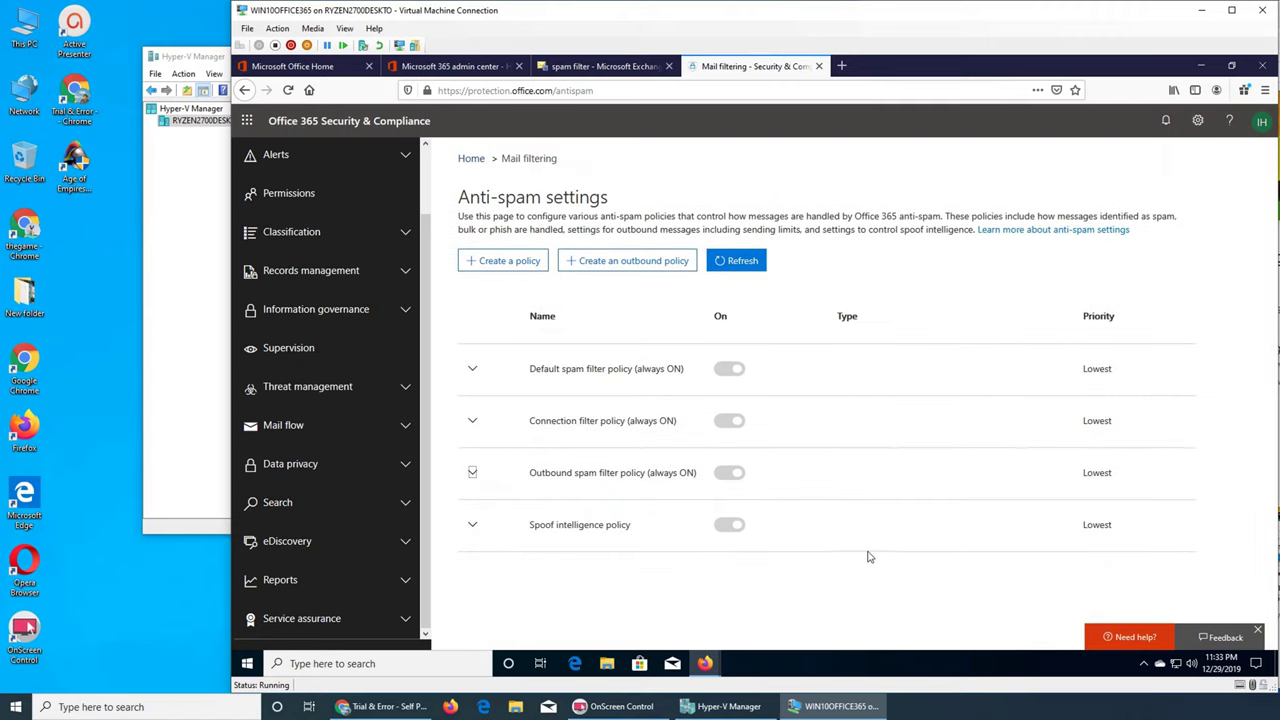
click(472, 421)
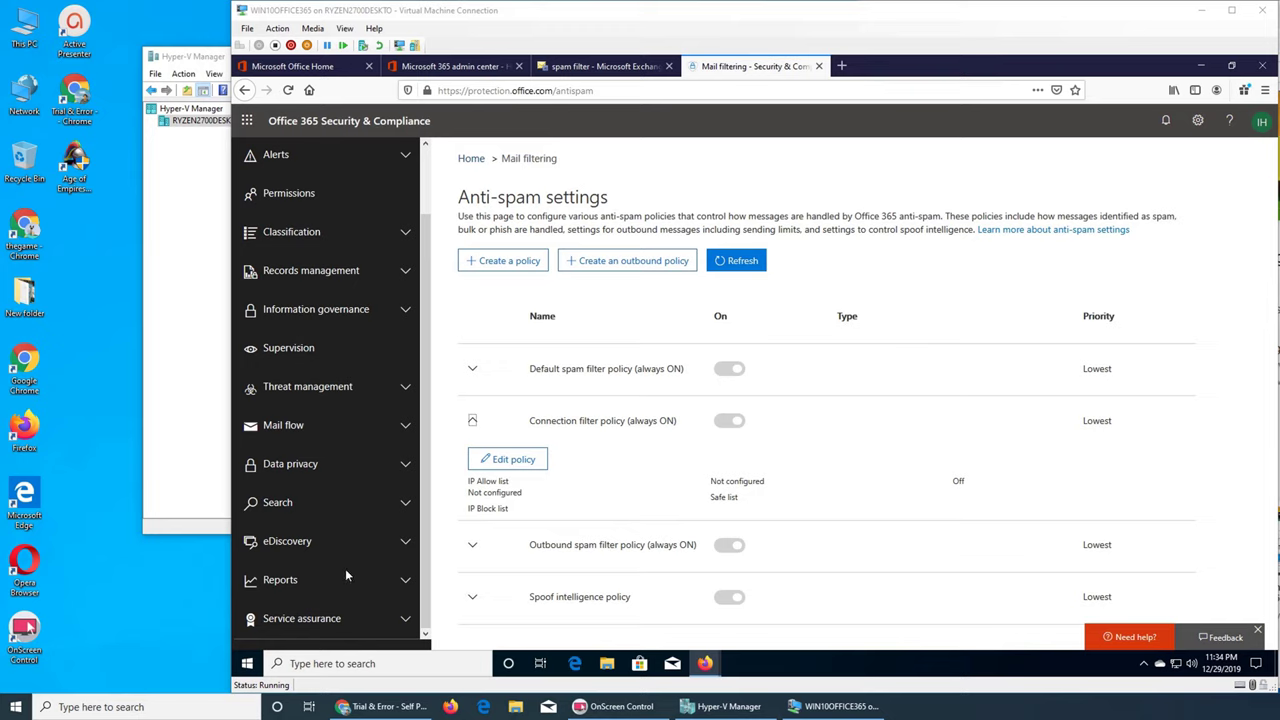
scroll(424, 190, up, 2)
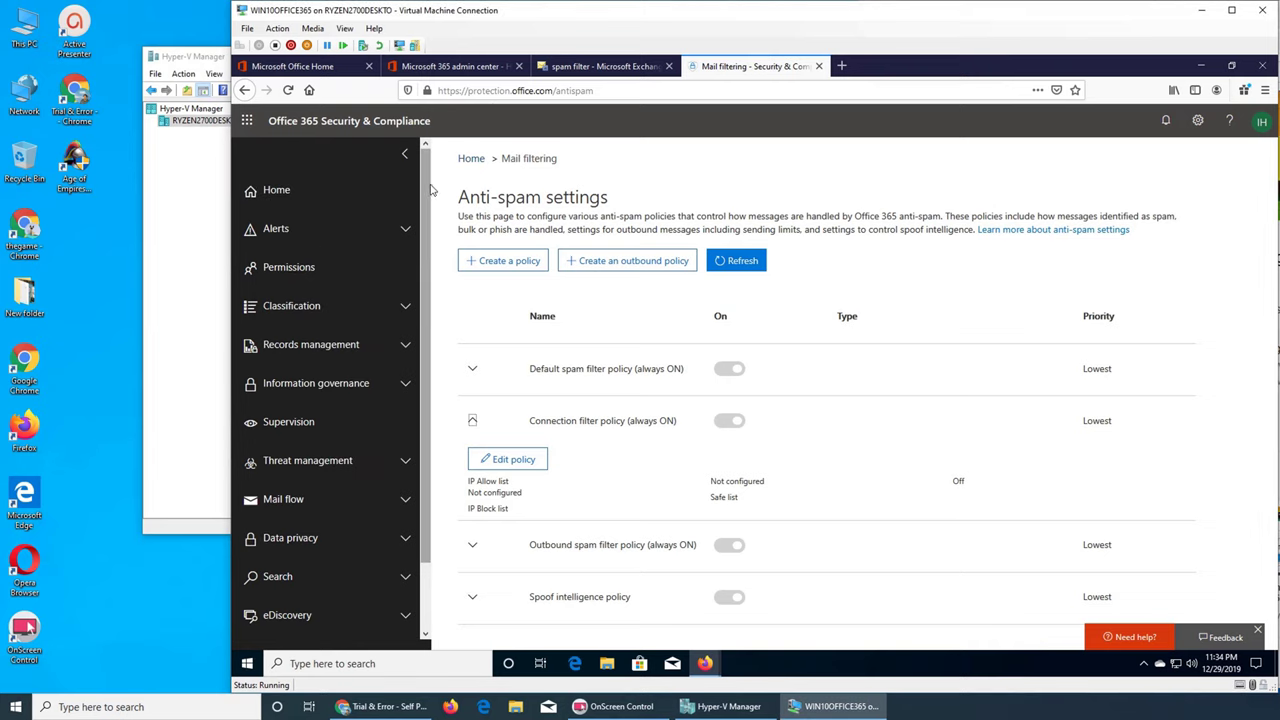